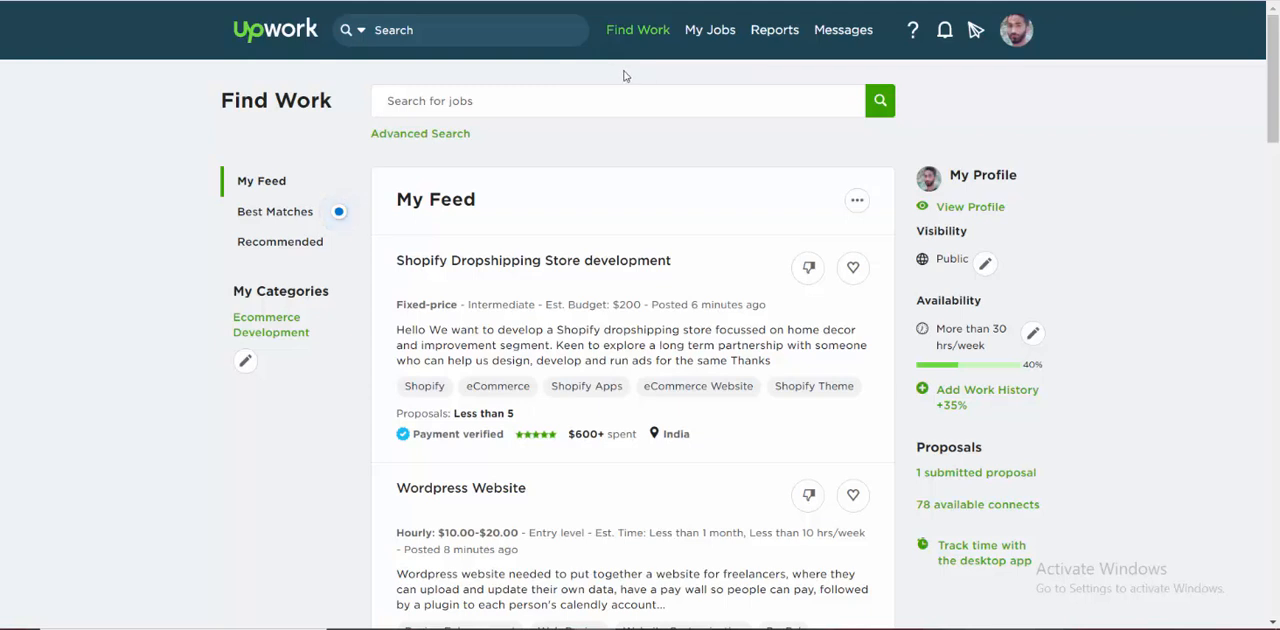
Open My Project Dashboard from the Find Work options
{"action": "mouse_move", "coordinate": [641, 35]}
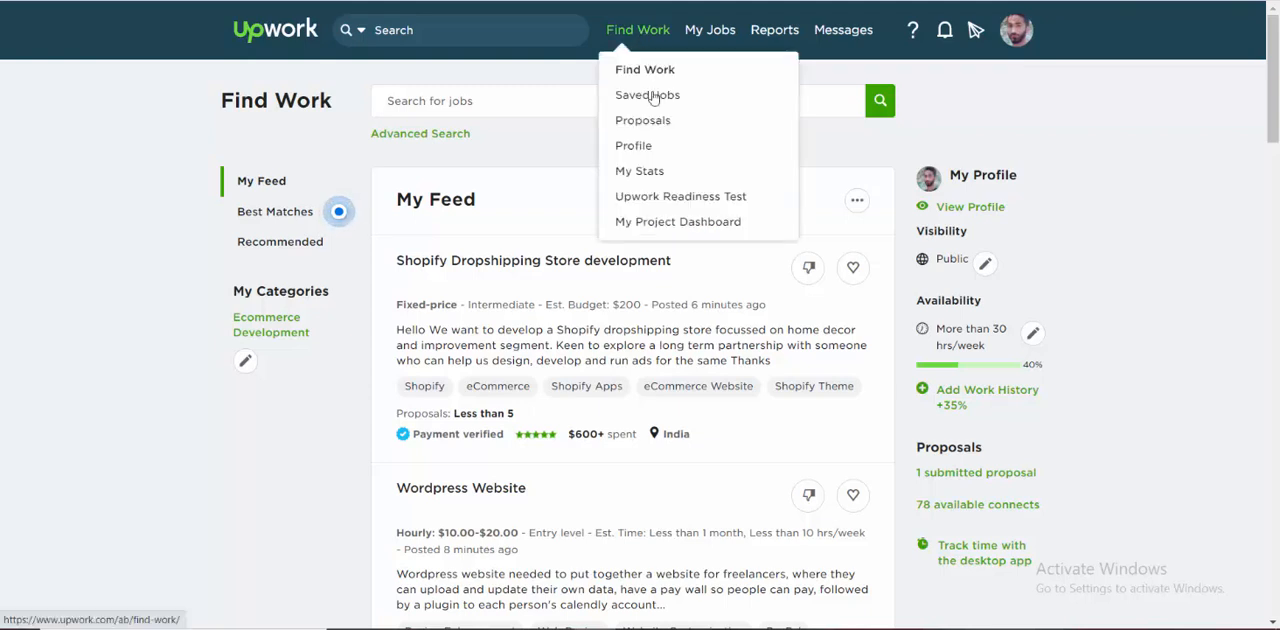
{"action": "left_click", "coordinate": [676, 223]}
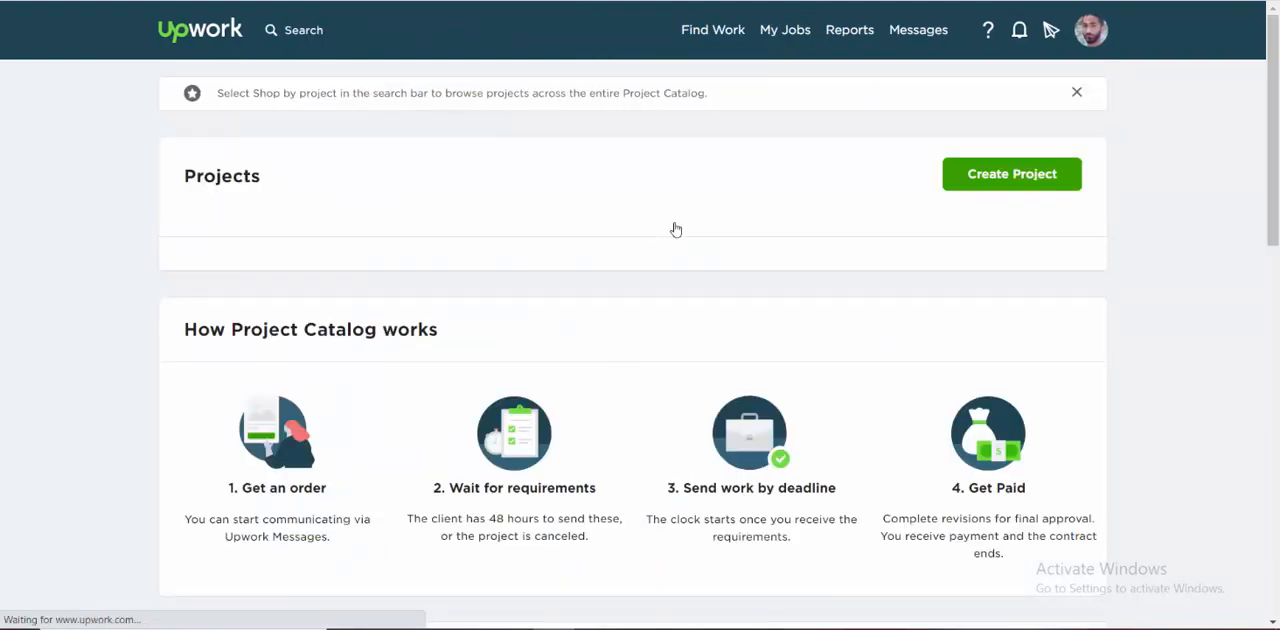
Look over the Projects page, including the sample project cards, the How Project Catalog works section and the FAQs
{"action": "scroll", "coordinate": [102, 316], "scroll_direction": "down", "scroll_amount": 1}
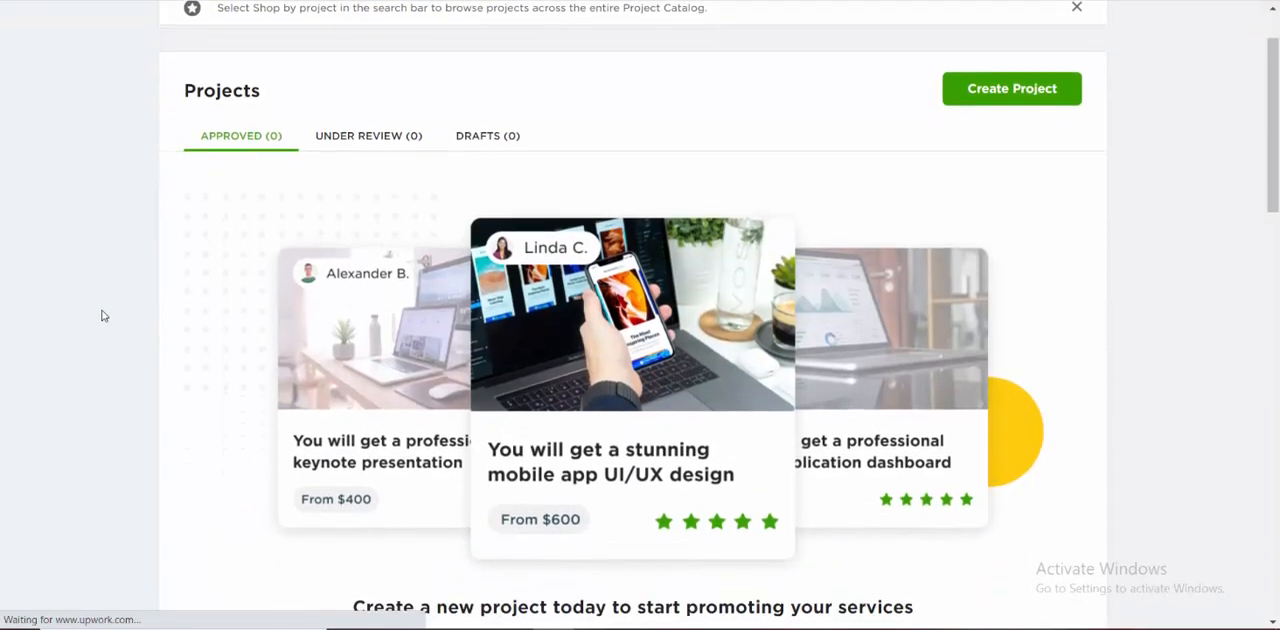
{"action": "scroll", "coordinate": [102, 316], "scroll_direction": "down", "scroll_amount": 1}
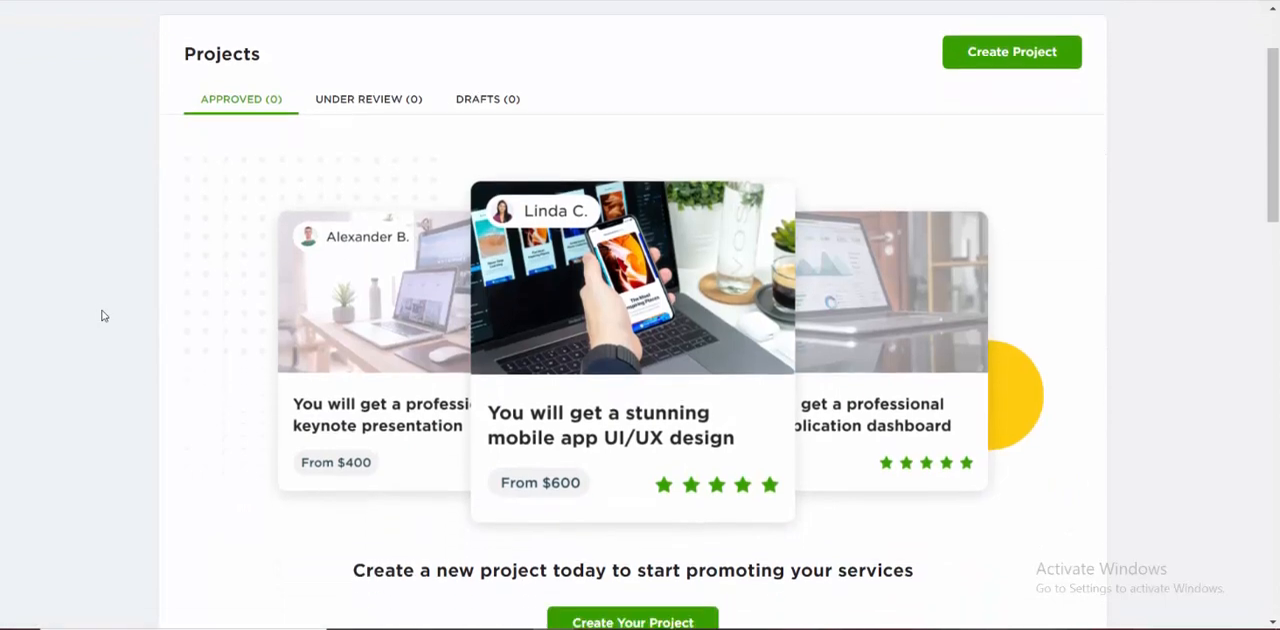
{"action": "scroll", "coordinate": [300, 290], "scroll_direction": "down", "scroll_amount": 2}
{"action": "scroll", "coordinate": [444, 258], "scroll_direction": "up", "scroll_amount": 3}
{"action": "scroll", "coordinate": [444, 258], "scroll_direction": "down", "scroll_amount": 3}
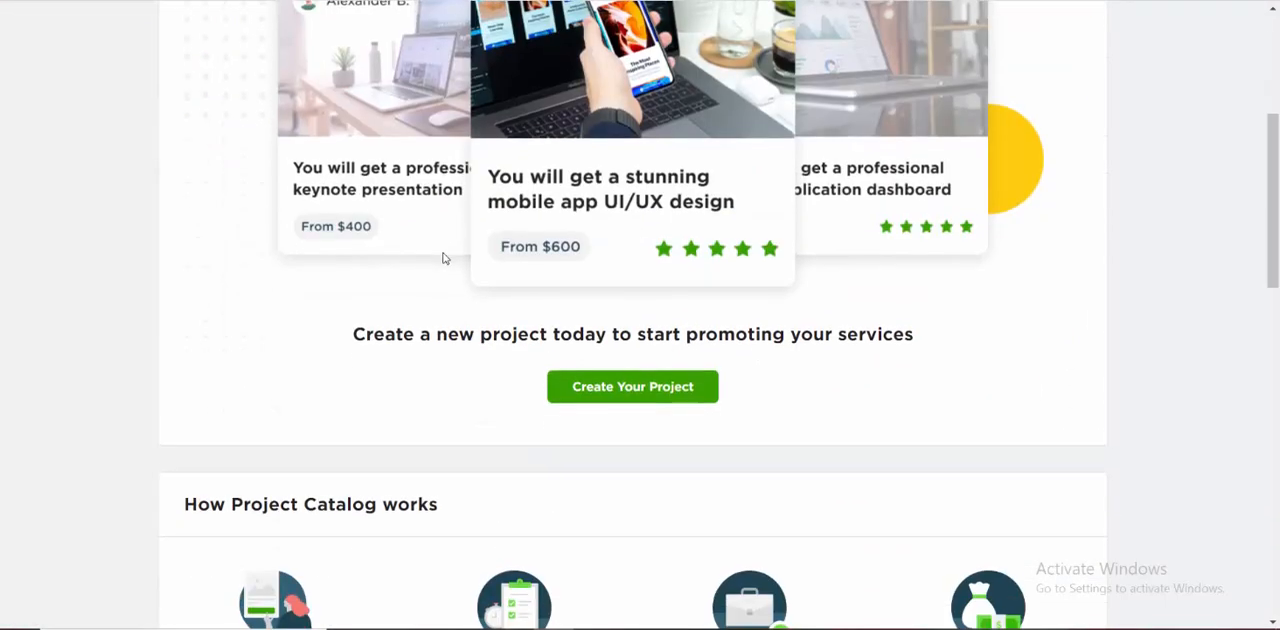
{"action": "scroll", "coordinate": [229, 580], "scroll_direction": "down", "scroll_amount": 3}
{"action": "scroll", "coordinate": [348, 449], "scroll_direction": "down", "scroll_amount": 9}
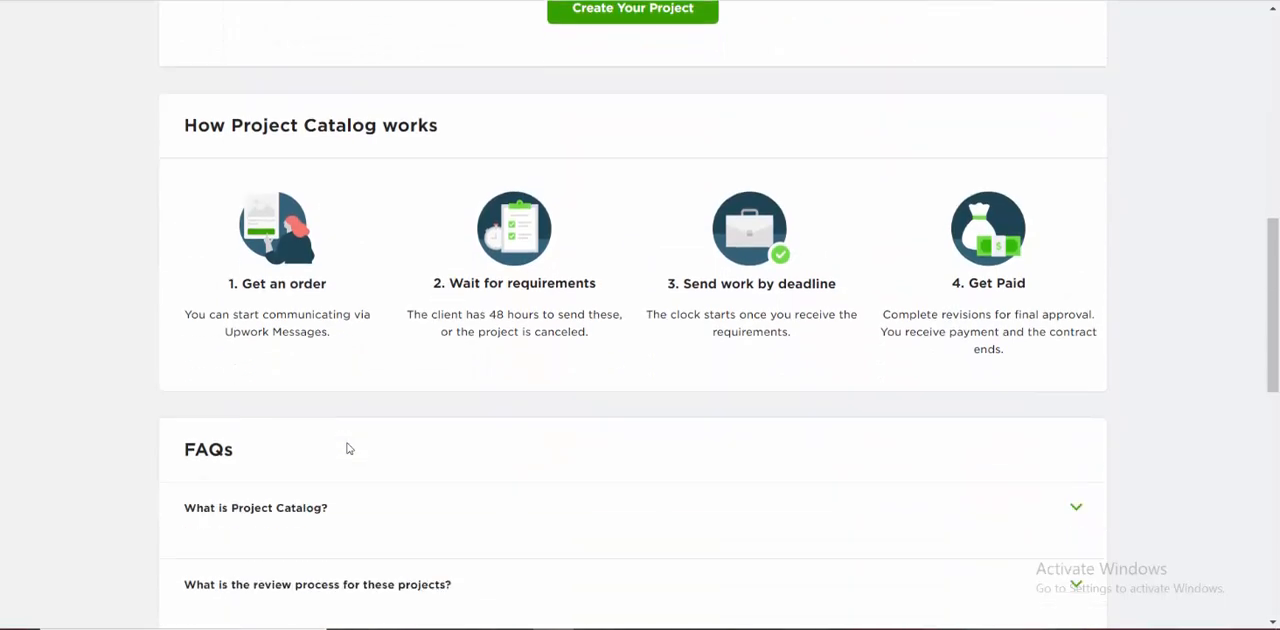
{"action": "scroll", "coordinate": [347, 448], "scroll_direction": "up", "scroll_amount": 15}
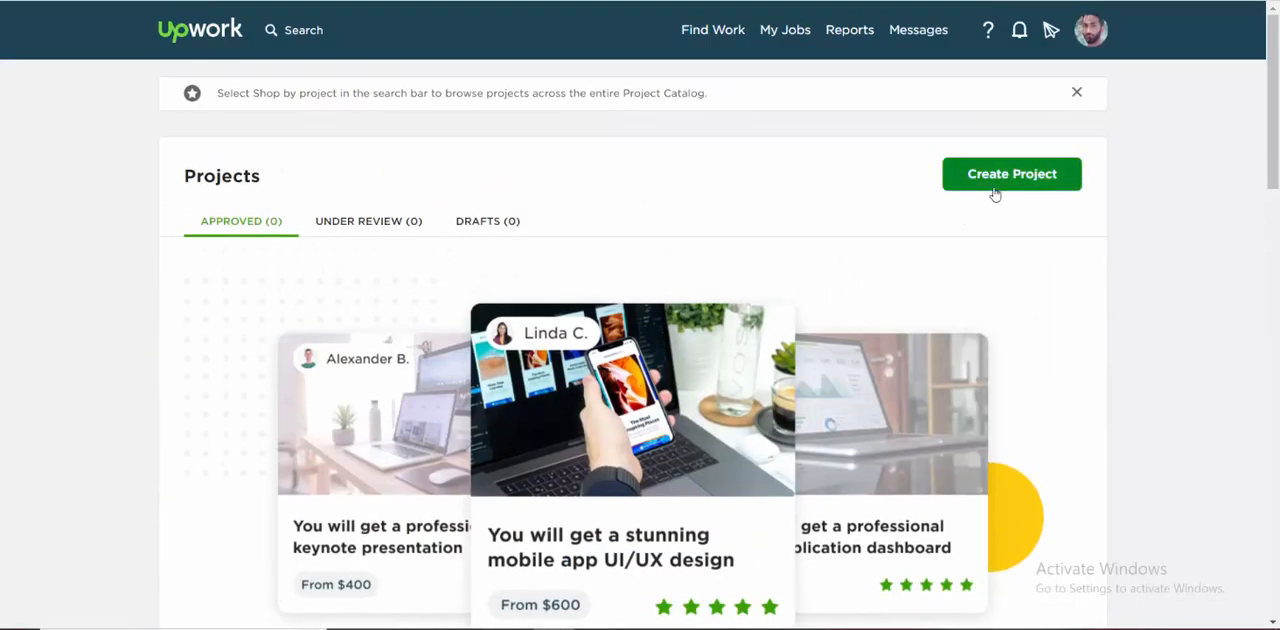
Start creating a new project for the Project Catalog
{"action": "left_click", "coordinate": [994, 188]}
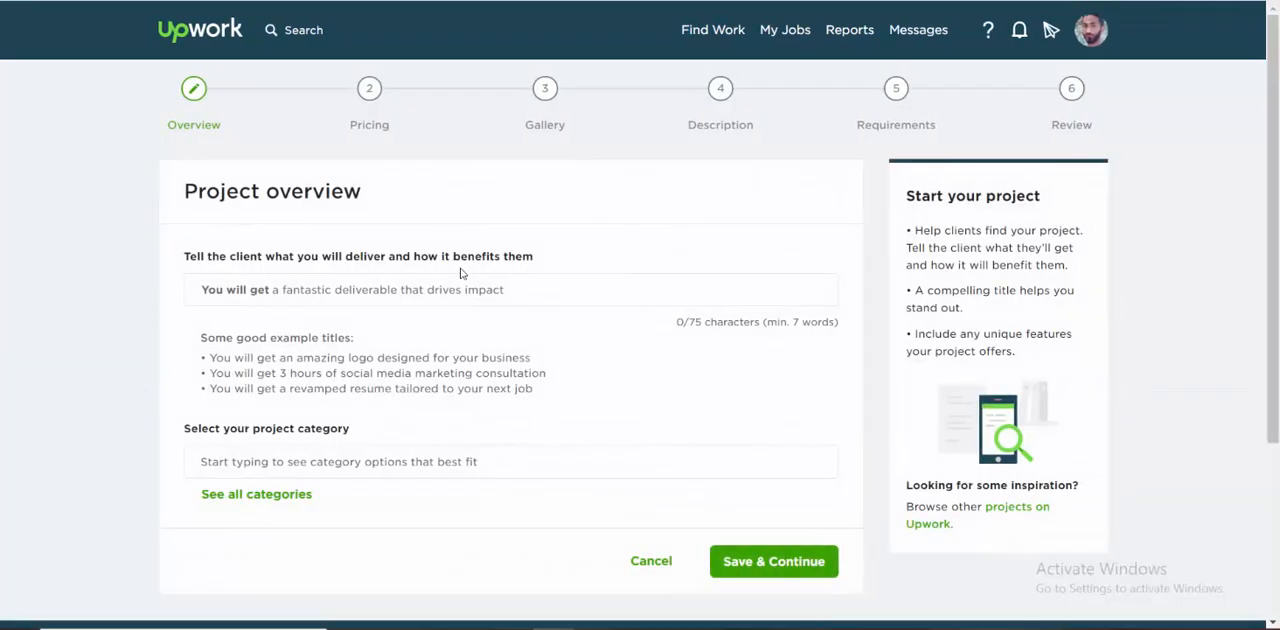
{"action": "left_click", "coordinate": [317, 300]}
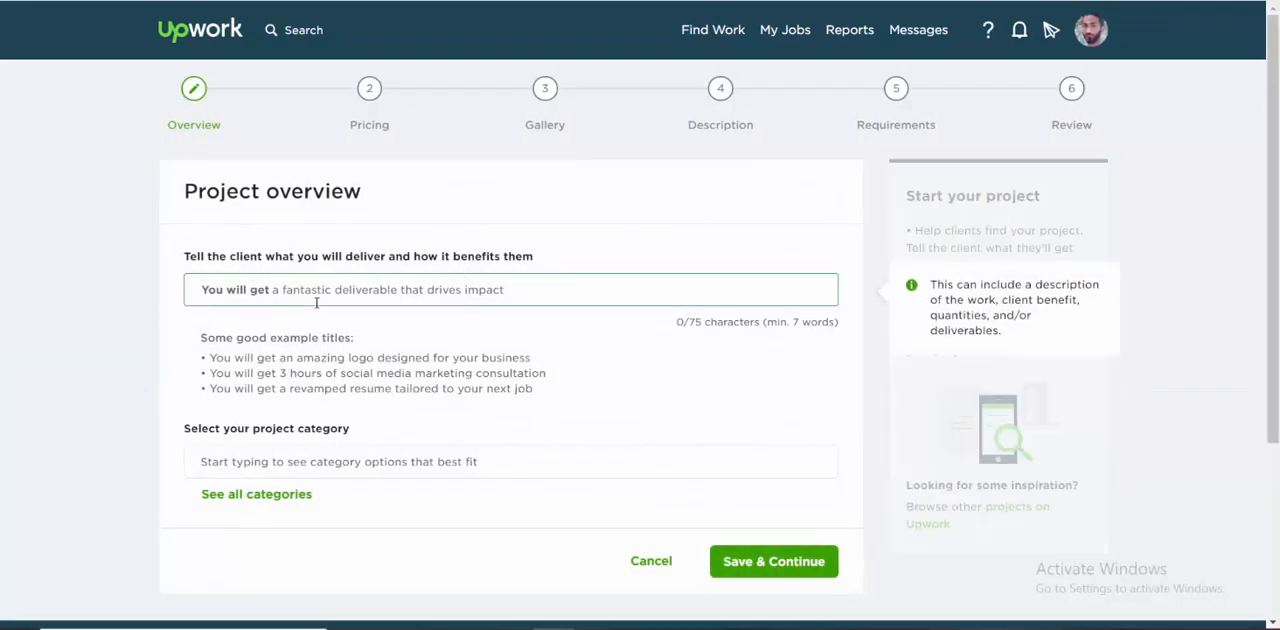
{"action": "left_click", "coordinate": [302, 212]}
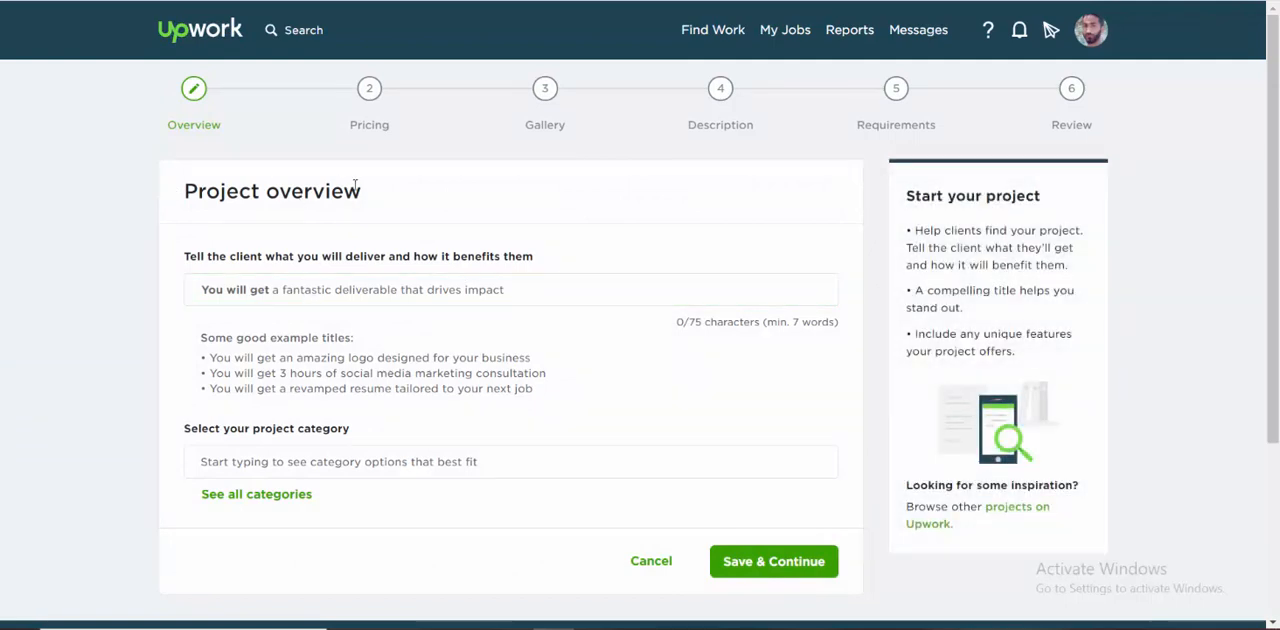
Complete the "You will get" project title with "design a profitable shopify dropshipping store"
{"action": "left_click", "coordinate": [208, 285]}
{"action": "left_click", "coordinate": [407, 287]}
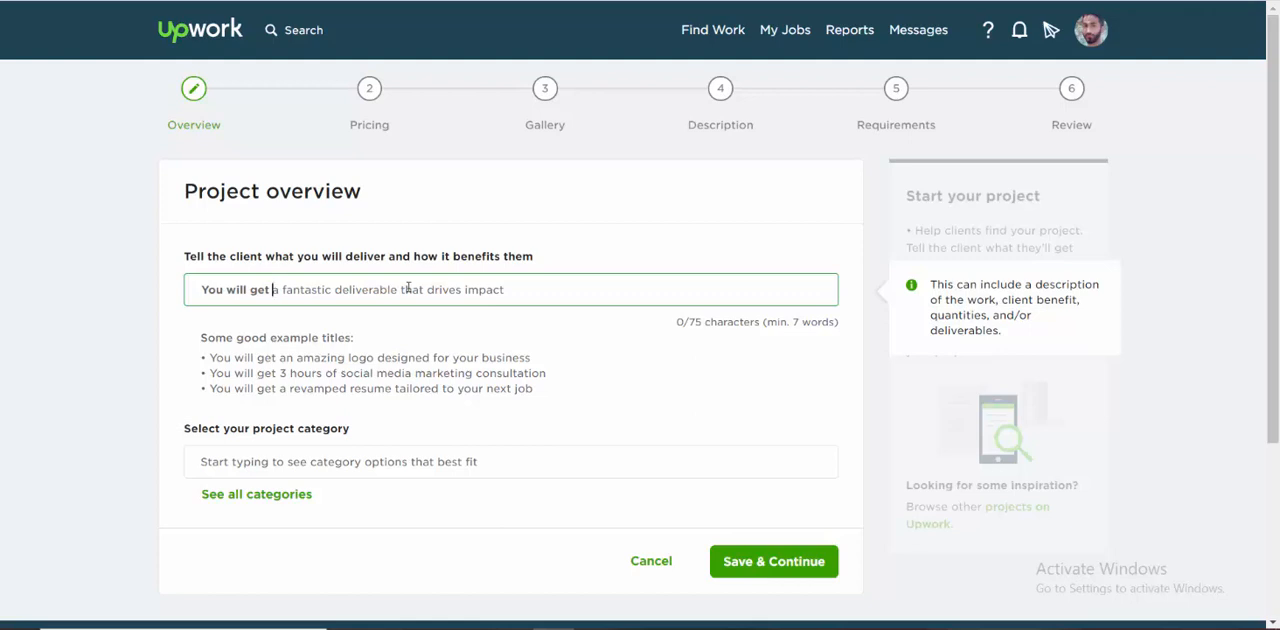
{"action": "type", "text": "des"}
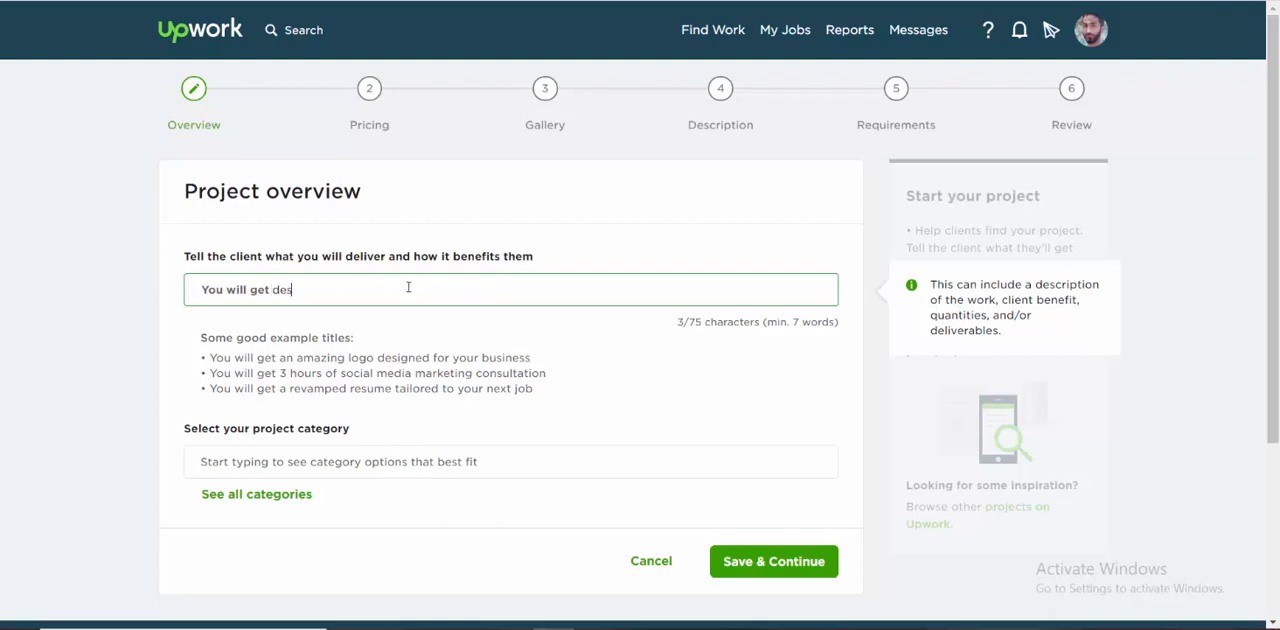
{"action": "type", "text": "ign a profitable shopify d"}
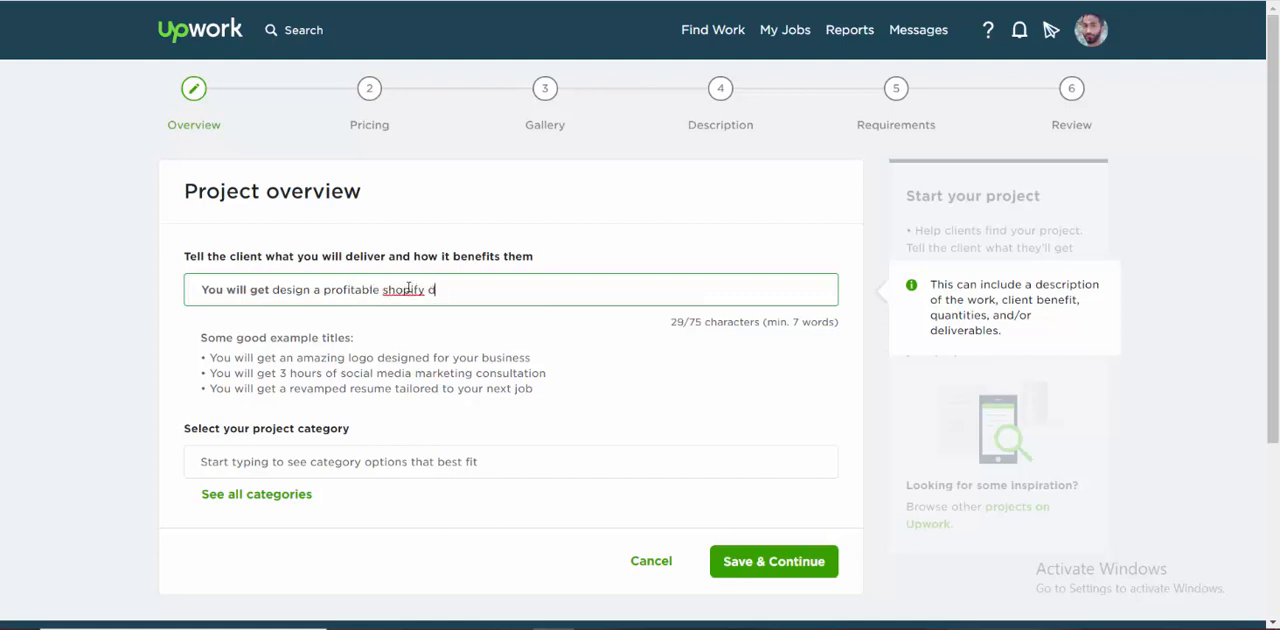
{"action": "type", "text": "ropshipping store"}
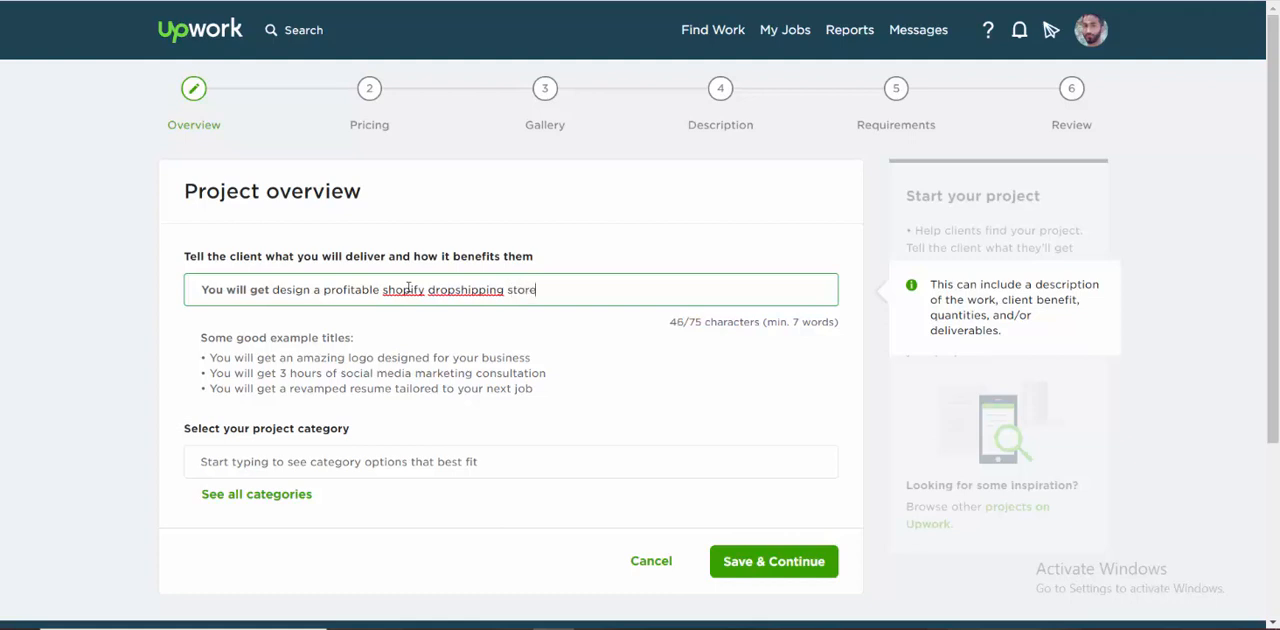
Open the full category selection for the project and set the category to Development & IT
{"action": "scroll", "coordinate": [586, 372], "scroll_direction": "down", "scroll_amount": 1}
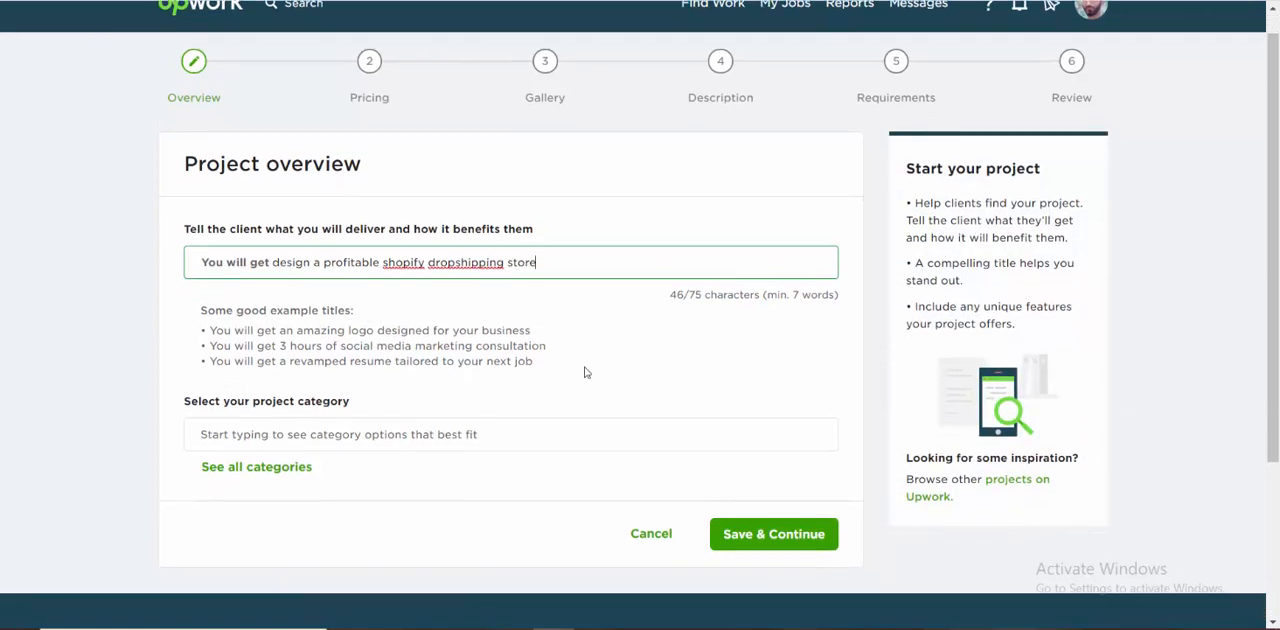
{"action": "scroll", "coordinate": [586, 372], "scroll_direction": "down", "scroll_amount": 1}
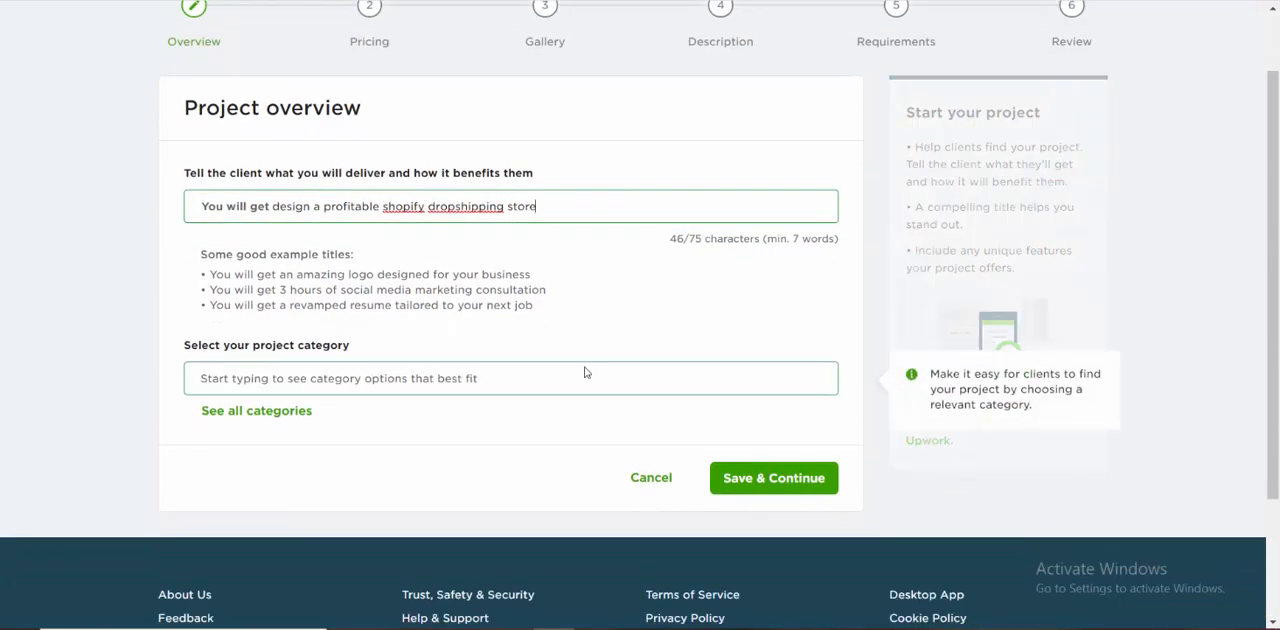
{"action": "scroll", "coordinate": [558, 332], "scroll_direction": "down", "scroll_amount": 1}
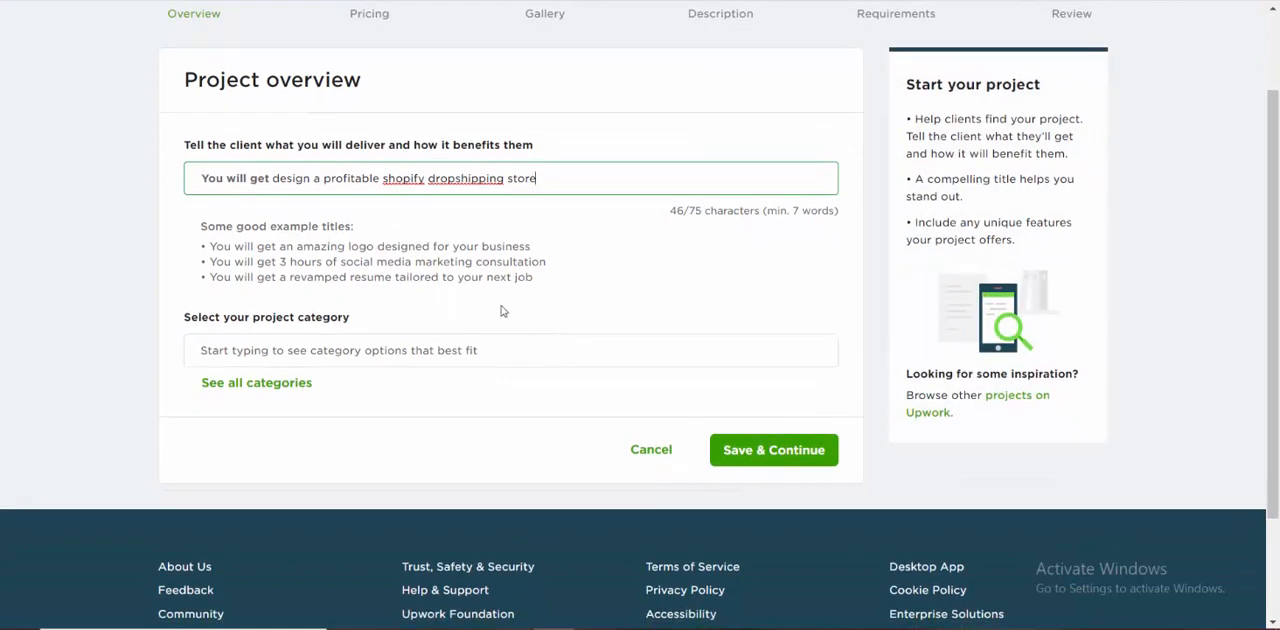
{"action": "scroll", "coordinate": [503, 311], "scroll_direction": "down", "scroll_amount": 1}
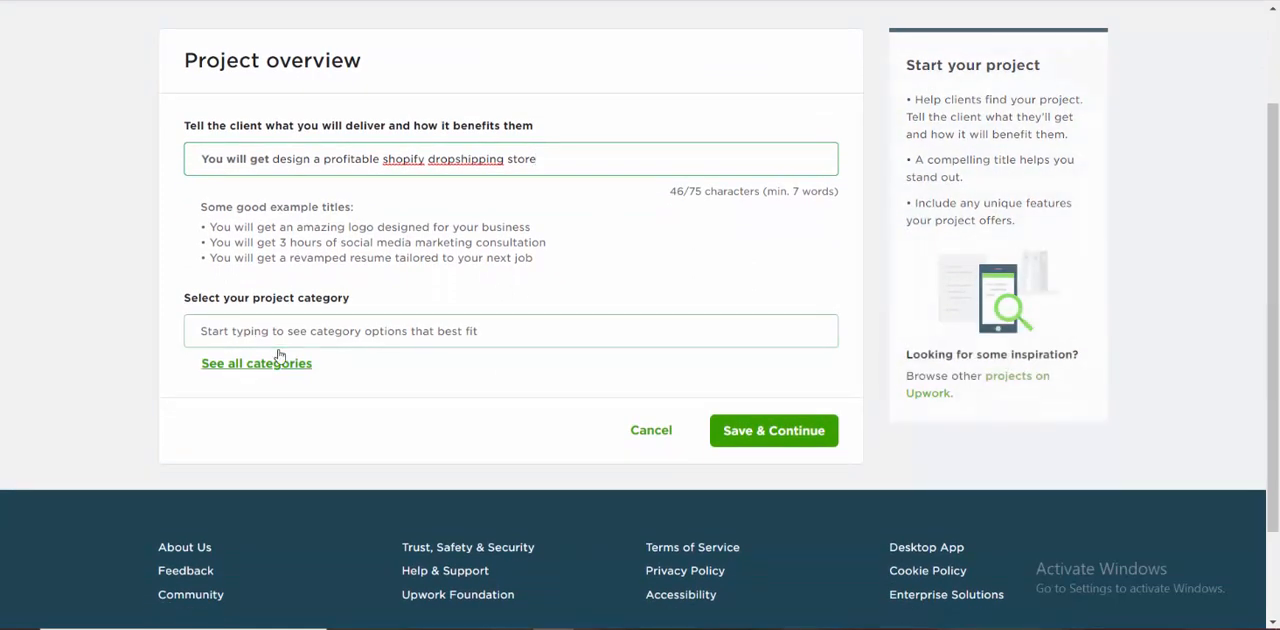
{"action": "left_click", "coordinate": [241, 316]}
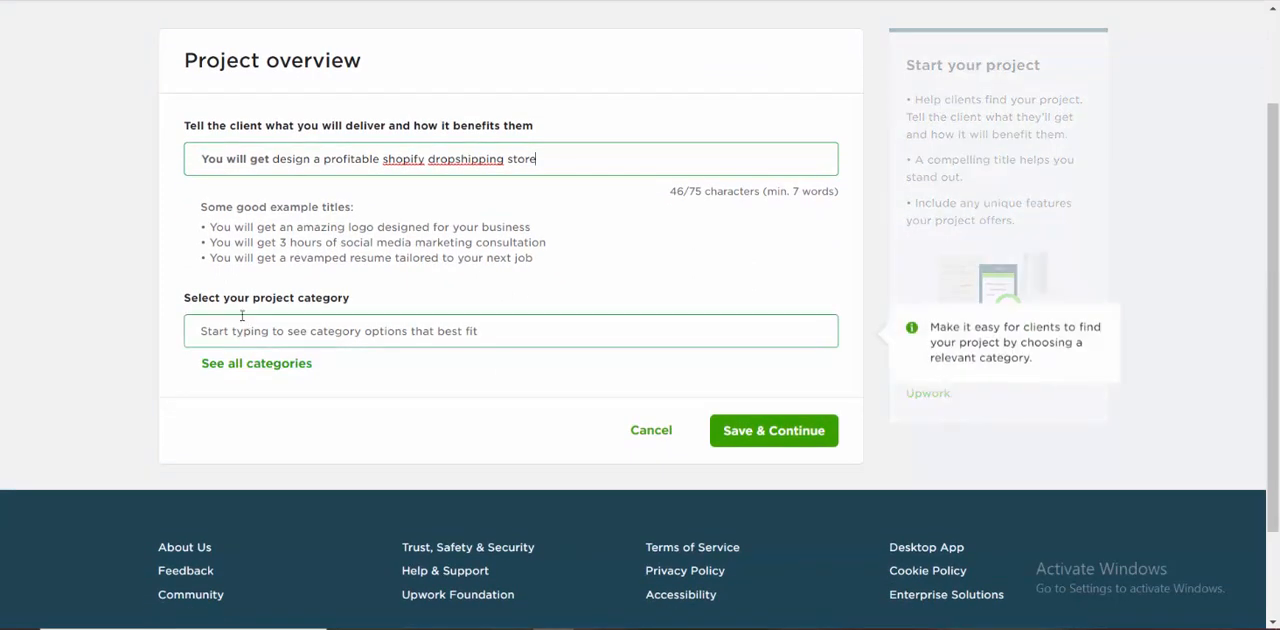
{"action": "left_click", "coordinate": [359, 332]}
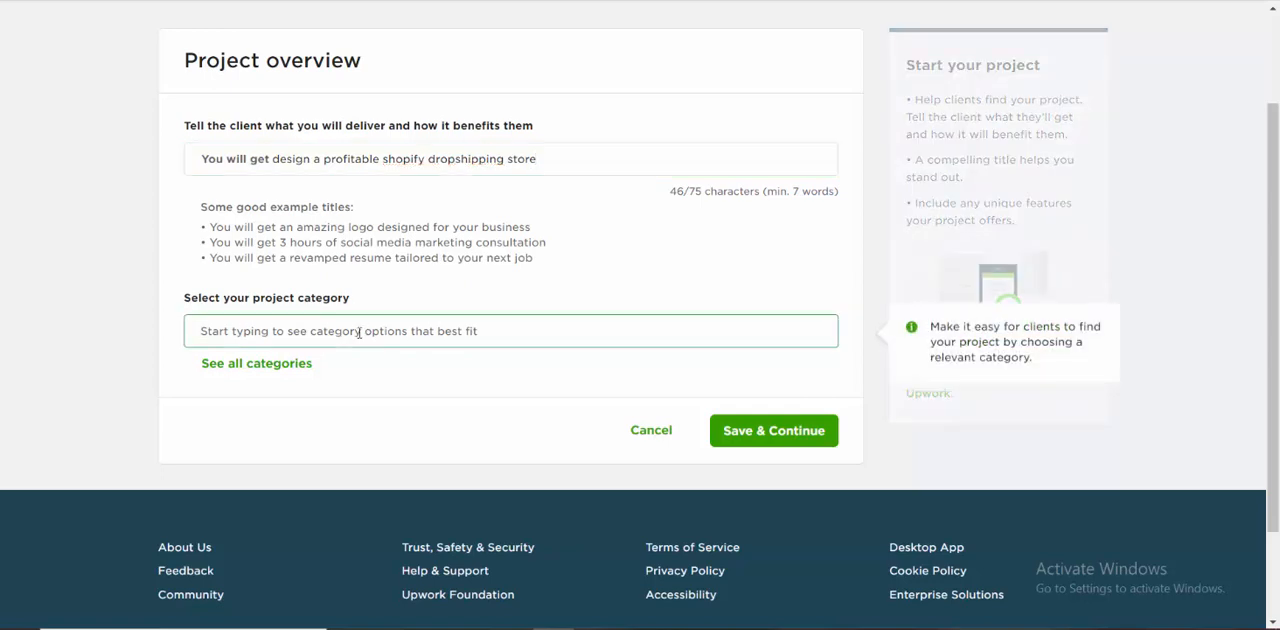
{"action": "scroll", "coordinate": [358, 334], "scroll_direction": "down", "scroll_amount": 1}
{"action": "left_click", "coordinate": [288, 294]}
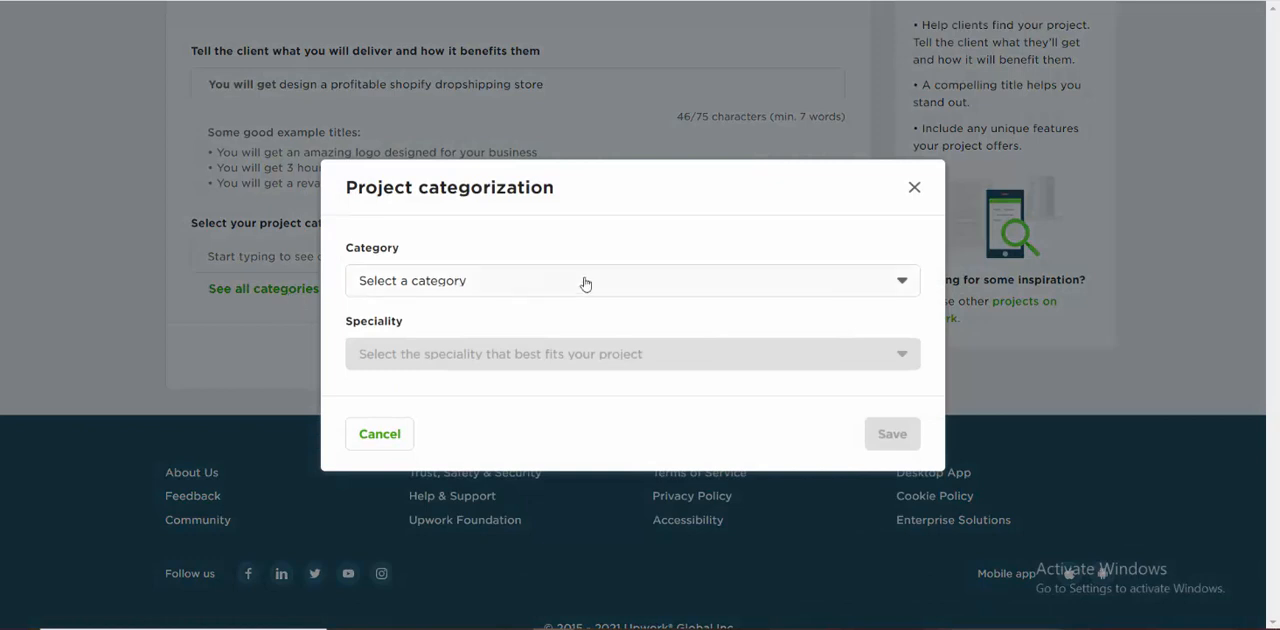
{"action": "left_click", "coordinate": [730, 280]}
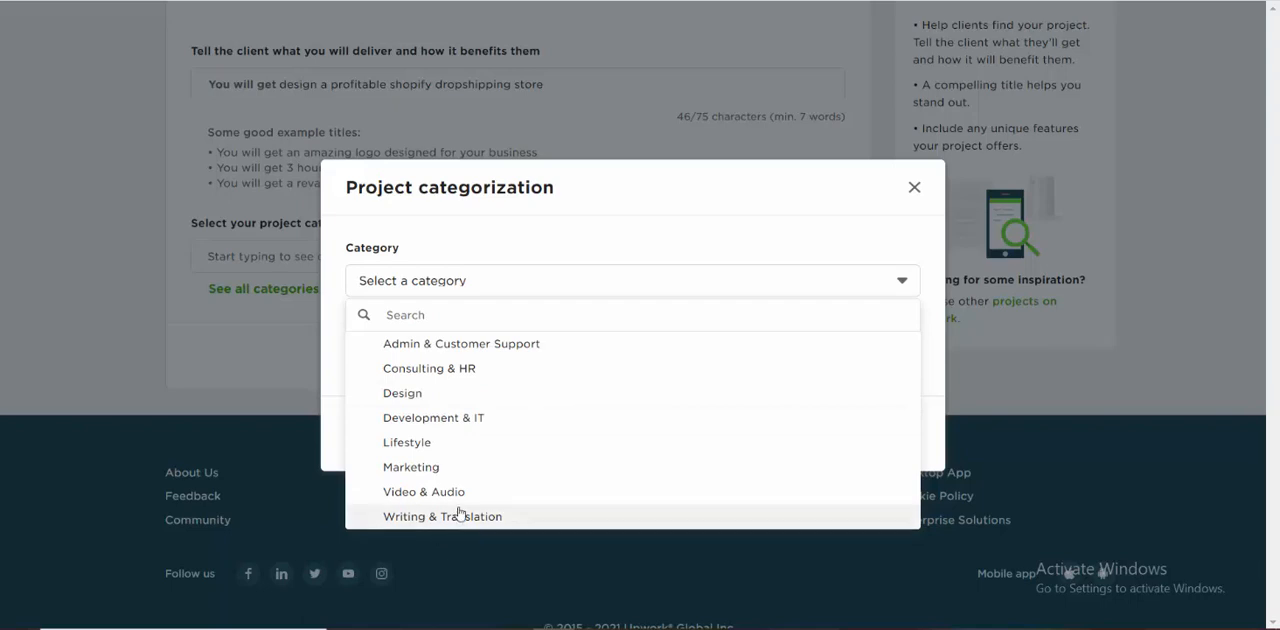
{"action": "left_click", "coordinate": [465, 423]}
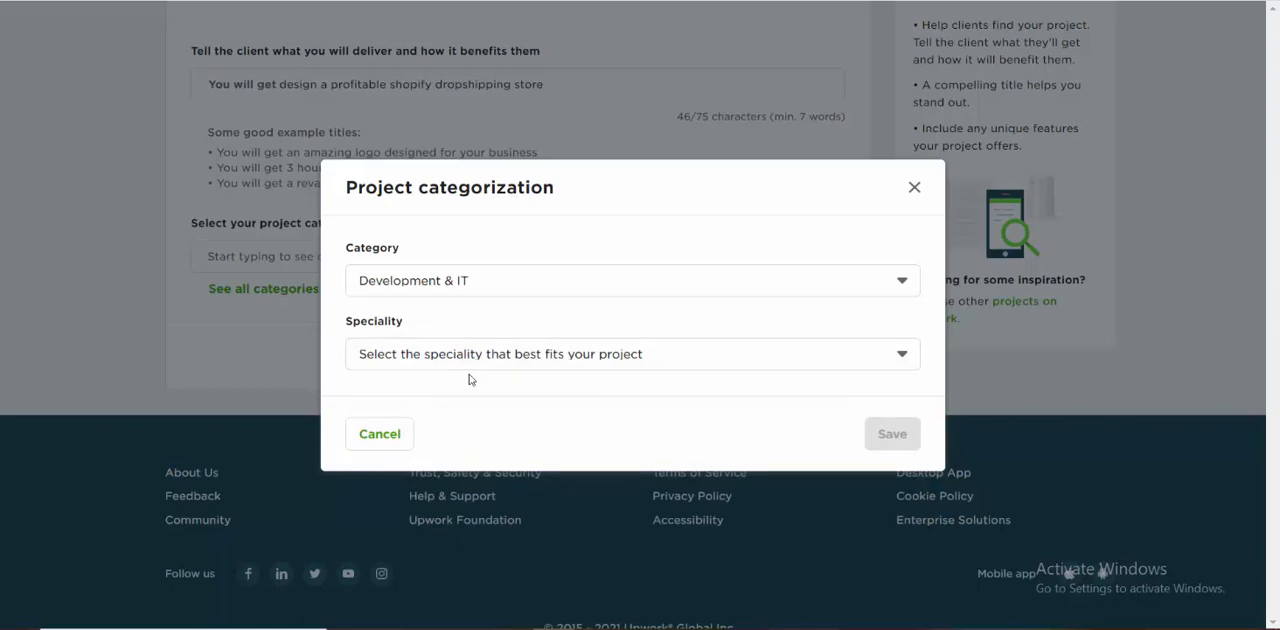
Set the project's speciality to eCommerce Development and save the categorization
{"action": "left_click", "coordinate": [527, 366]}
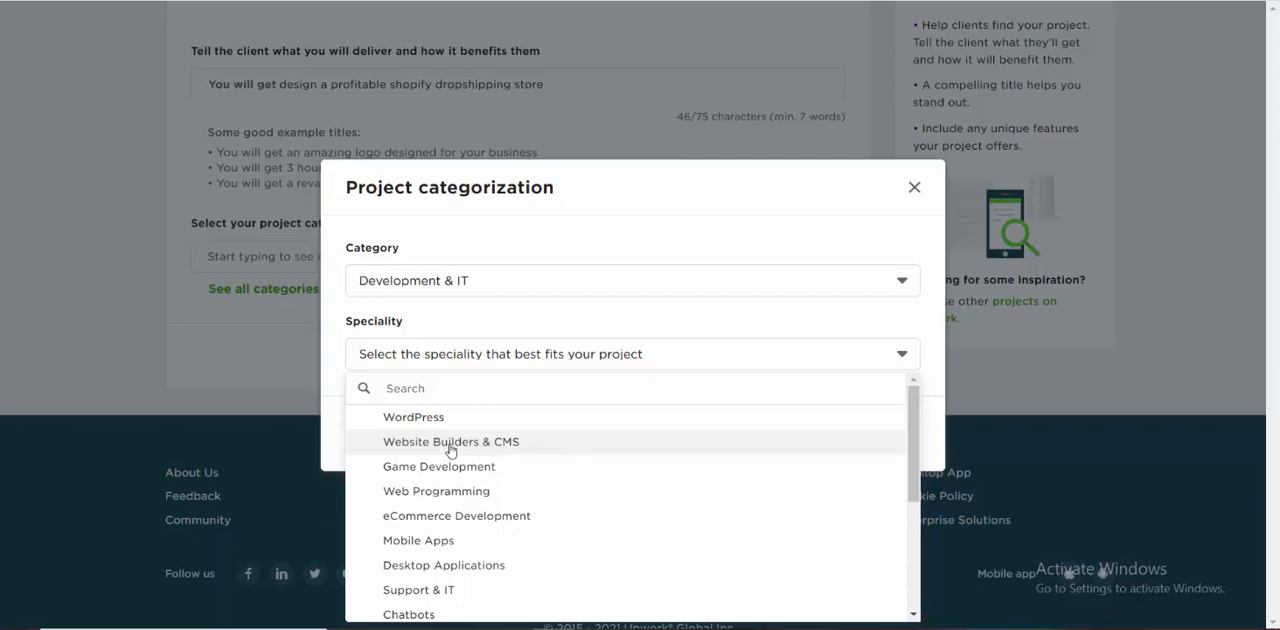
{"action": "scroll", "coordinate": [450, 450], "scroll_direction": "down", "scroll_amount": 3}
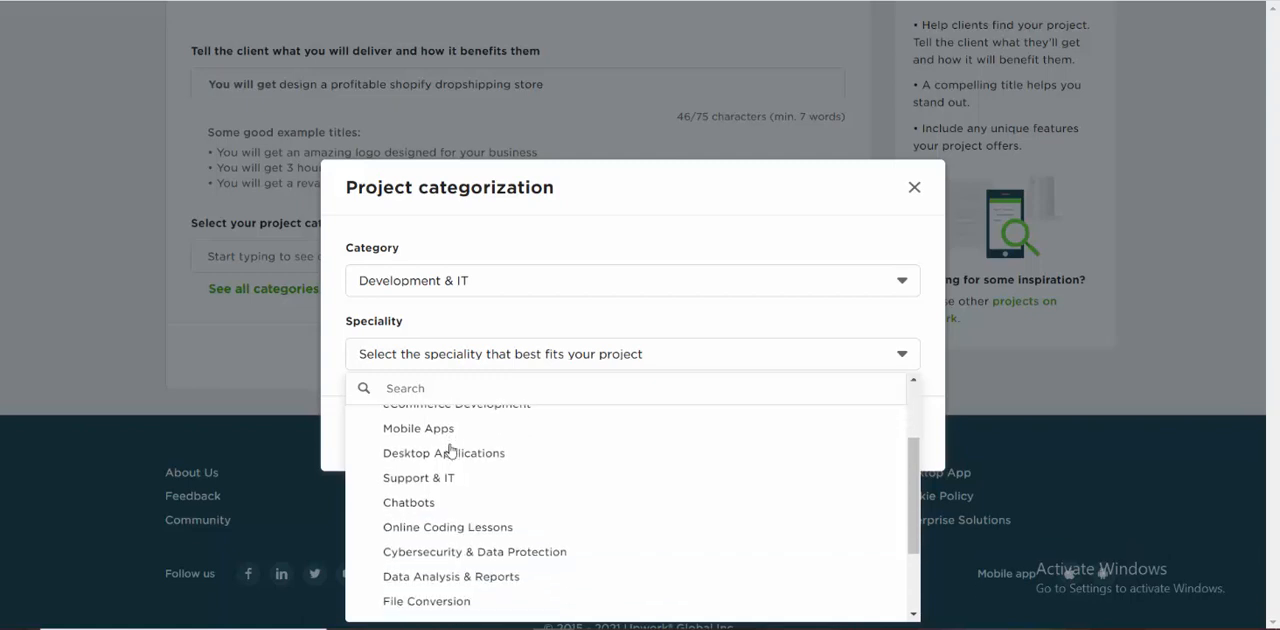
{"action": "scroll", "coordinate": [457, 530], "scroll_direction": "up", "scroll_amount": 3}
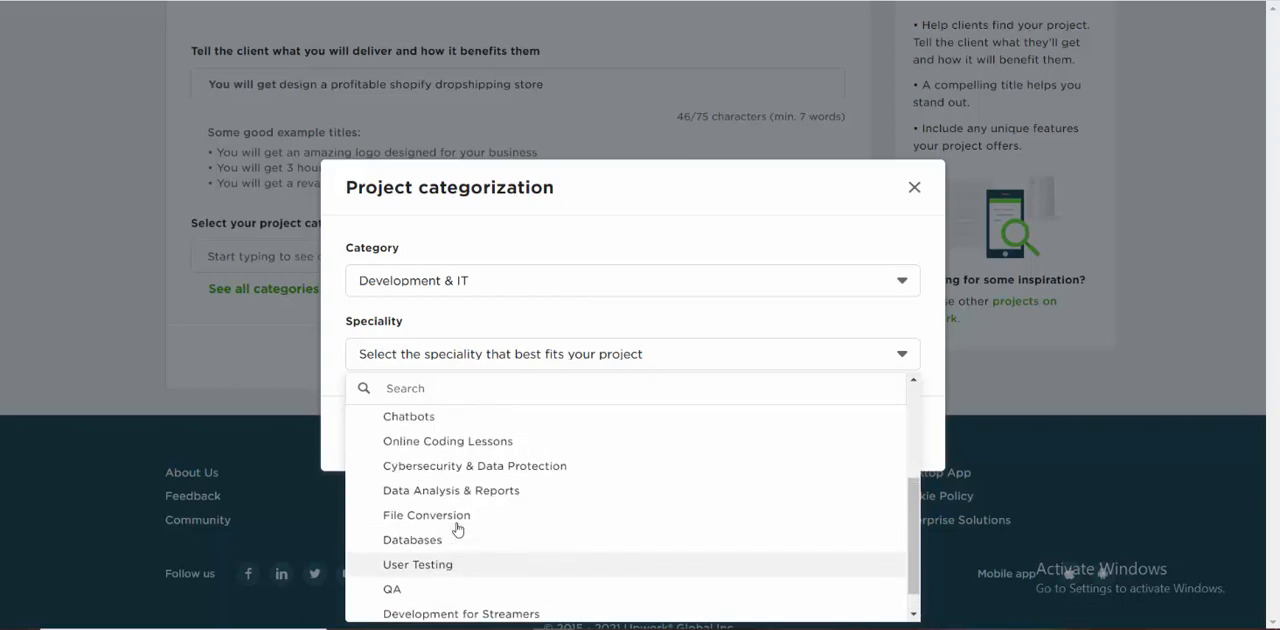
{"action": "scroll", "coordinate": [457, 530], "scroll_direction": "up", "scroll_amount": 1}
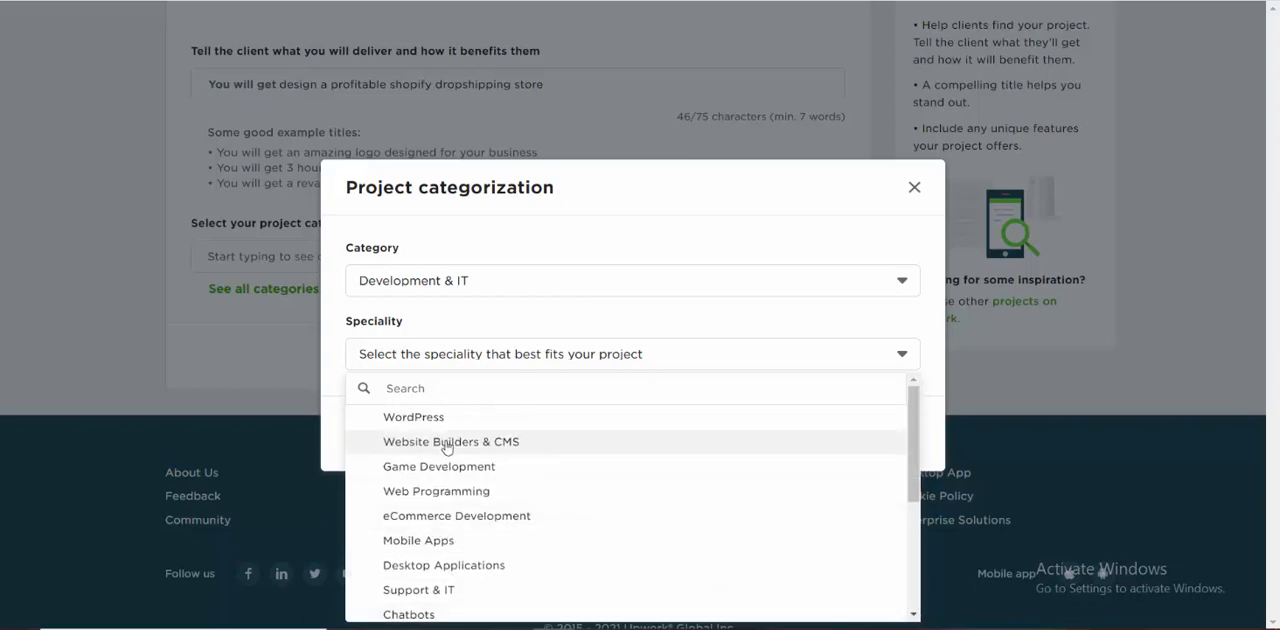
{"action": "scroll", "coordinate": [446, 503], "scroll_direction": "down", "scroll_amount": 2}
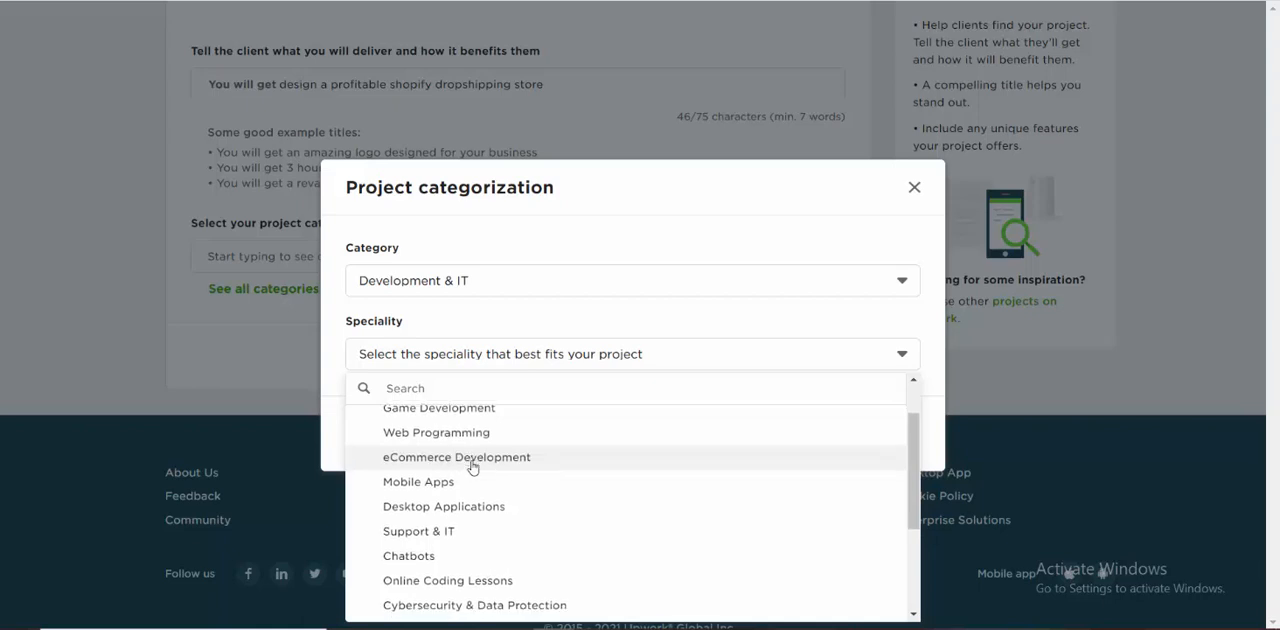
{"action": "scroll", "coordinate": [472, 467], "scroll_direction": "down", "scroll_amount": 4}
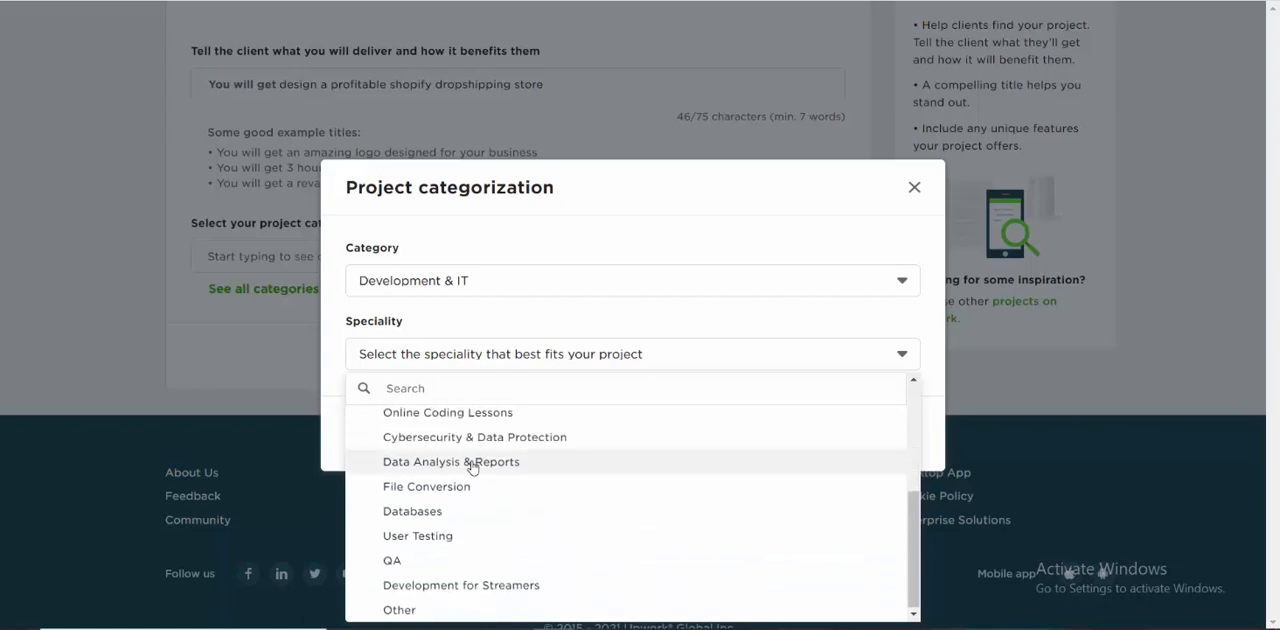
{"action": "scroll", "coordinate": [471, 461], "scroll_direction": "up", "scroll_amount": 6}
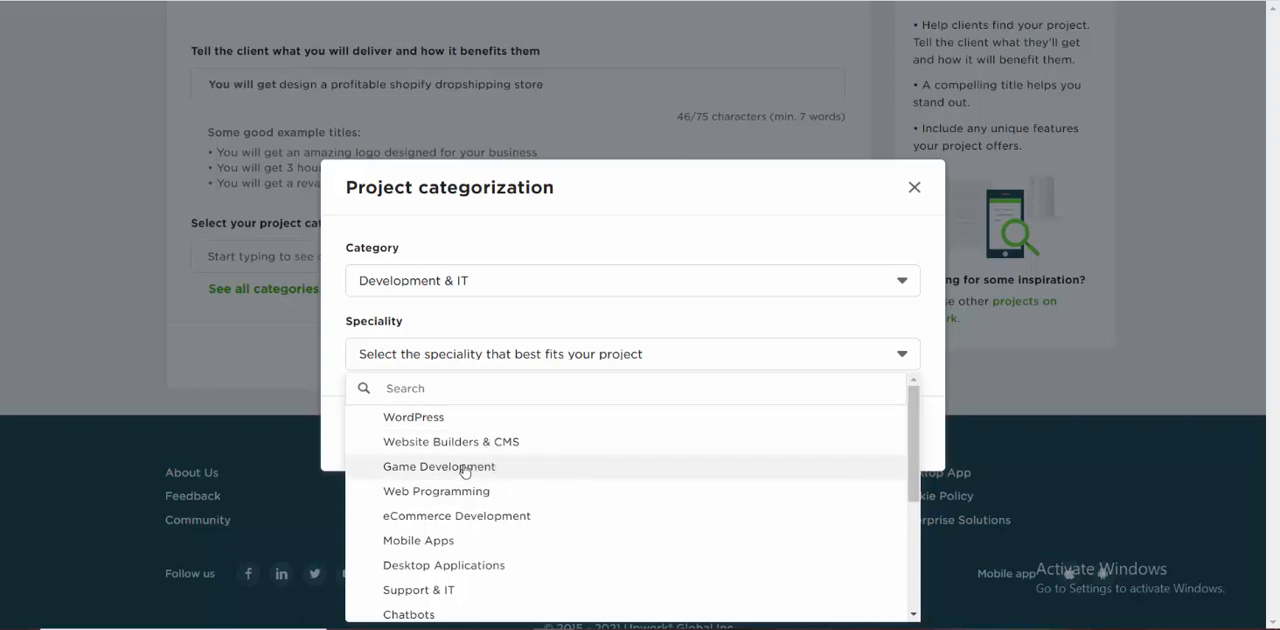
{"action": "scroll", "coordinate": [458, 468], "scroll_direction": "down", "scroll_amount": 1}
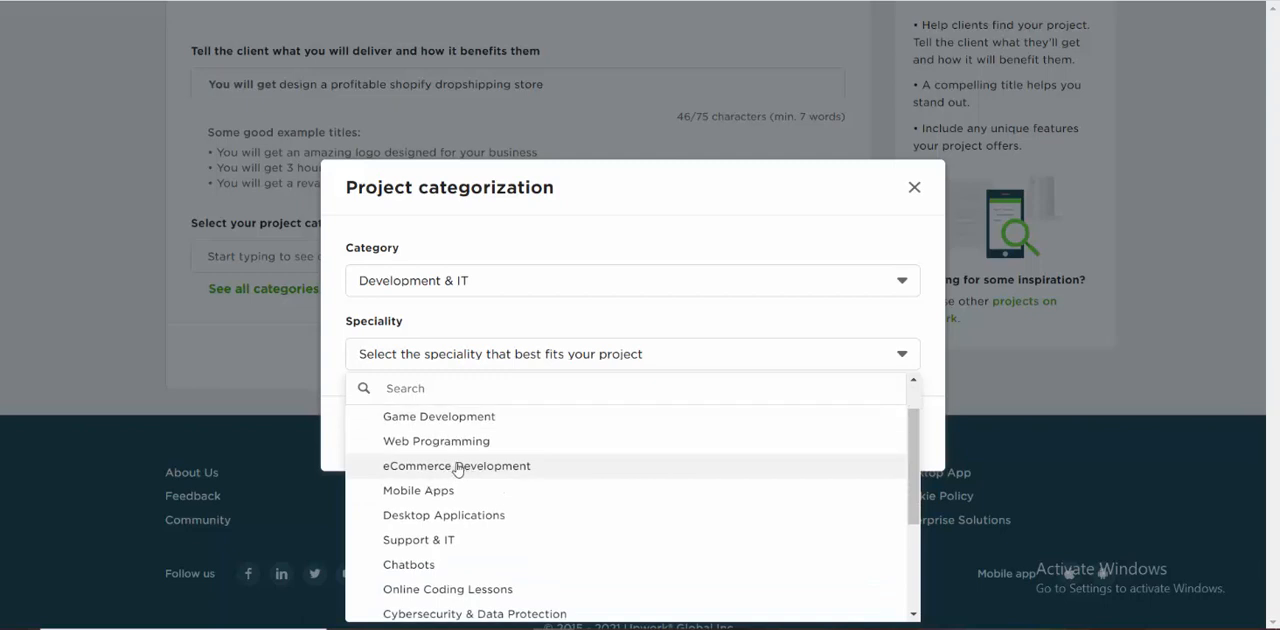
{"action": "left_click", "coordinate": [456, 468]}
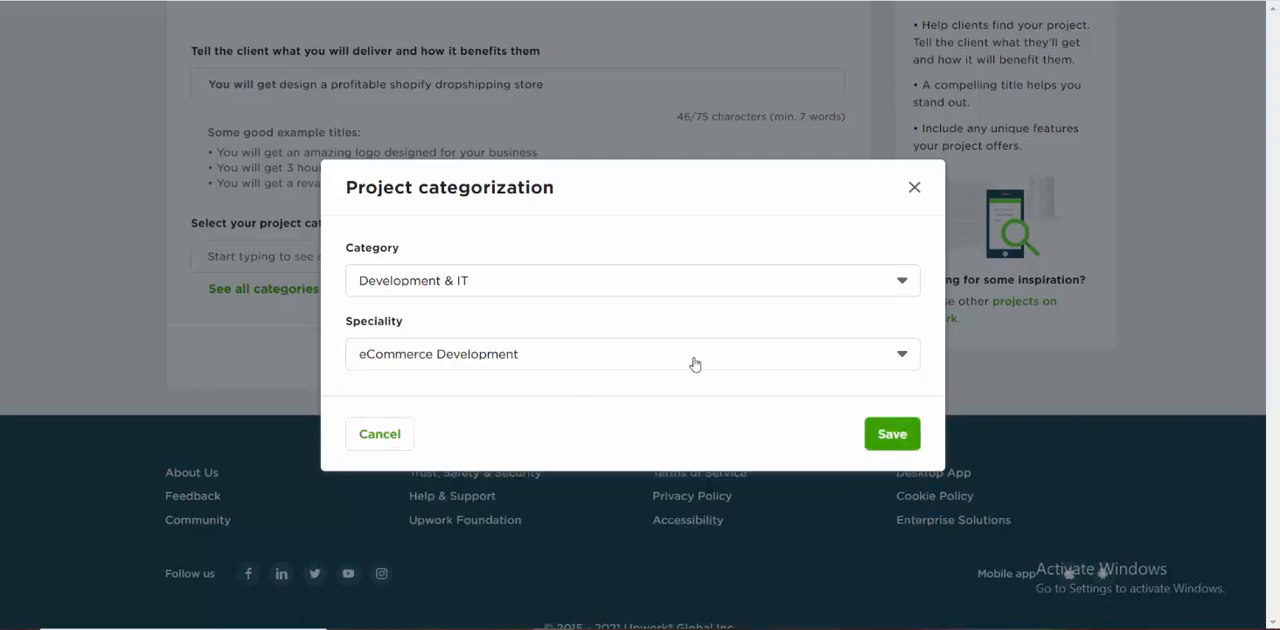
{"action": "left_click", "coordinate": [892, 434]}
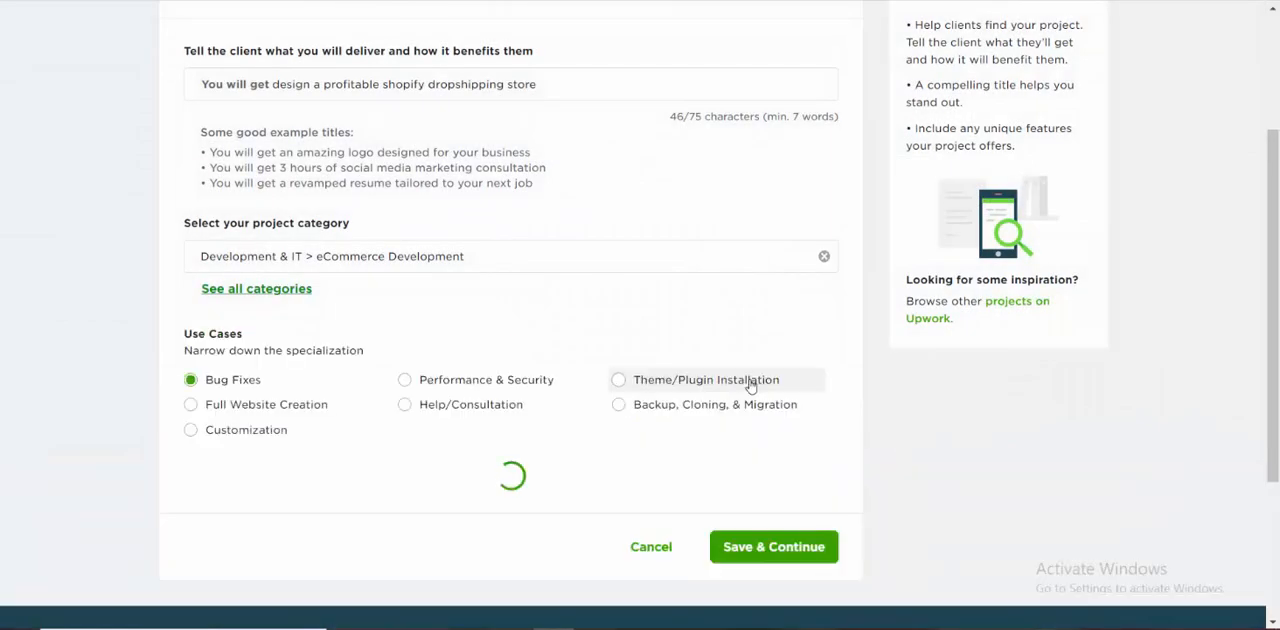
Choose Theme/Plugin Installation as the project's use case
{"action": "scroll", "coordinate": [552, 357], "scroll_direction": "down", "scroll_amount": 2}
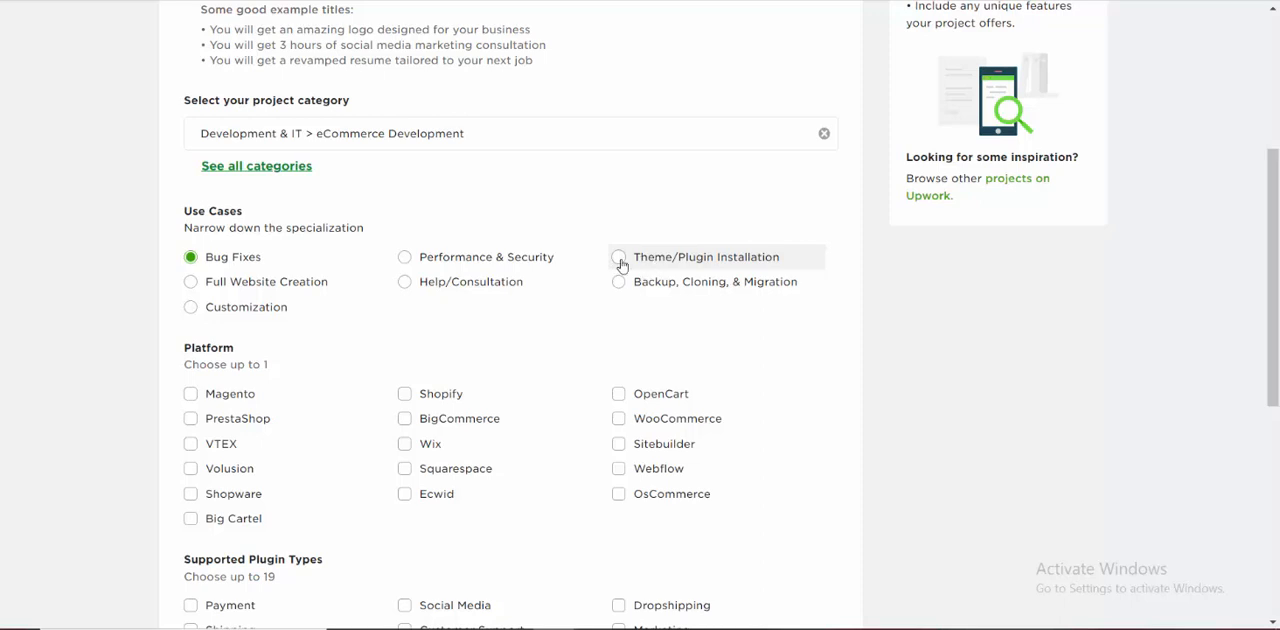
{"action": "left_click", "coordinate": [619, 258]}
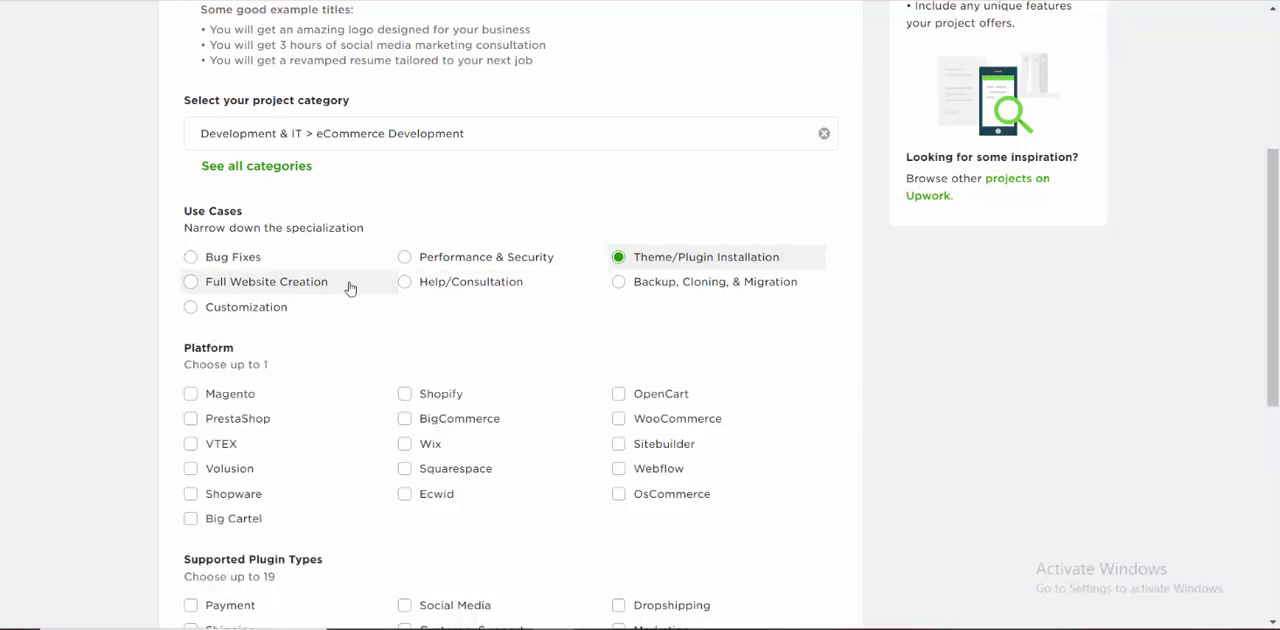
Change the project's use case to Full Website Creation and choose Shopify as the platform
{"action": "left_click", "coordinate": [196, 288]}
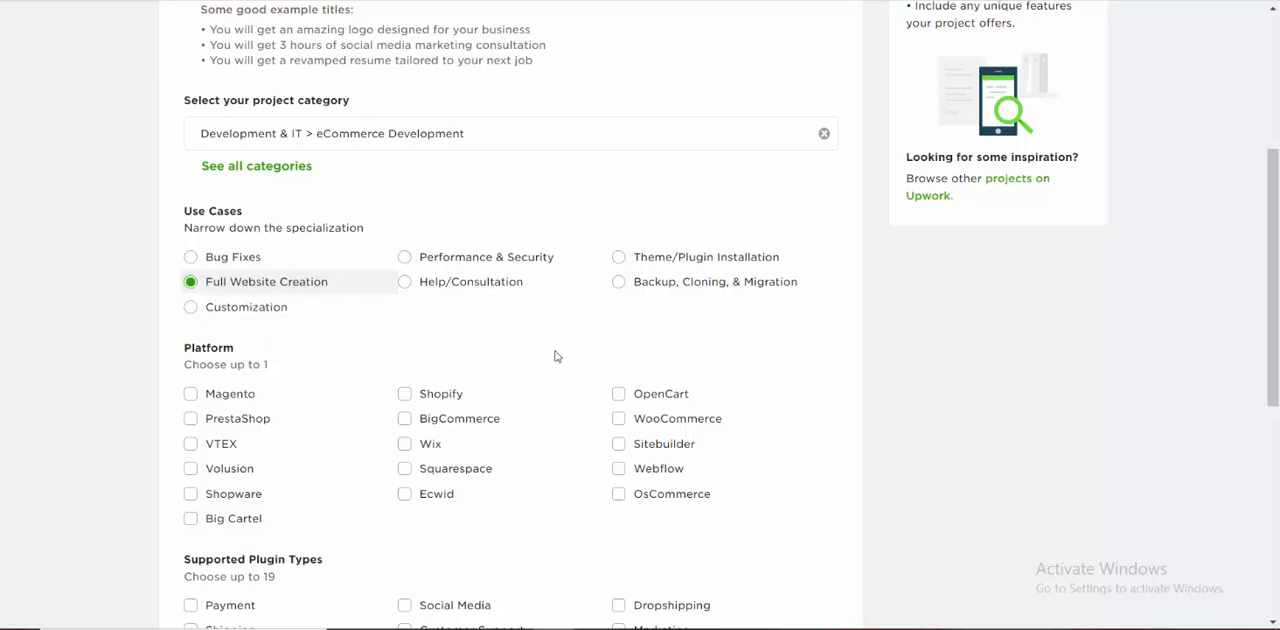
{"action": "scroll", "coordinate": [554, 354], "scroll_direction": "down", "scroll_amount": 1}
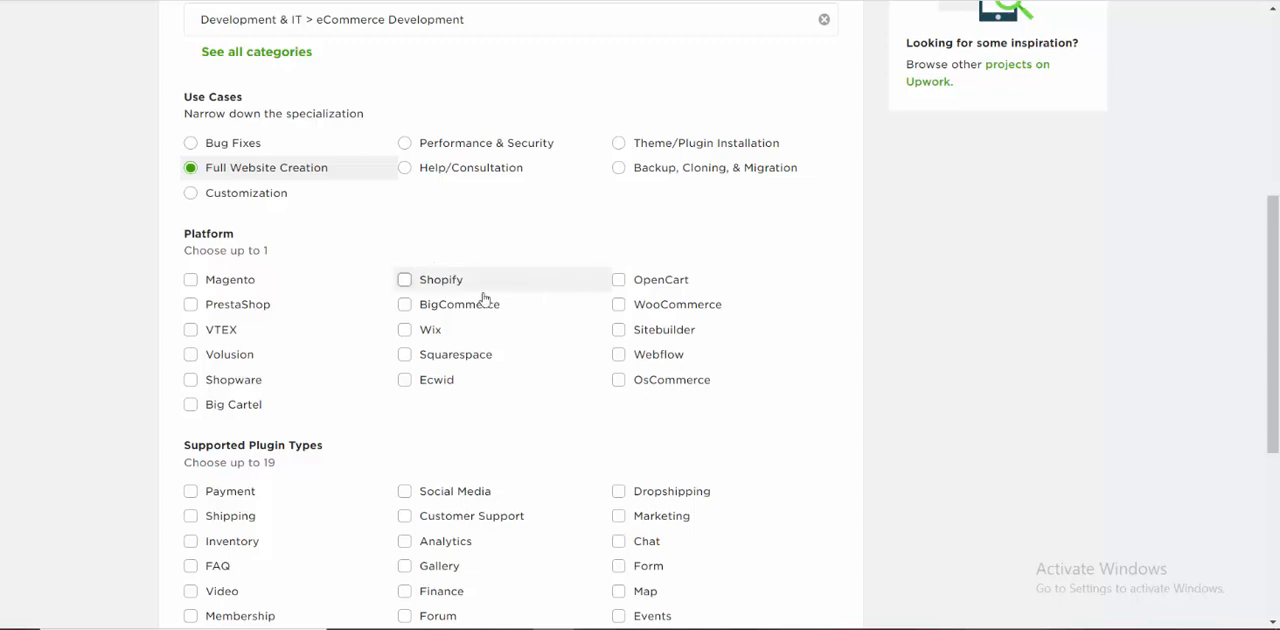
{"action": "left_click", "coordinate": [404, 280]}
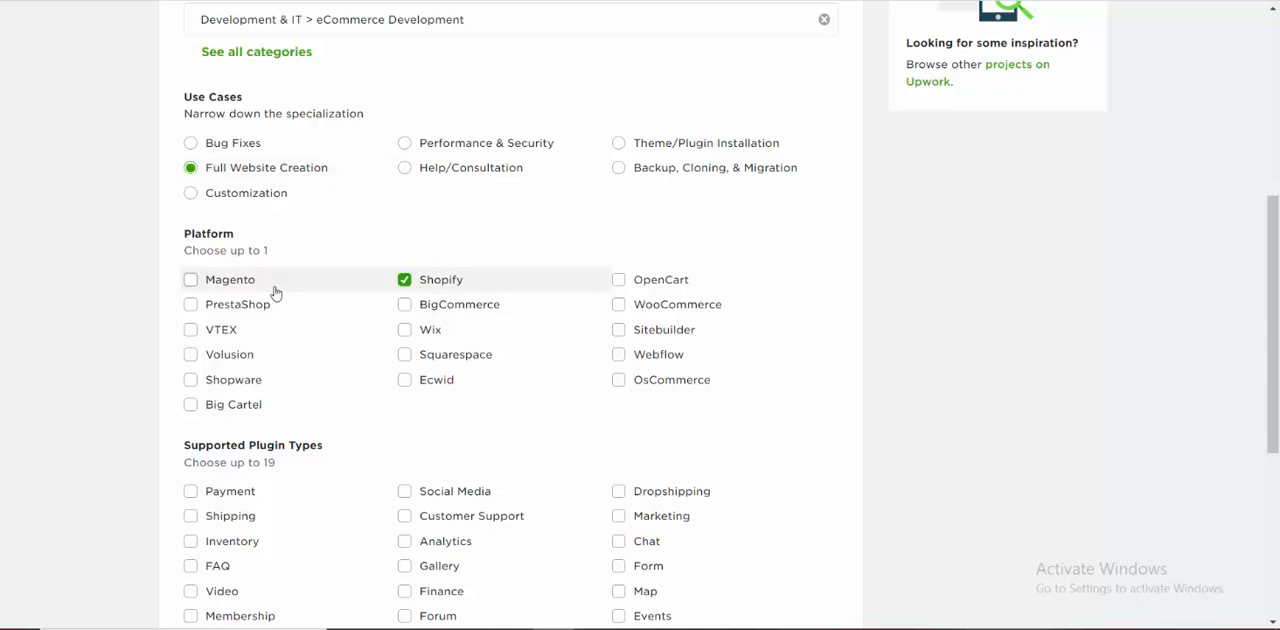
Select Dropshipping, Chat, Social Media, FAQ, Shipping and Payment as supported plugin types and save the project overview
{"action": "scroll", "coordinate": [423, 377], "scroll_direction": "down", "scroll_amount": 2}
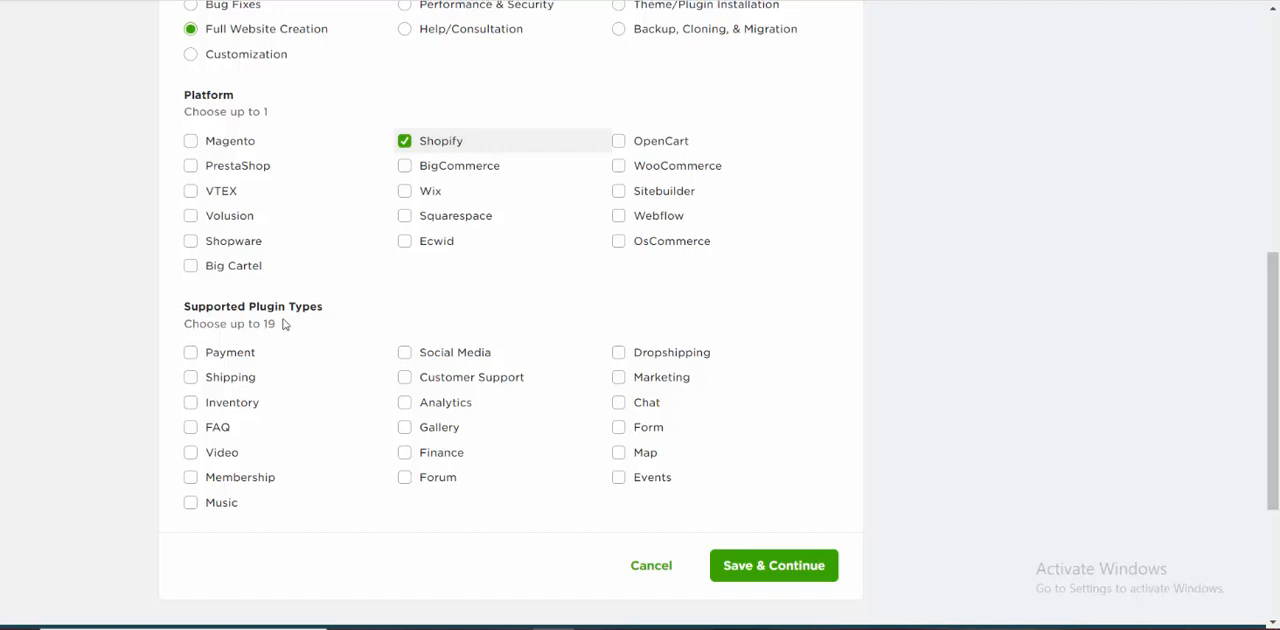
{"action": "left_click", "coordinate": [619, 354]}
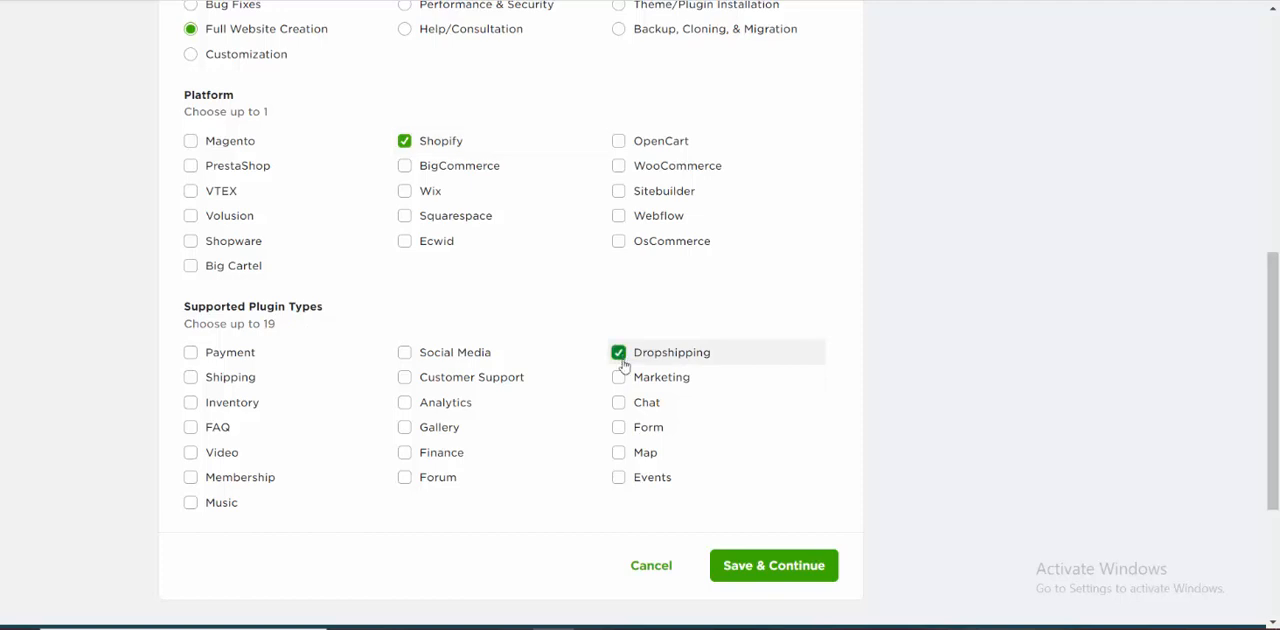
{"action": "left_click", "coordinate": [619, 404]}
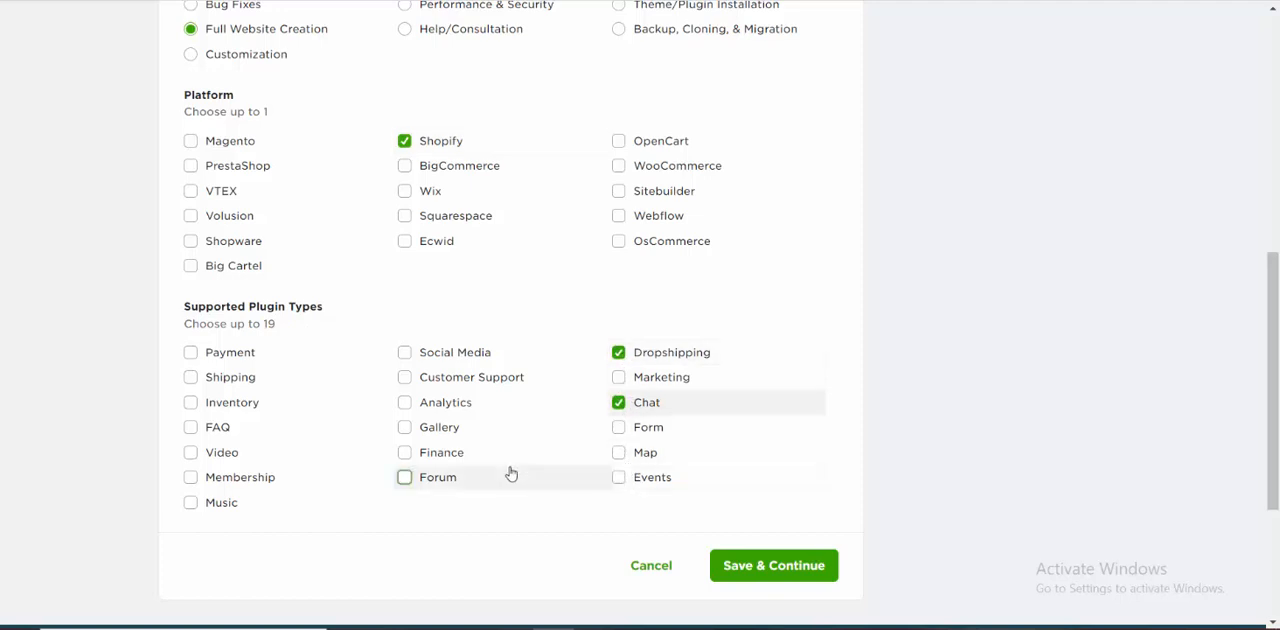
{"action": "left_click", "coordinate": [404, 354]}
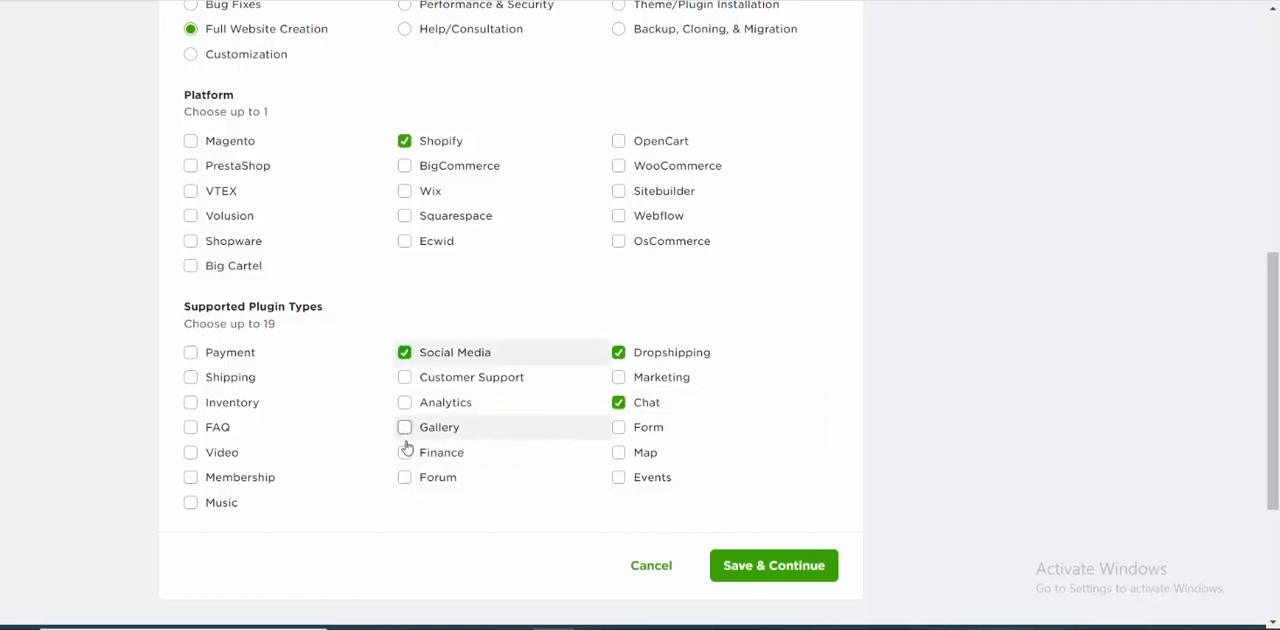
{"action": "left_click", "coordinate": [190, 428]}
{"action": "left_click", "coordinate": [190, 378]}
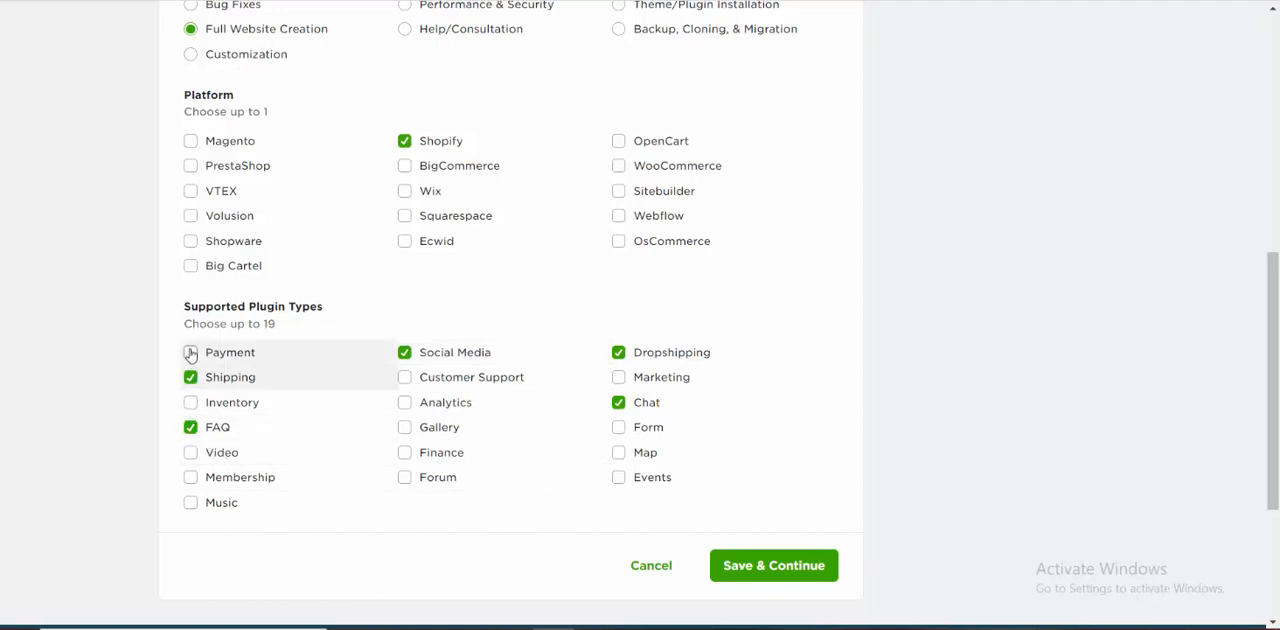
{"action": "left_click", "coordinate": [190, 352]}
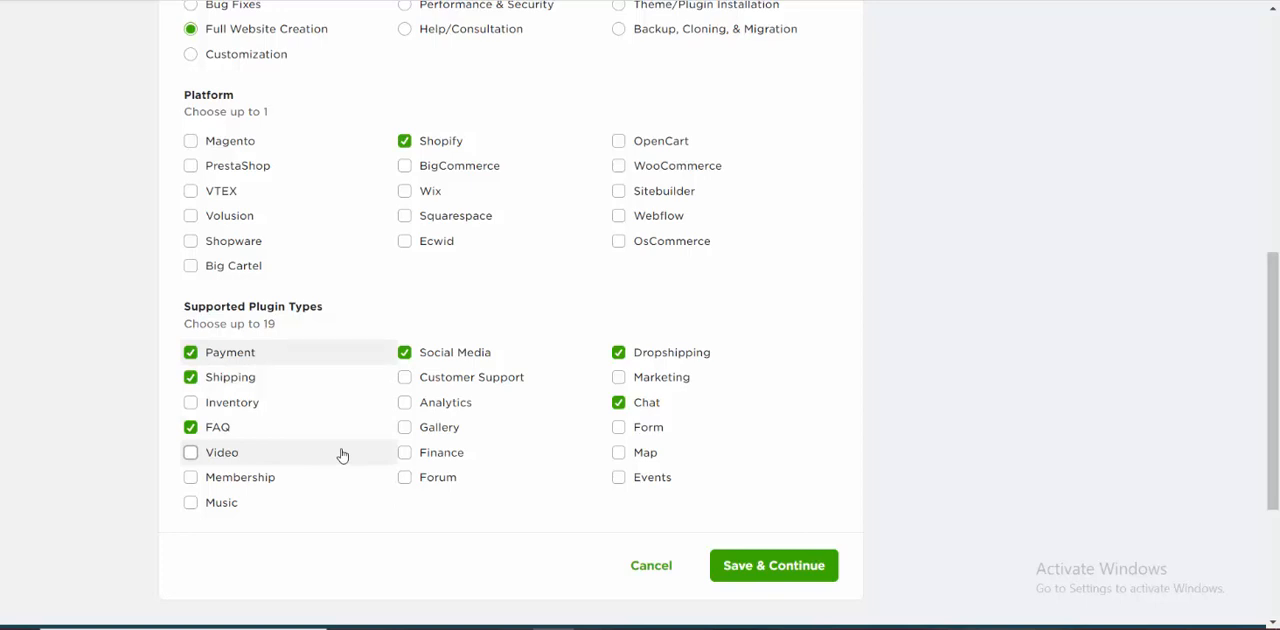
{"action": "left_click", "coordinate": [775, 566]}
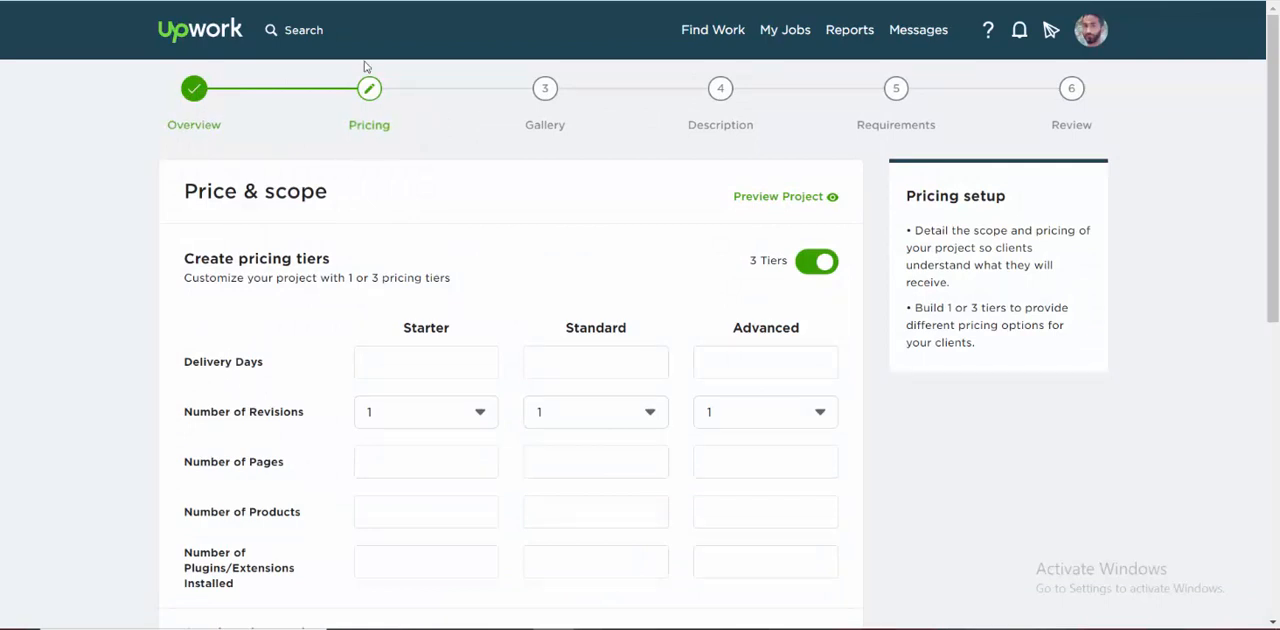
Set the delivery days to 2 for Starter, 3 for Standard and 5 for Advanced
{"action": "scroll", "coordinate": [384, 100], "scroll_direction": "down", "scroll_amount": 1}
{"action": "scroll", "coordinate": [384, 100], "scroll_direction": "down", "scroll_amount": 2}
{"action": "left_click", "coordinate": [417, 252]}
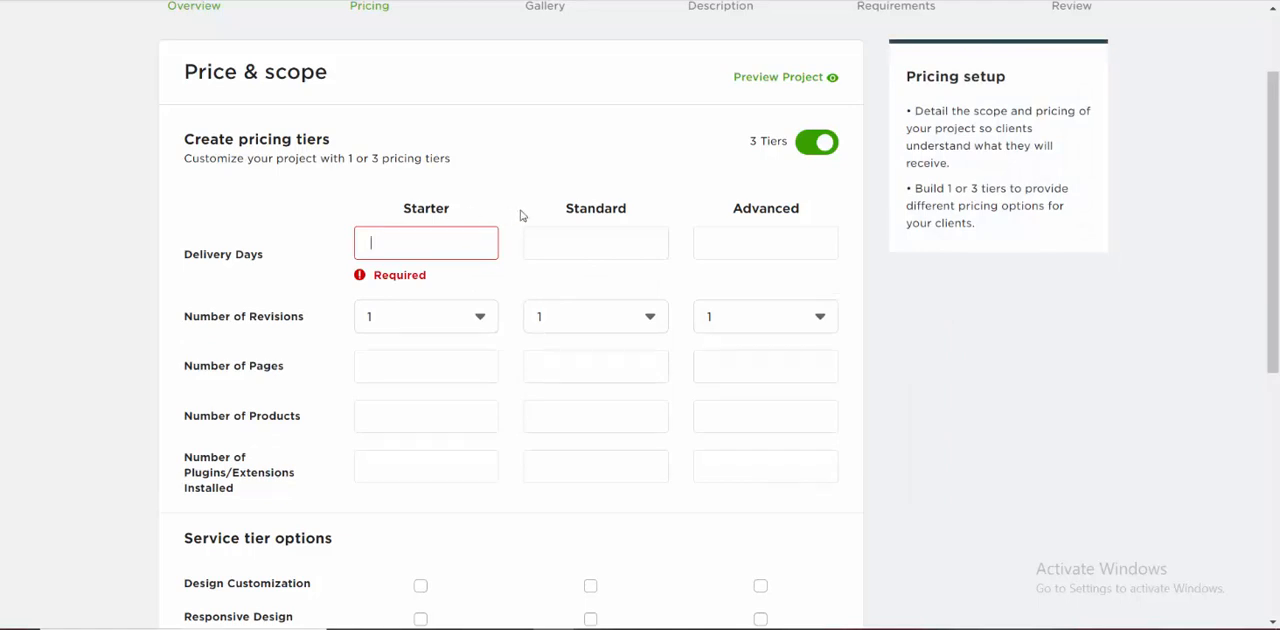
{"action": "mouse_move", "coordinate": [420, 255]}
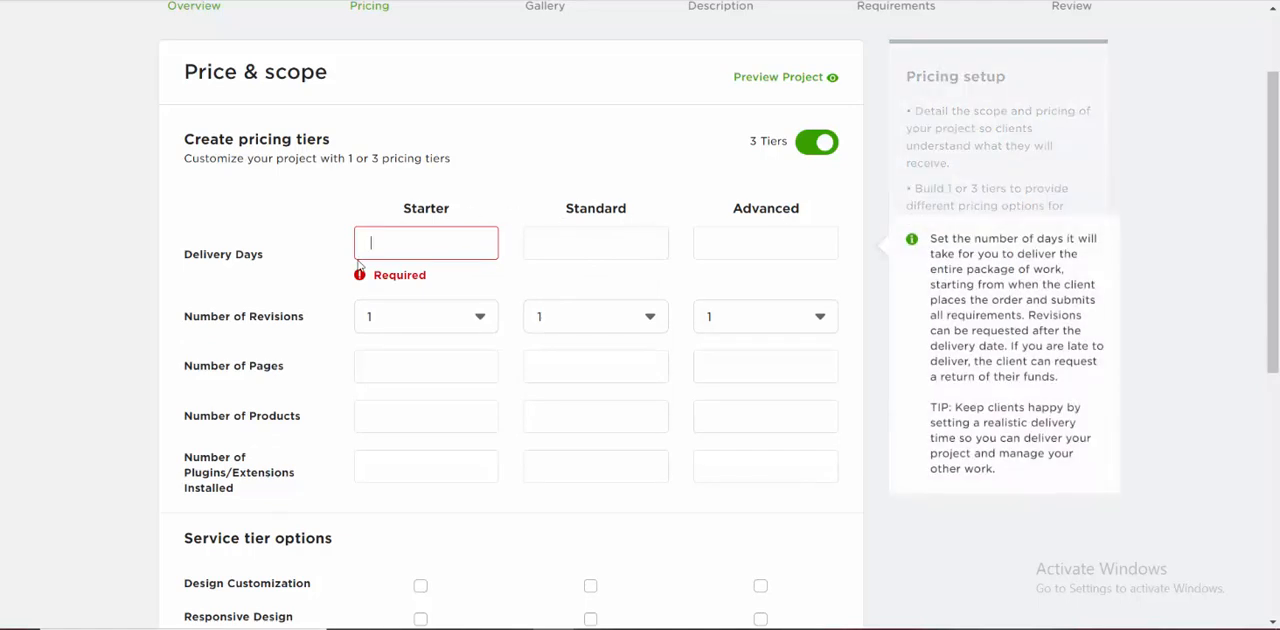
{"action": "left_click", "coordinate": [388, 243]}
{"action": "type", "text": "2"}
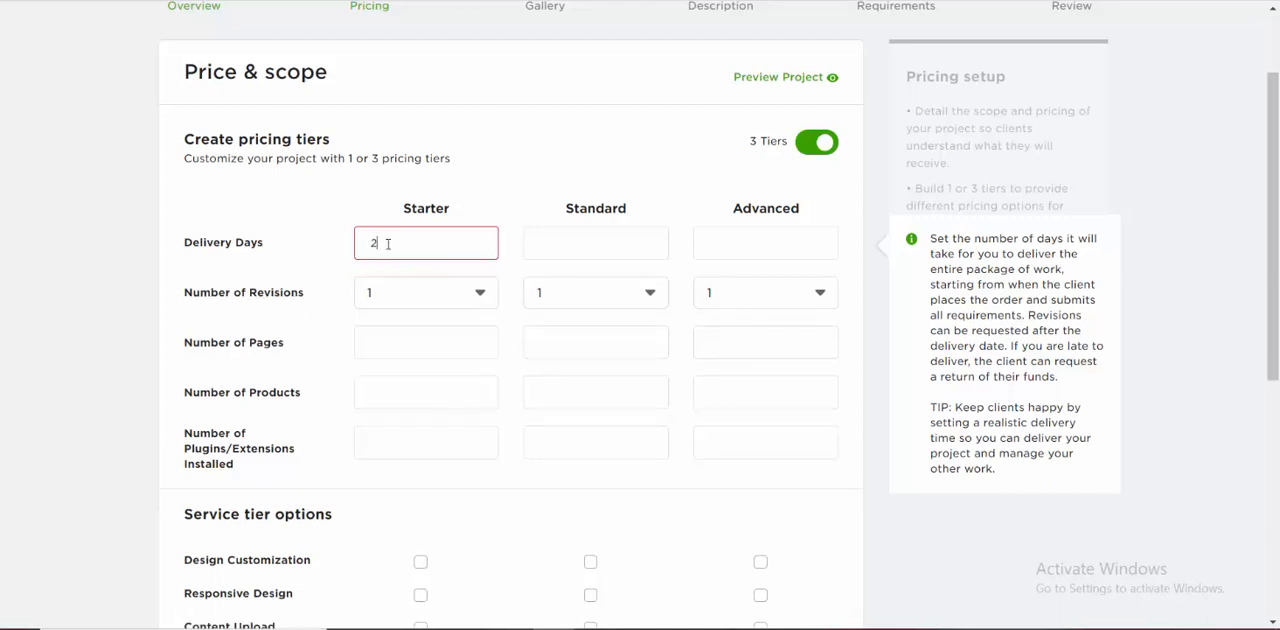
{"action": "left_click", "coordinate": [559, 239]}
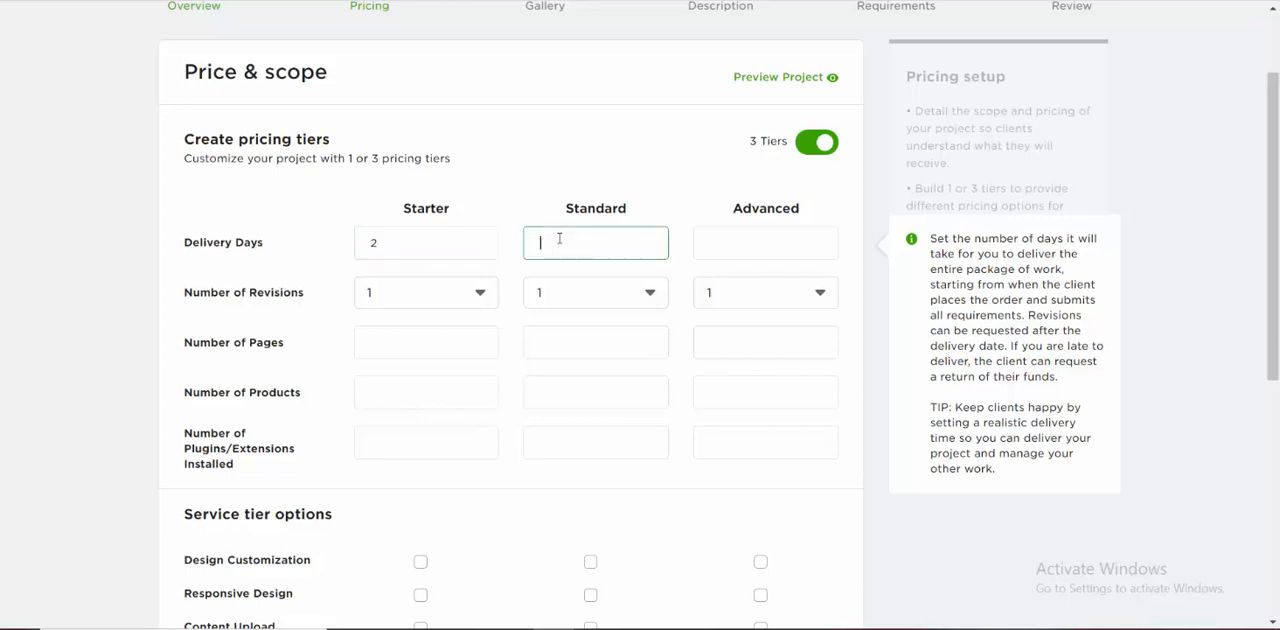
{"action": "type", "text": "3"}
{"action": "left_click", "coordinate": [733, 238]}
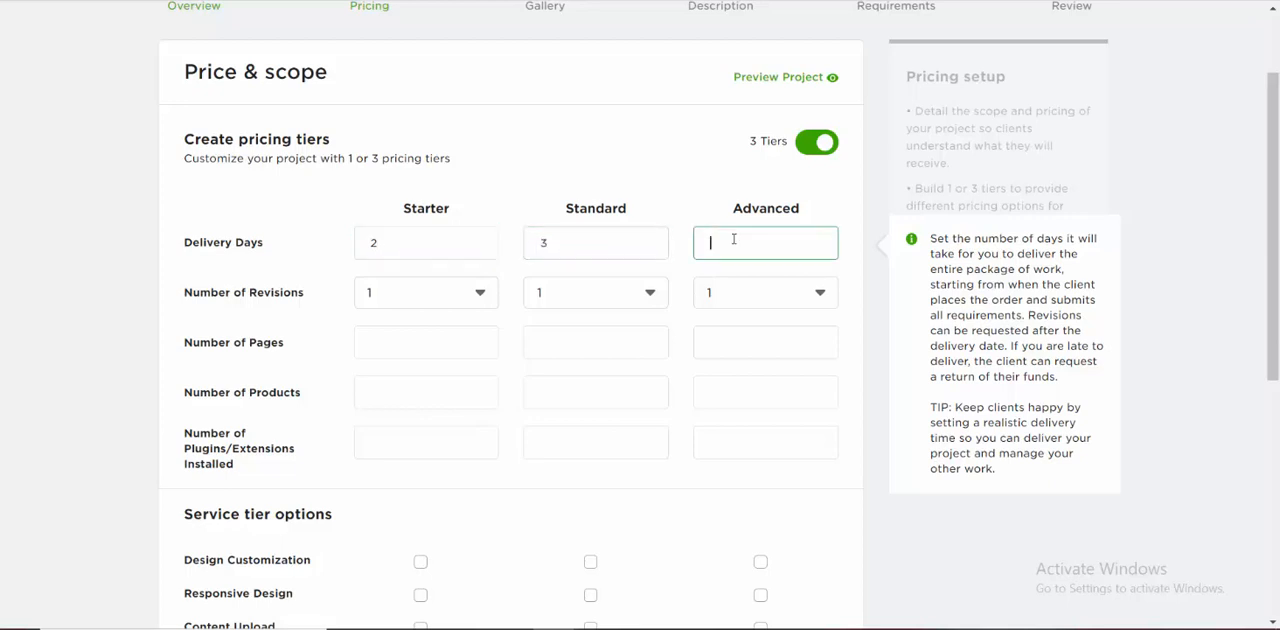
{"action": "type", "text": "5"}
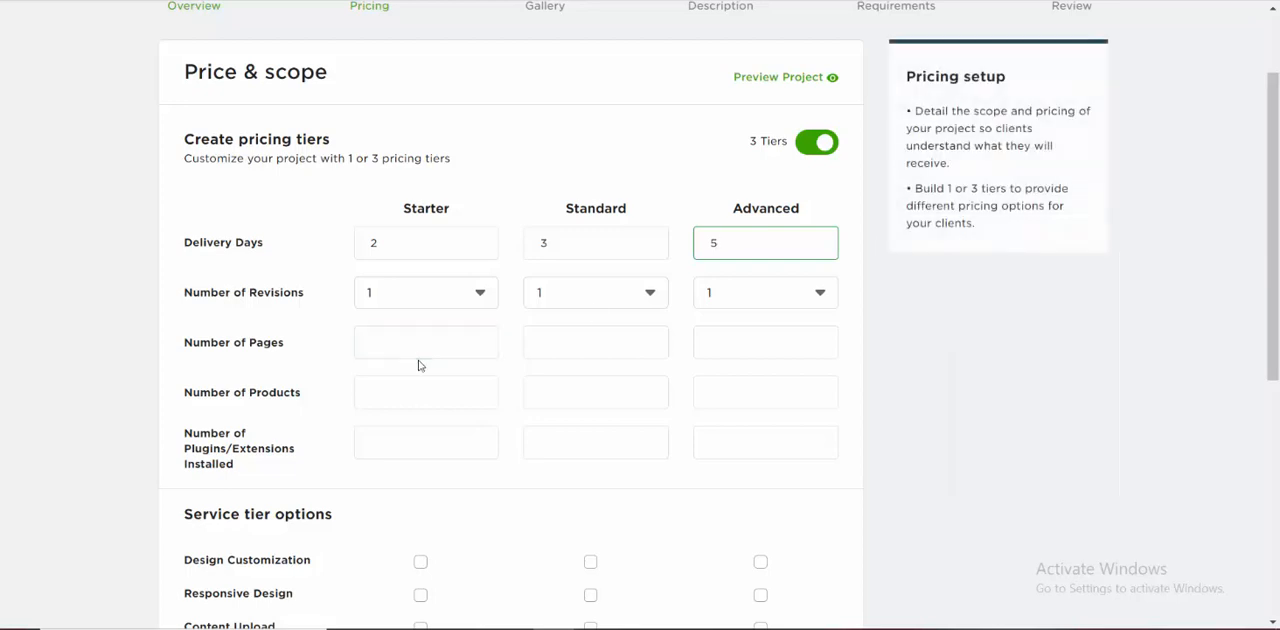
Set the number of revisions to 2 for Starter, 4 for Standard and unlimited for Advanced
{"action": "left_click", "coordinate": [417, 307]}
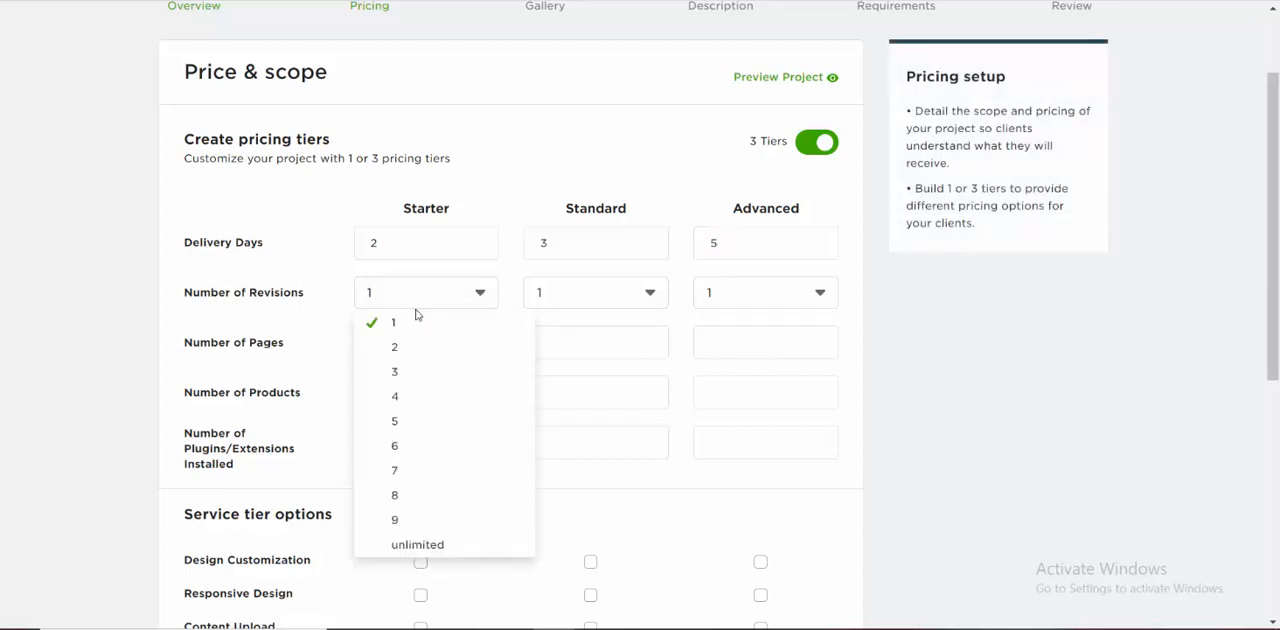
{"action": "left_click", "coordinate": [413, 350]}
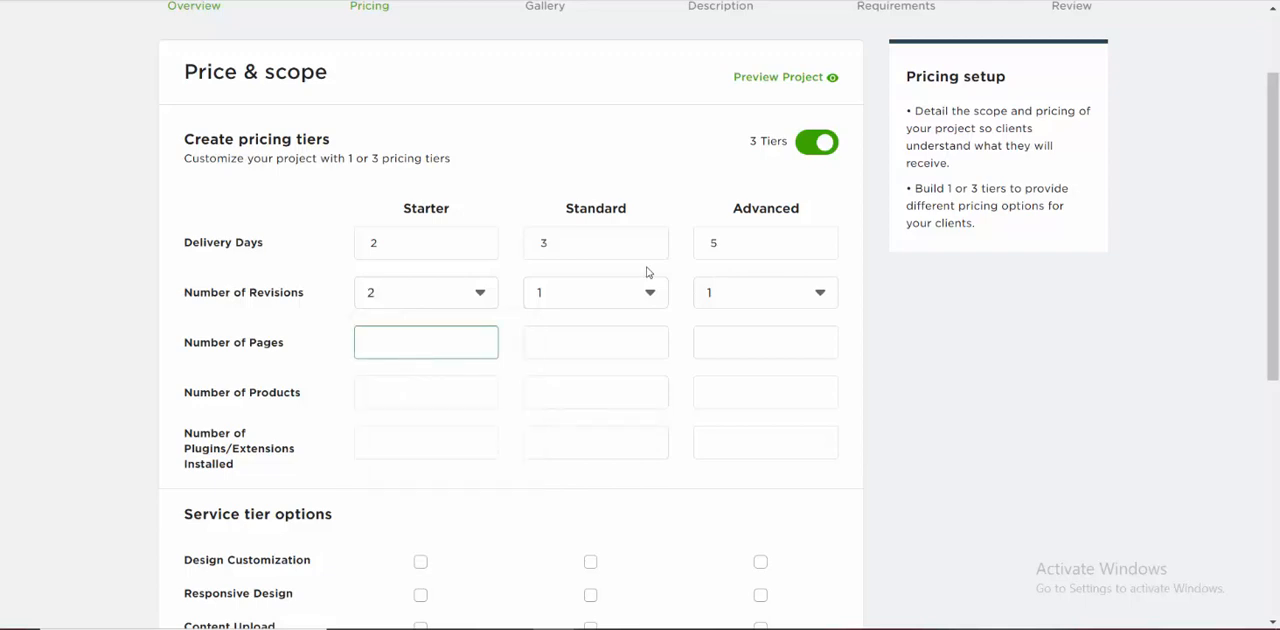
{"action": "left_click", "coordinate": [472, 294]}
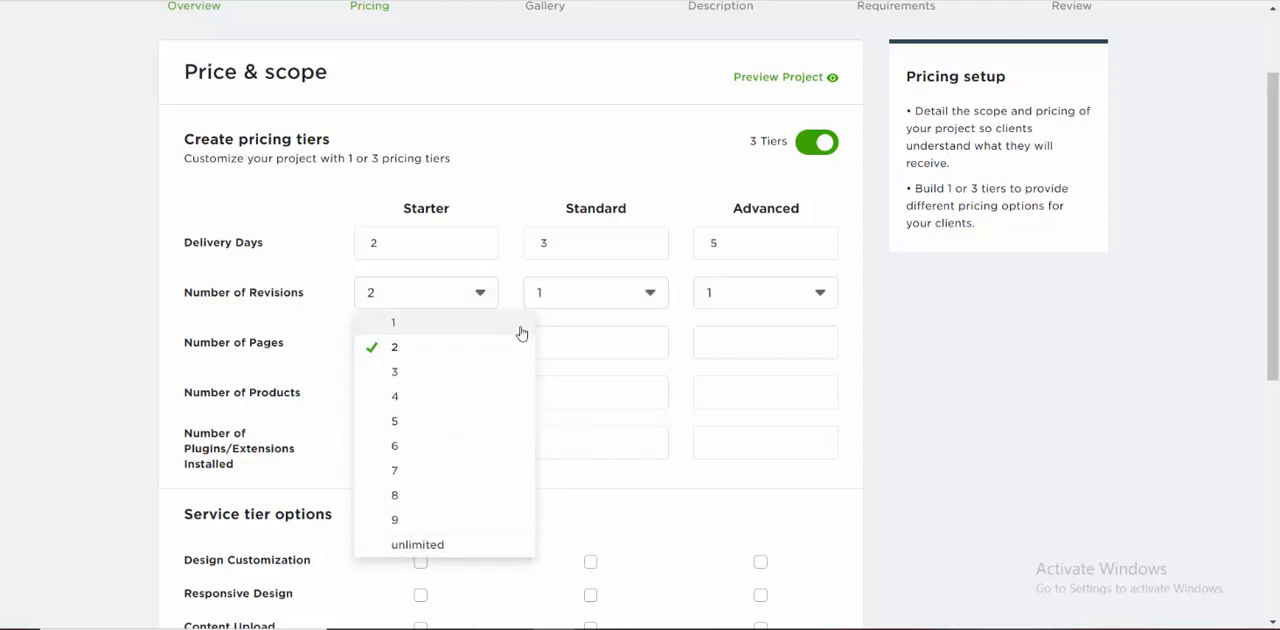
{"action": "left_click", "coordinate": [603, 303]}
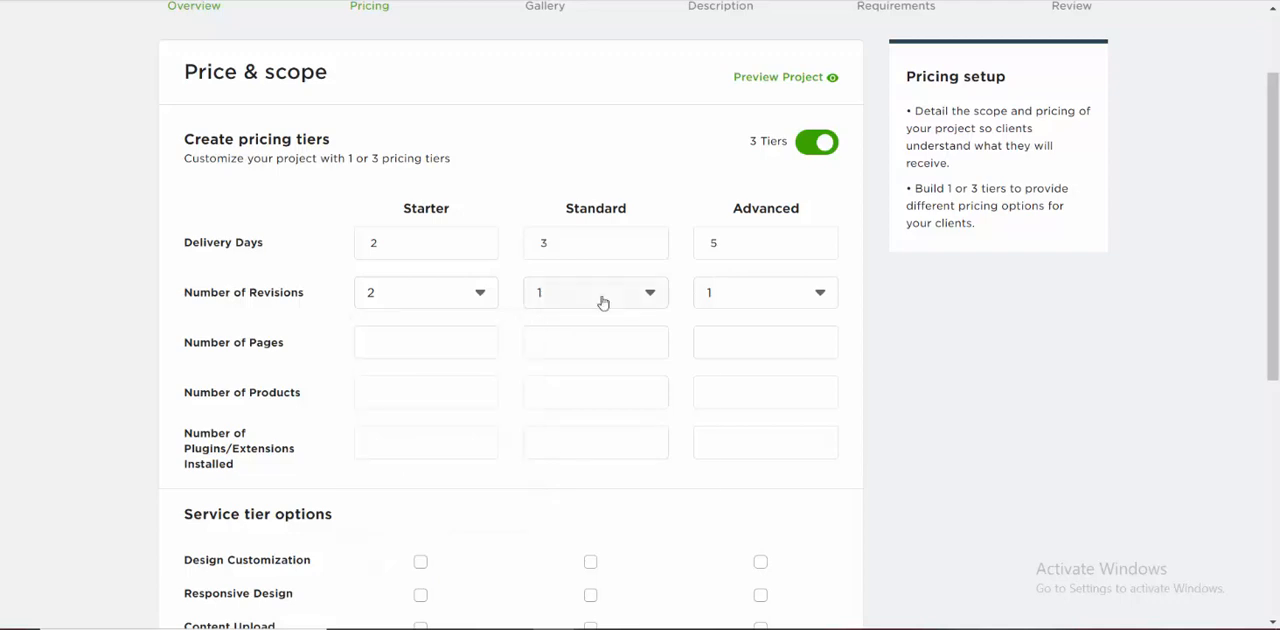
{"action": "left_click", "coordinate": [603, 303]}
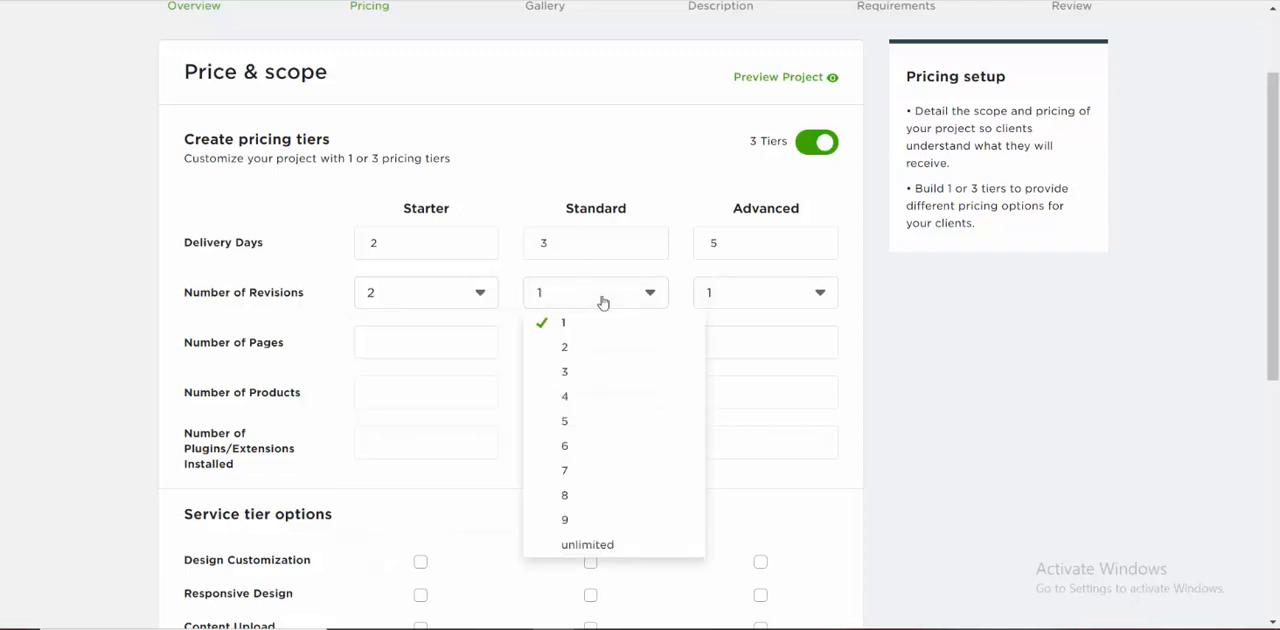
{"action": "left_click", "coordinate": [587, 396]}
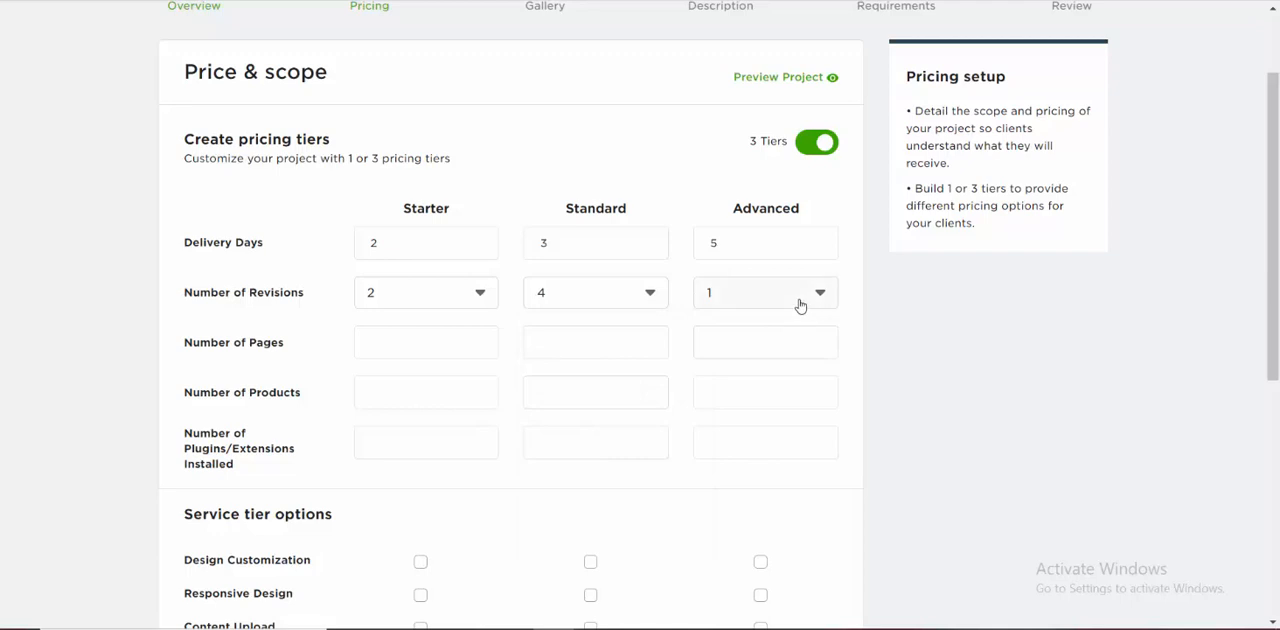
{"action": "left_click", "coordinate": [800, 306]}
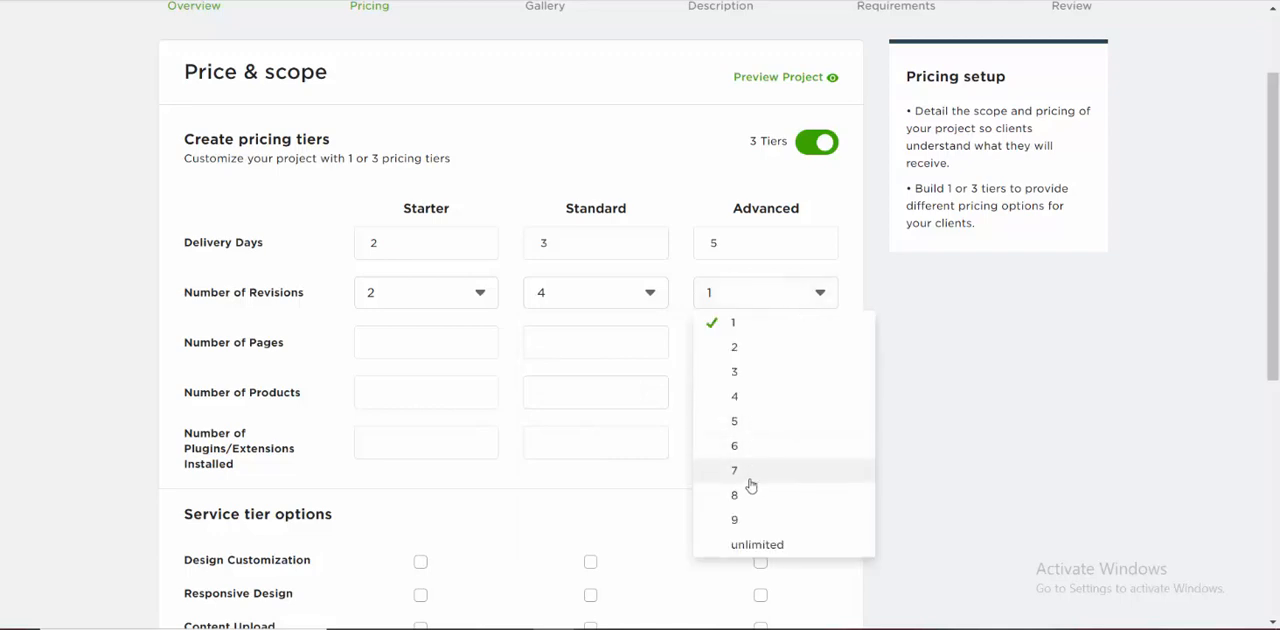
{"action": "left_click", "coordinate": [752, 544]}
Set the number of pages to 4 for Starter, 6 for Standard and 10 for Advanced
{"action": "left_click", "coordinate": [446, 346]}
{"action": "scroll", "coordinate": [447, 350], "scroll_direction": "down", "scroll_amount": 1}
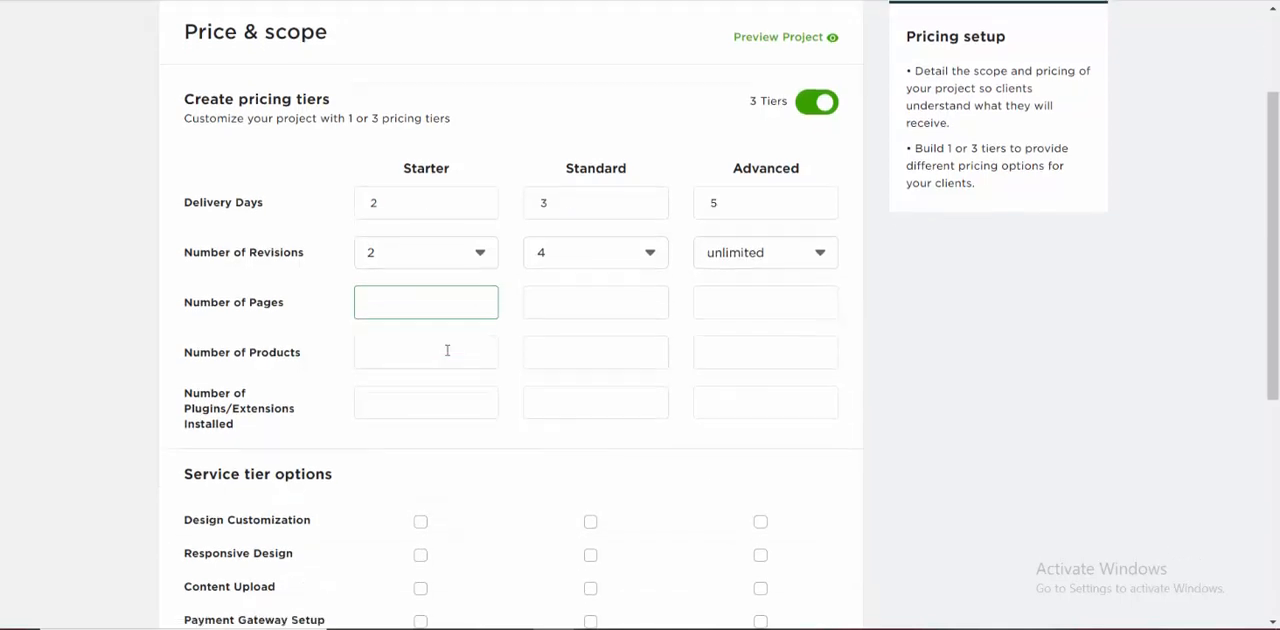
{"action": "scroll", "coordinate": [447, 350], "scroll_direction": "down", "scroll_amount": 1}
{"action": "left_click", "coordinate": [414, 305]}
{"action": "left_click", "coordinate": [408, 275]}
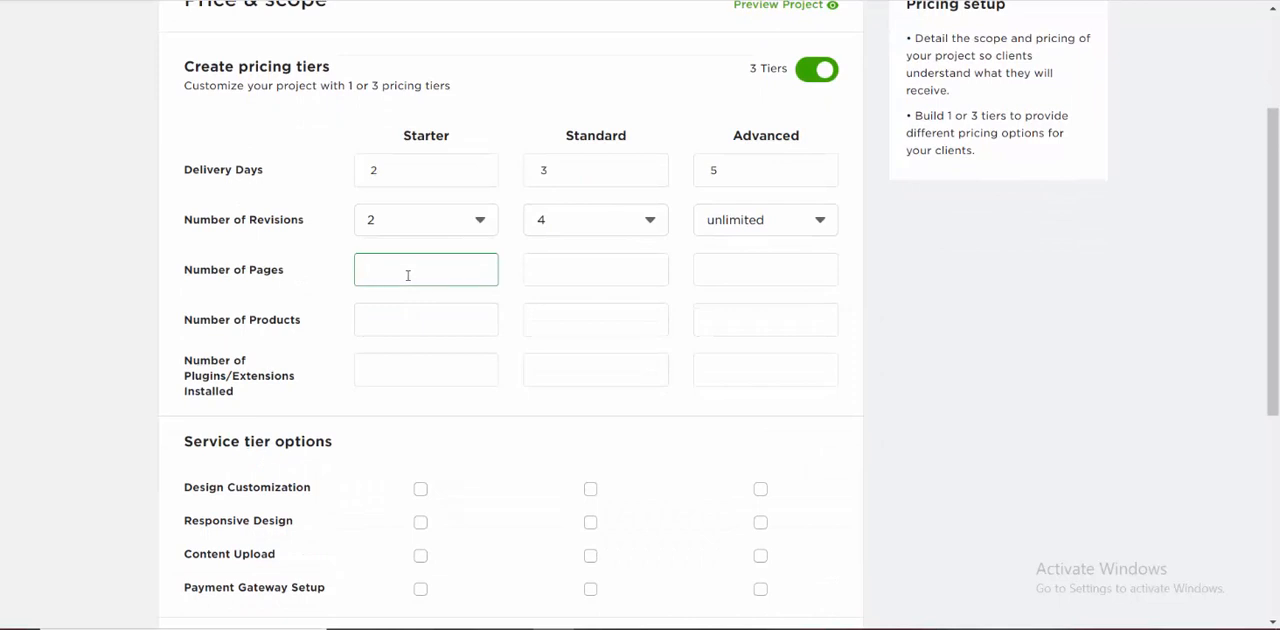
{"action": "type", "text": "4"}
{"action": "left_click", "coordinate": [556, 268]}
{"action": "type", "text": "6"}
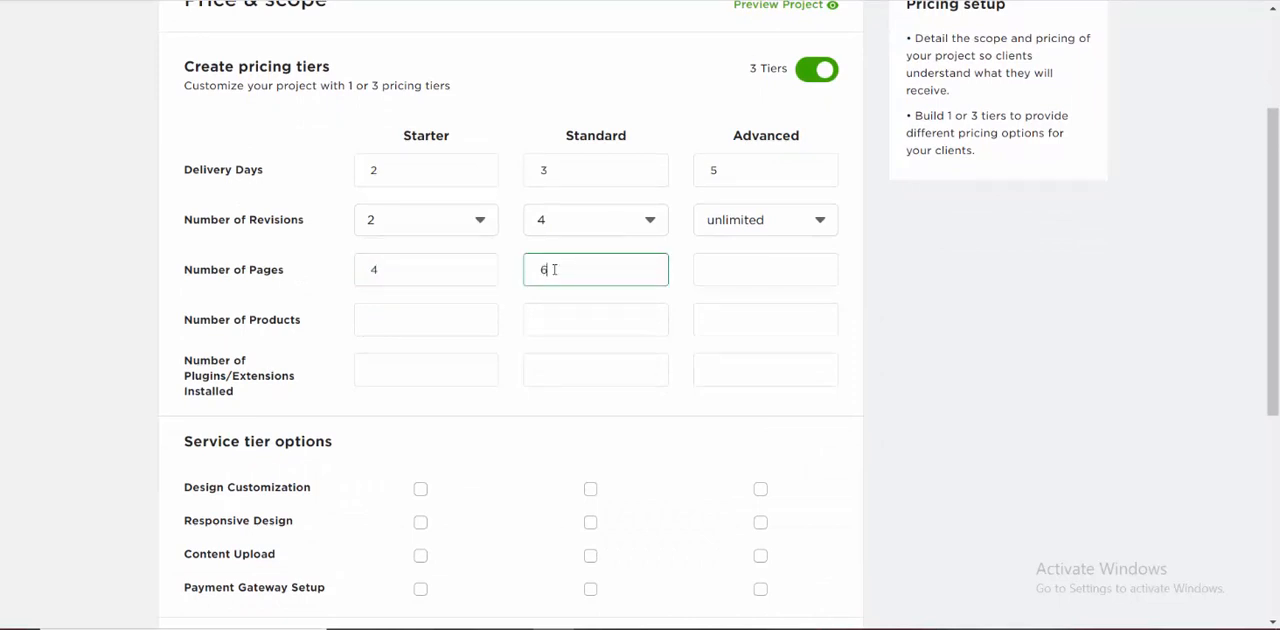
{"action": "left_click", "coordinate": [803, 281]}
{"action": "type", "text": "10"}
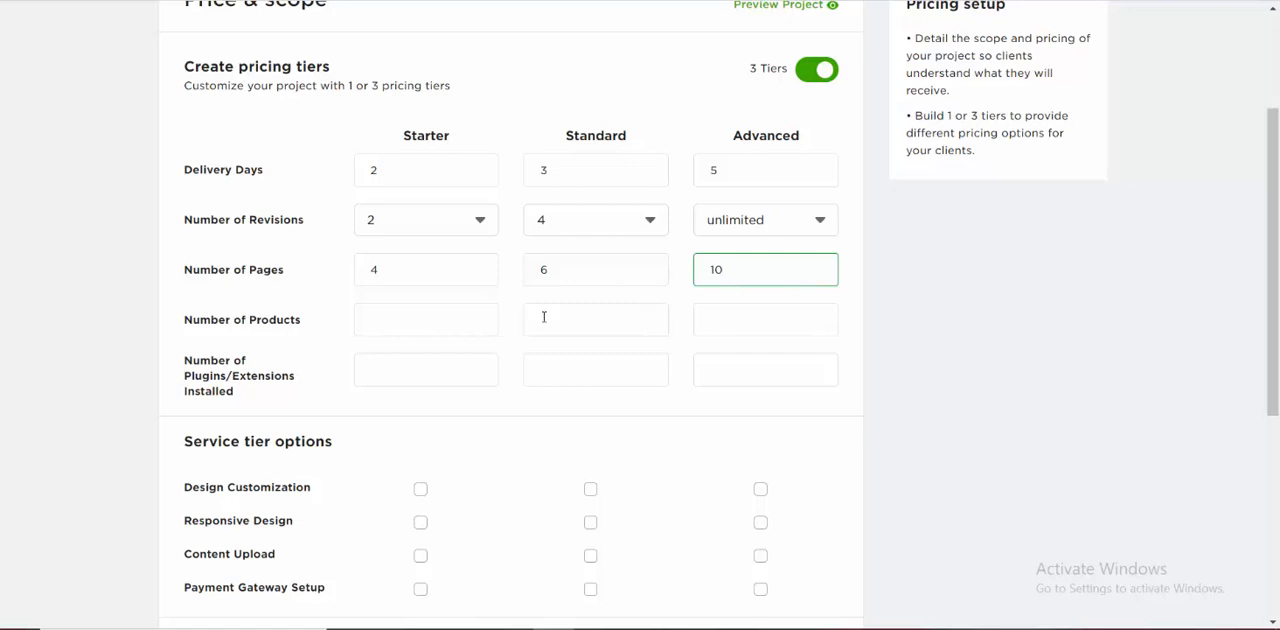
Set the number of products to 10 for Starter, 20 for Standard and 50 for Advanced
{"action": "left_click", "coordinate": [376, 324]}
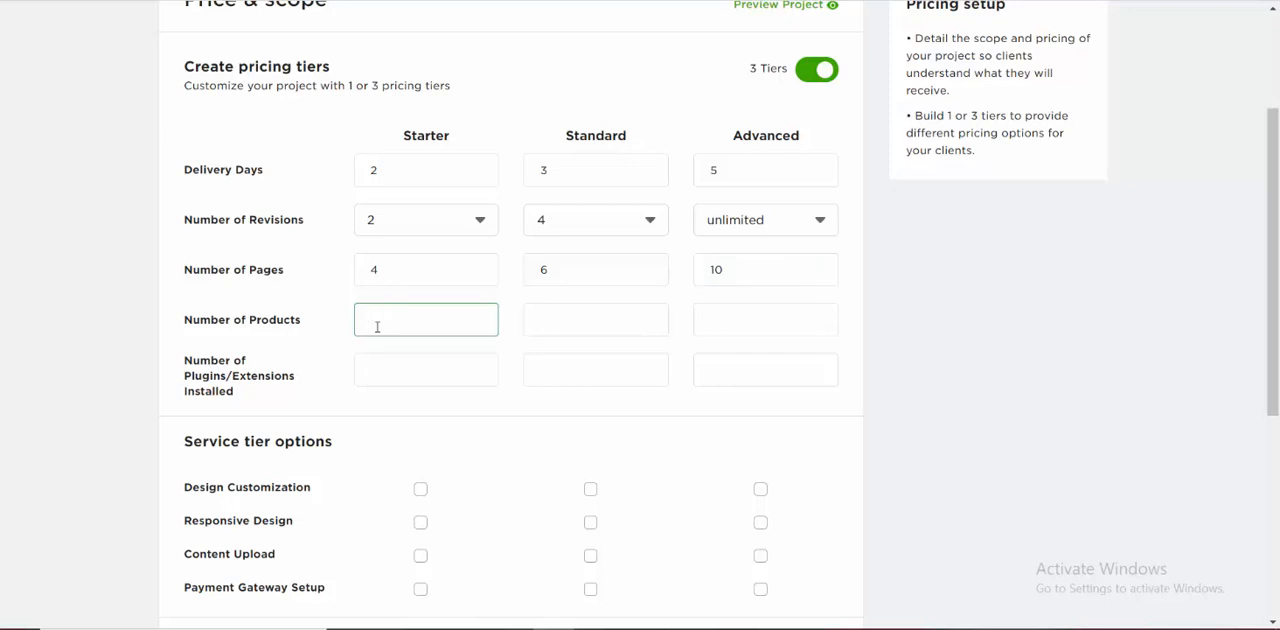
{"action": "type", "text": "10"}
{"action": "key", "text": "Tab"}
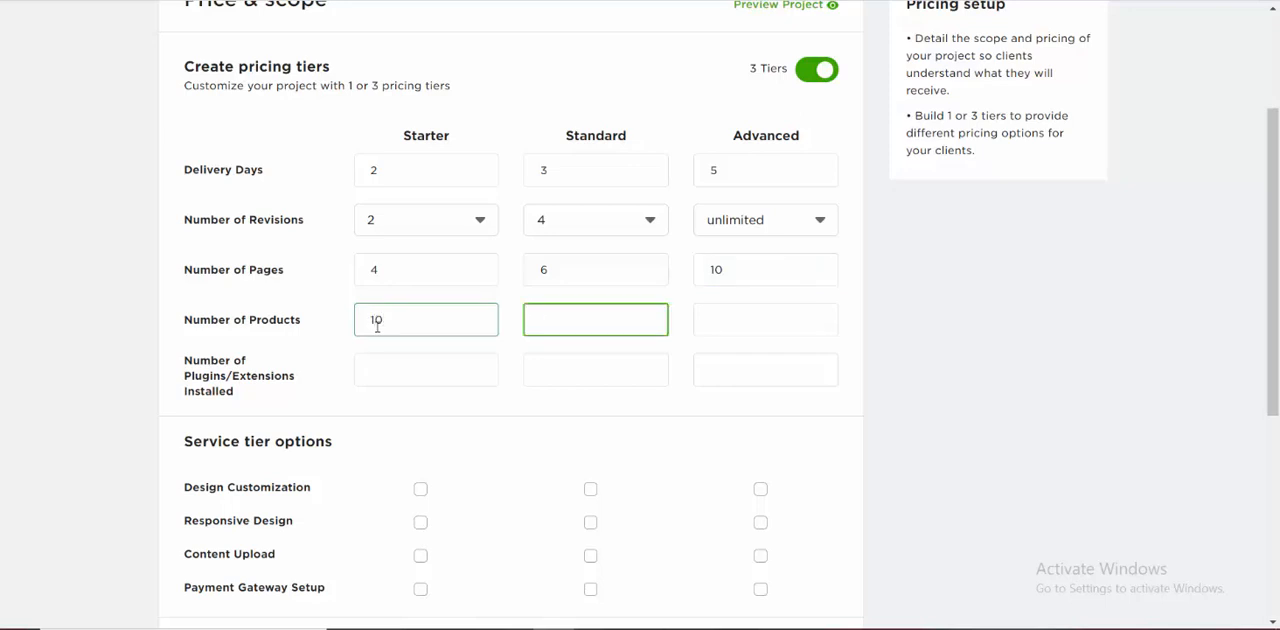
{"action": "type", "text": "20"}
{"action": "key", "text": "Tab"}
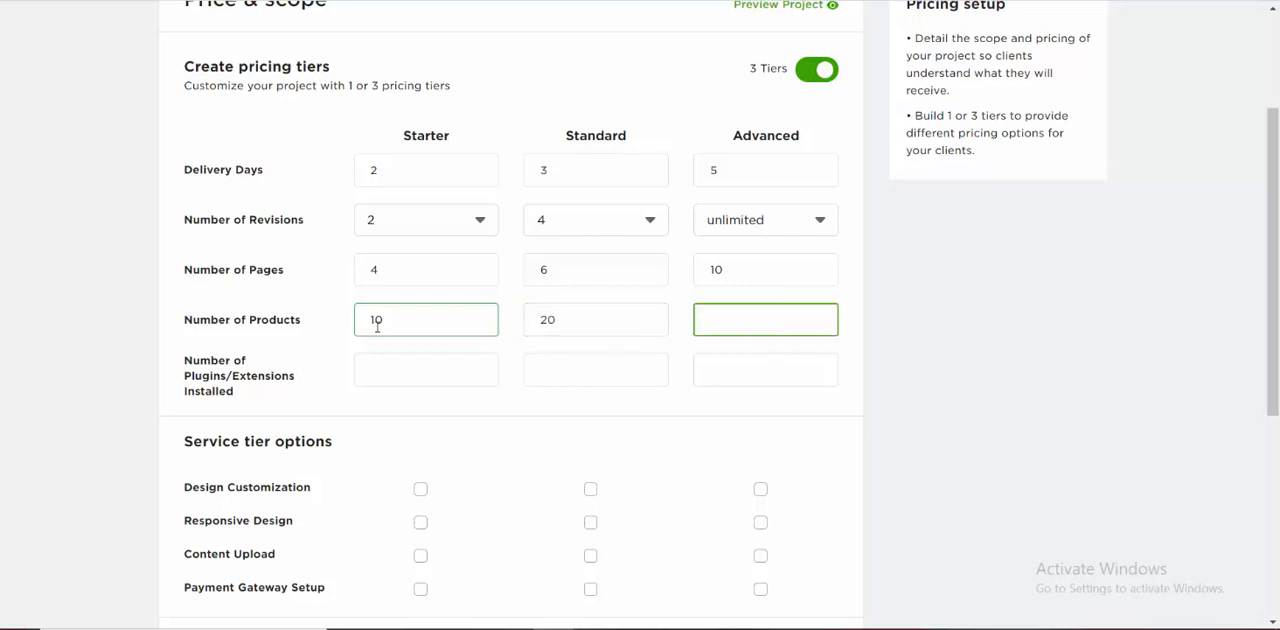
{"action": "type", "text": "50"}
Set the number of plugins/extensions installed to 4 for Starter, 6 for Standard and 10 for Advanced
{"action": "left_click", "coordinate": [368, 372]}
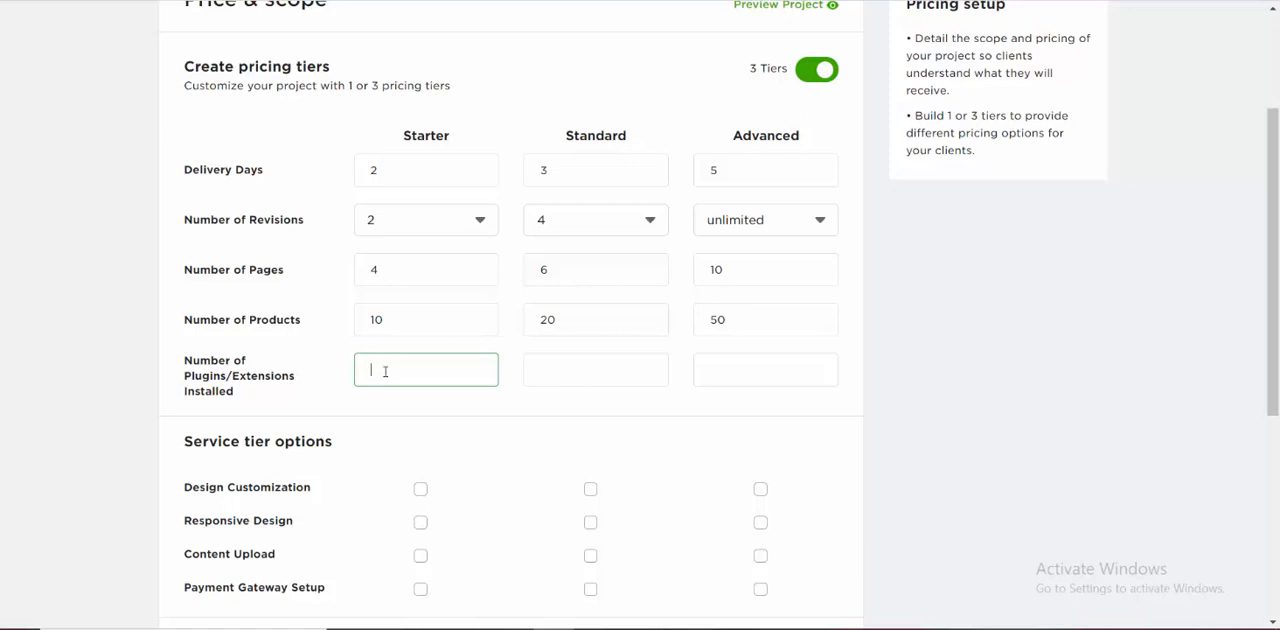
{"action": "type", "text": "4"}
{"action": "left_click", "coordinate": [552, 370]}
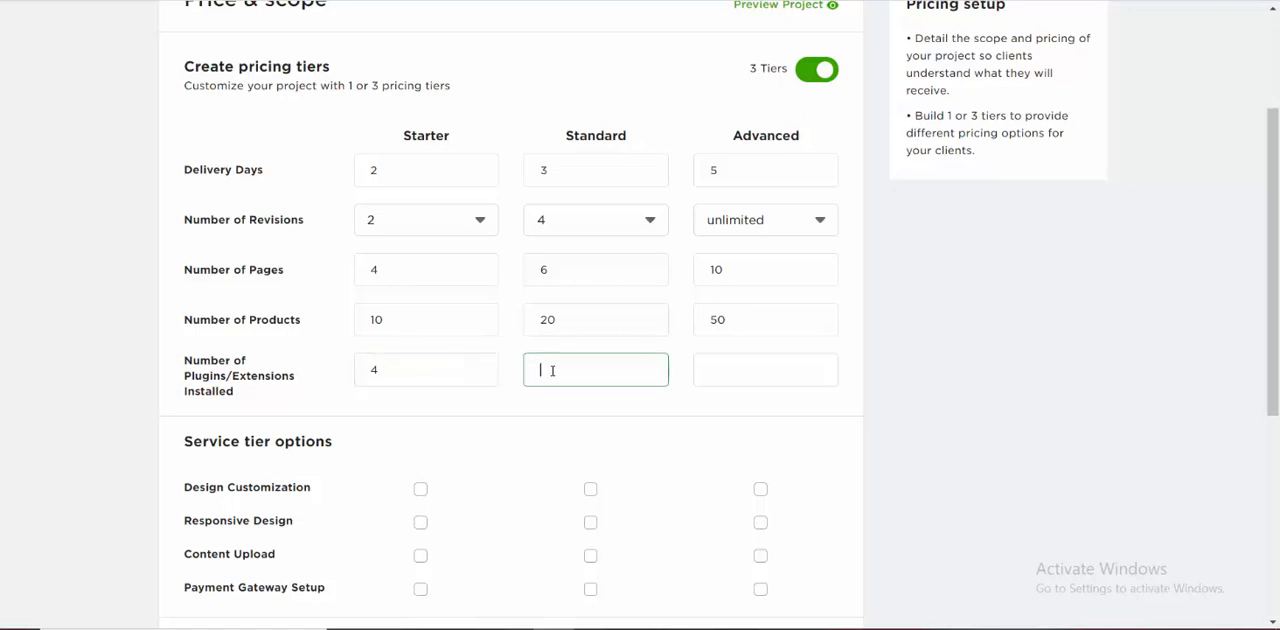
{"action": "type", "text": "6"}
{"action": "left_click", "coordinate": [737, 360]}
{"action": "type", "text": "10"}
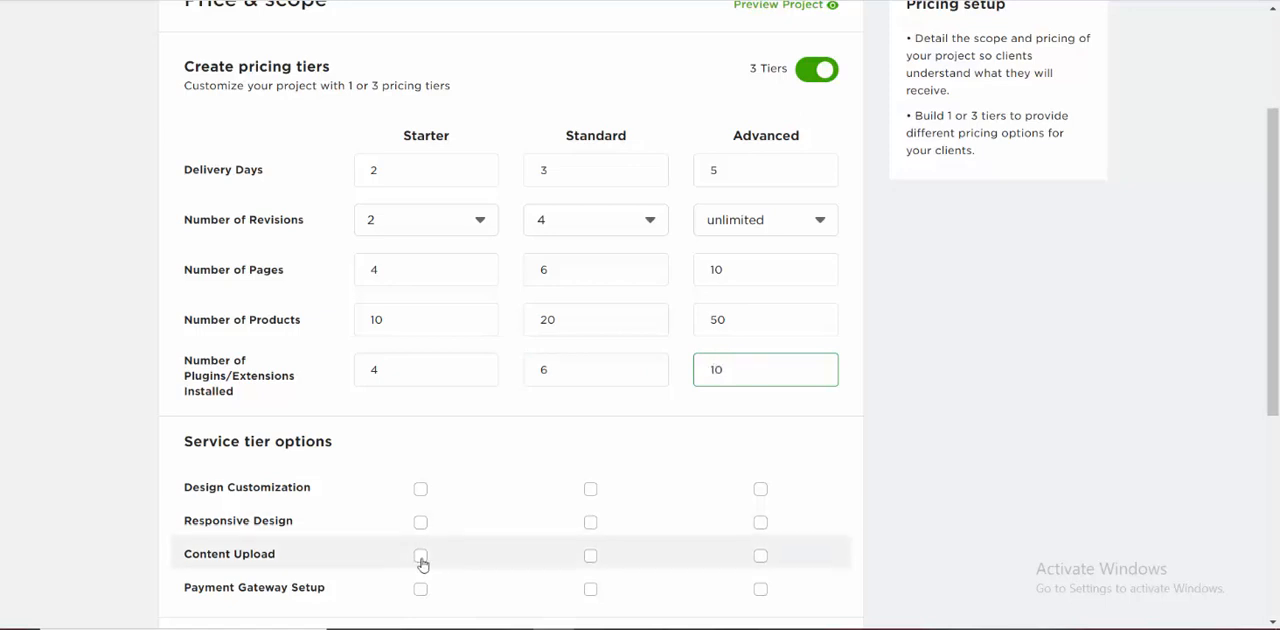
{"action": "scroll", "coordinate": [421, 565], "scroll_direction": "down", "scroll_amount": 2}
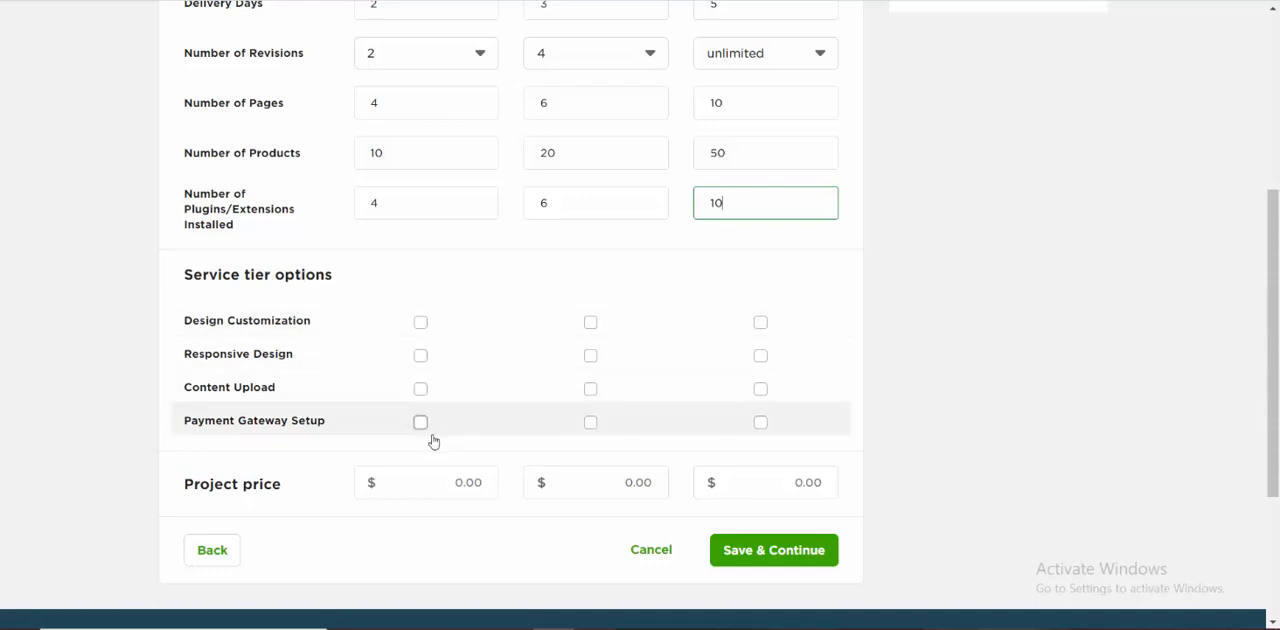
{"action": "scroll", "coordinate": [508, 297], "scroll_direction": "up", "scroll_amount": 3}
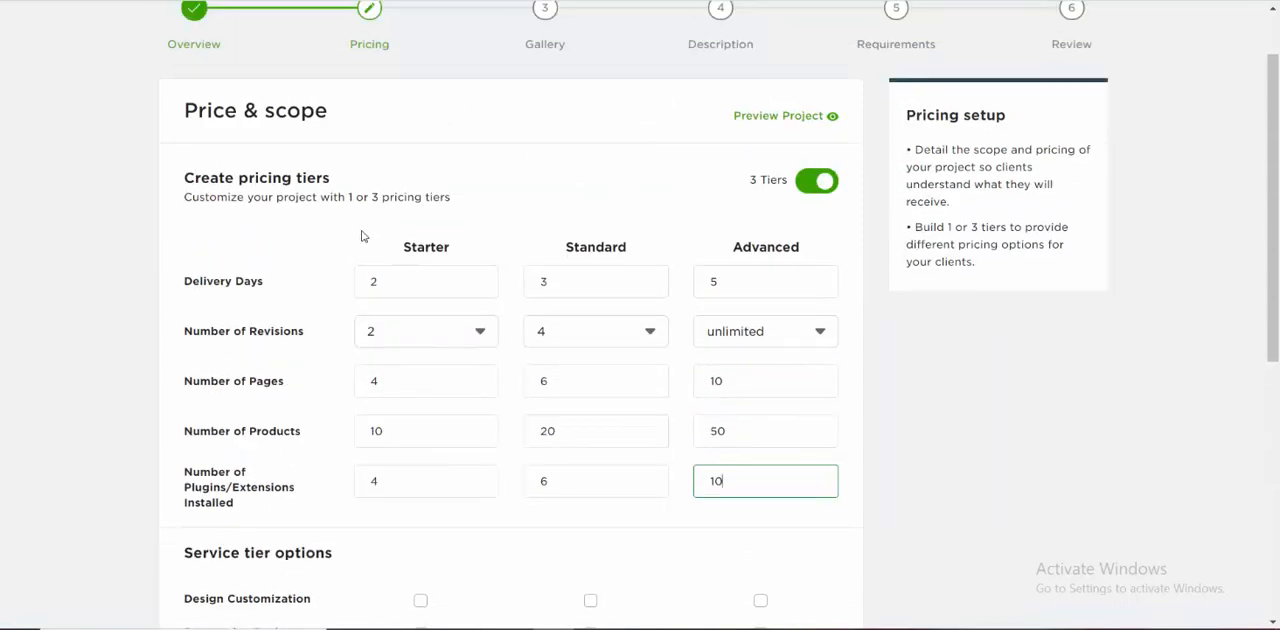
Include Design Customization in the Standard and Advanced tiers, and Responsive Design in all three tiers
{"action": "scroll", "coordinate": [363, 236], "scroll_direction": "down", "scroll_amount": 3}
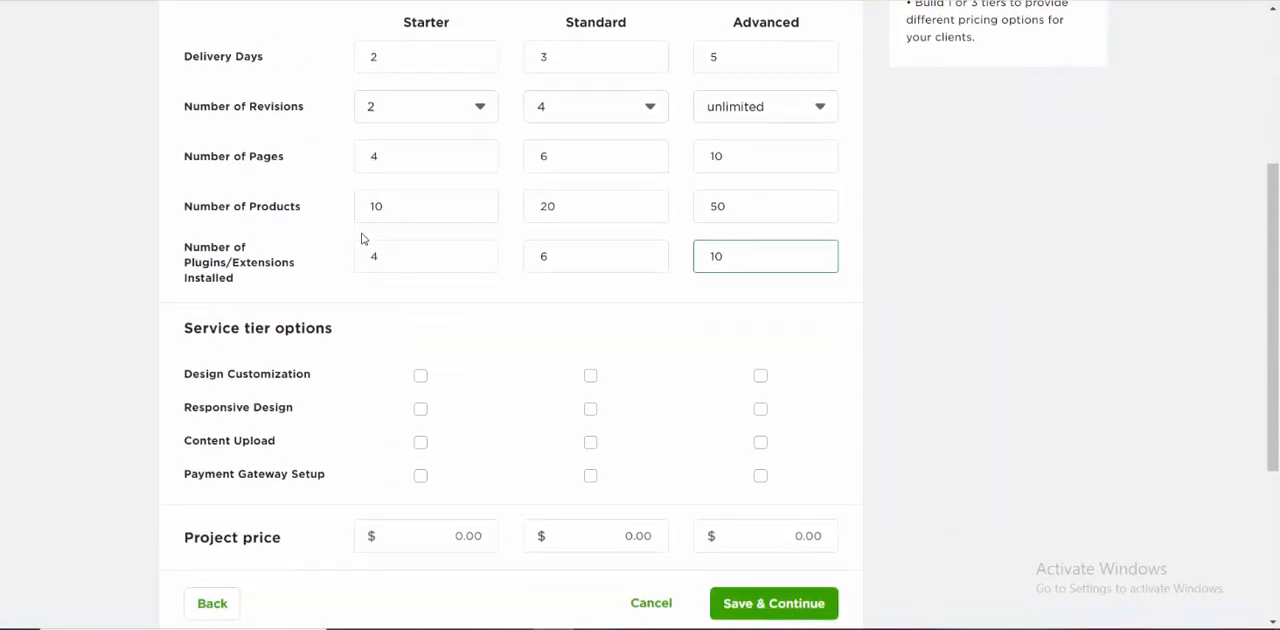
{"action": "left_click", "coordinate": [420, 378]}
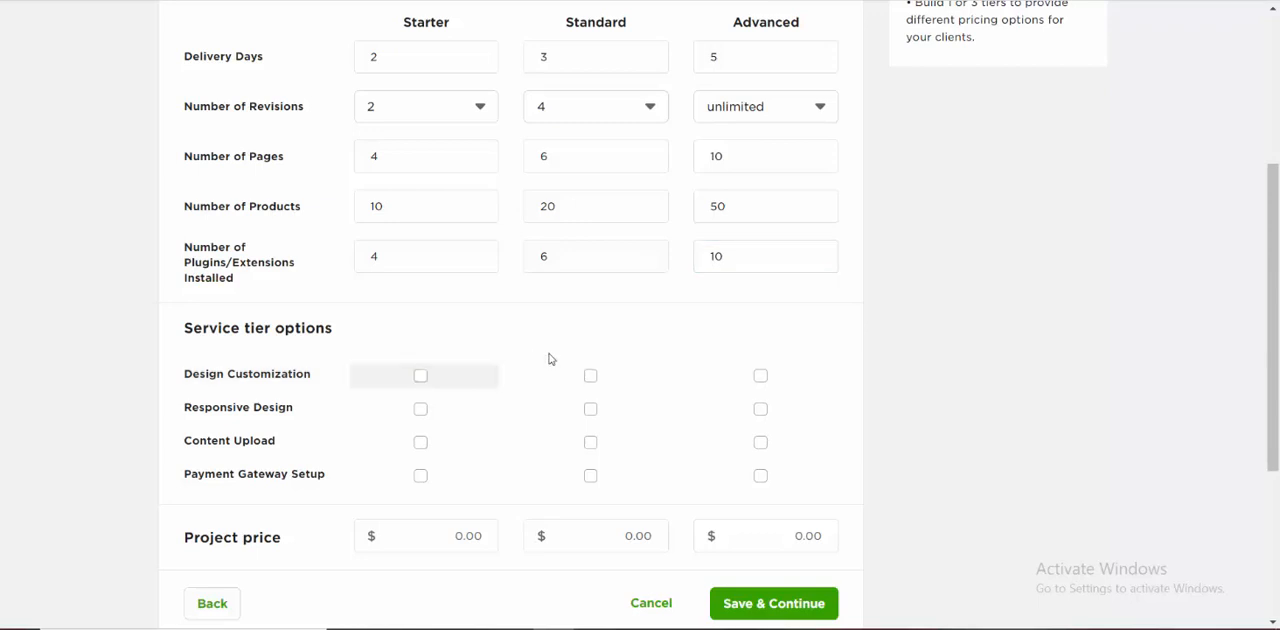
{"action": "left_click", "coordinate": [590, 377]}
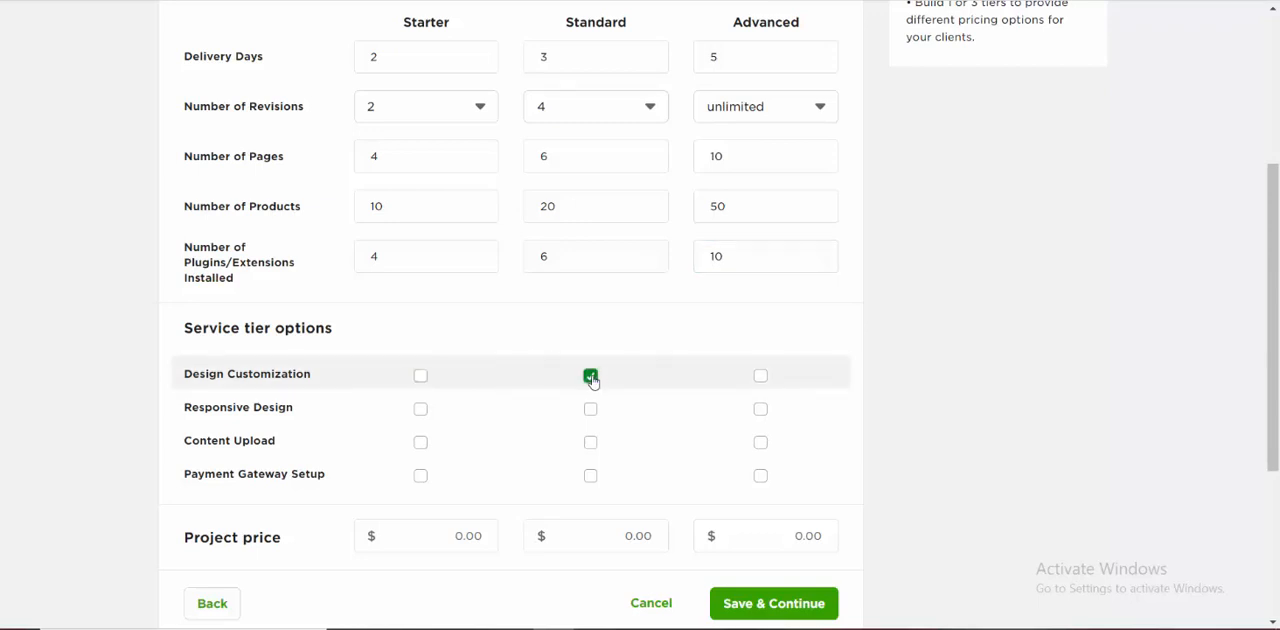
{"action": "left_click", "coordinate": [760, 377]}
{"action": "left_click", "coordinate": [420, 410]}
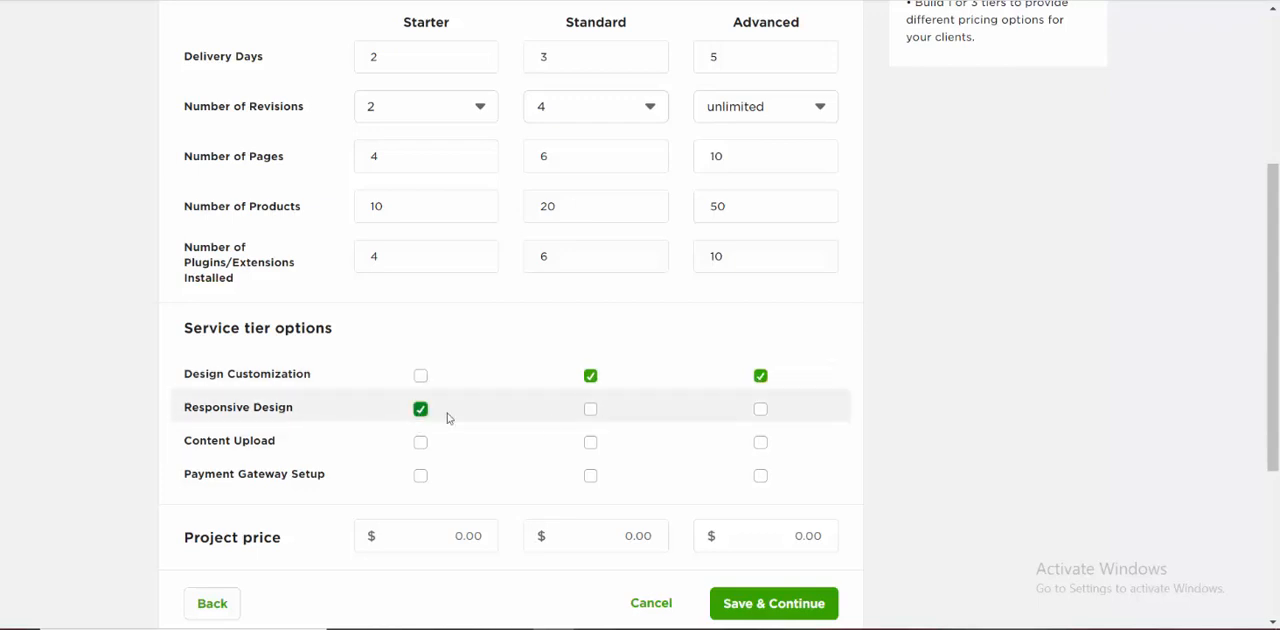
{"action": "left_click", "coordinate": [591, 410]}
{"action": "left_click", "coordinate": [761, 410]}
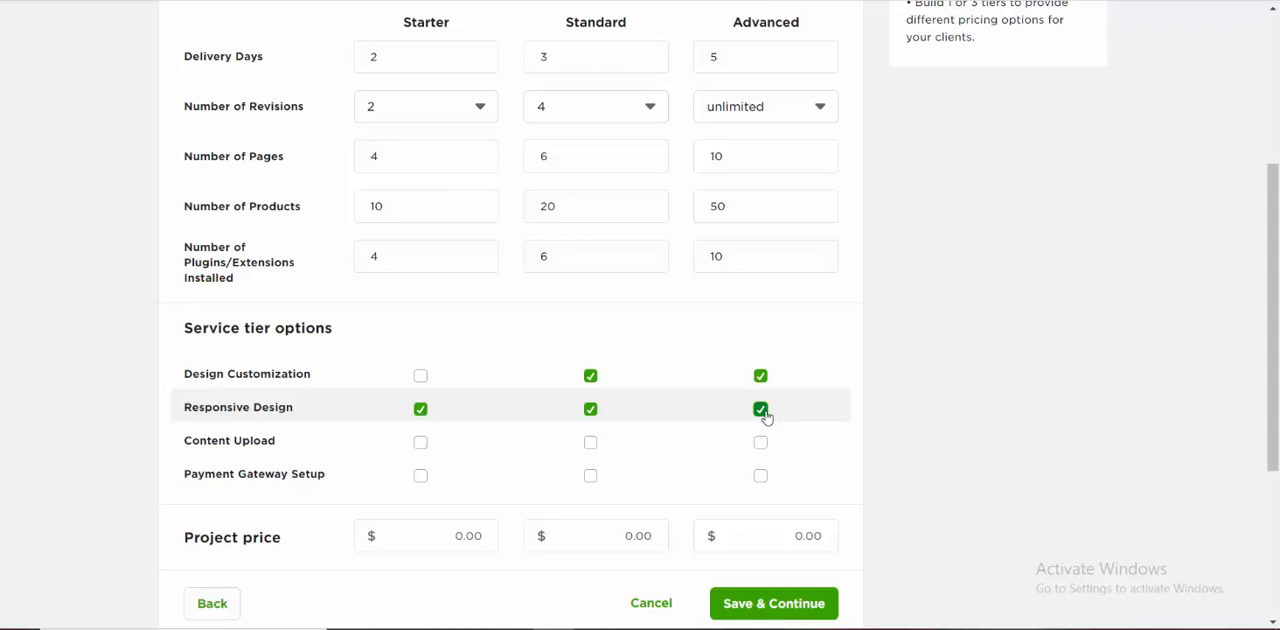
Include Content Upload and Payment Gateway Setup in the Standard and Advanced tiers only
{"action": "left_click", "coordinate": [420, 443]}
{"action": "left_click", "coordinate": [591, 443]}
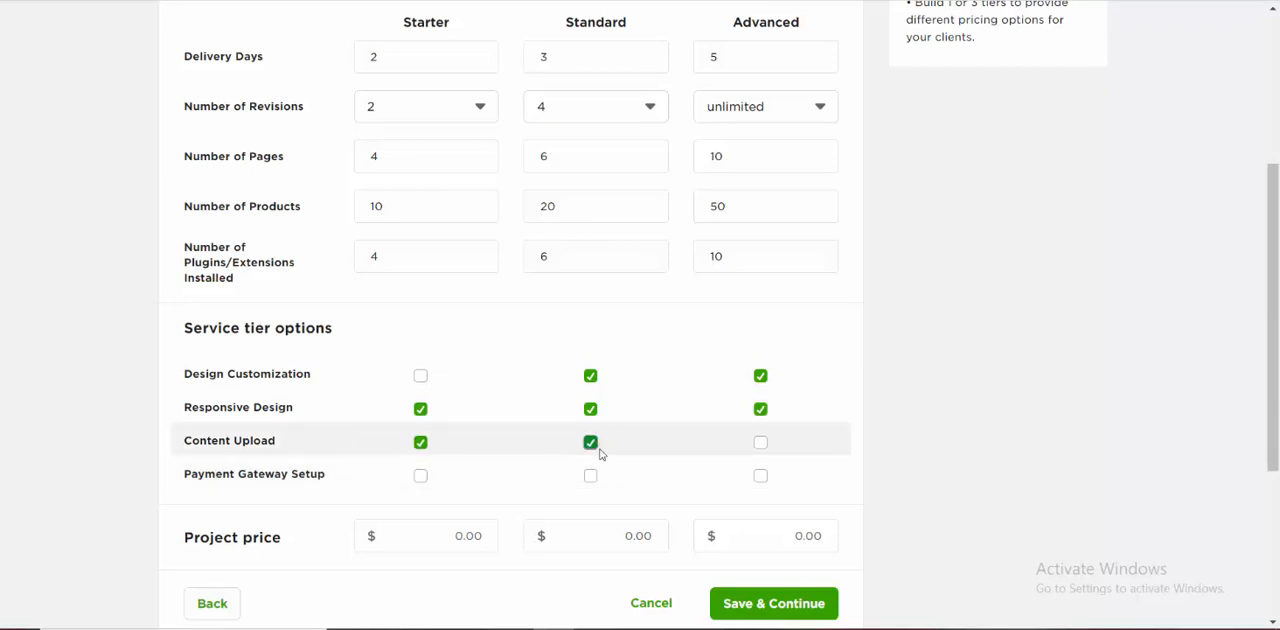
{"action": "left_click", "coordinate": [757, 445]}
{"action": "left_click", "coordinate": [589, 478]}
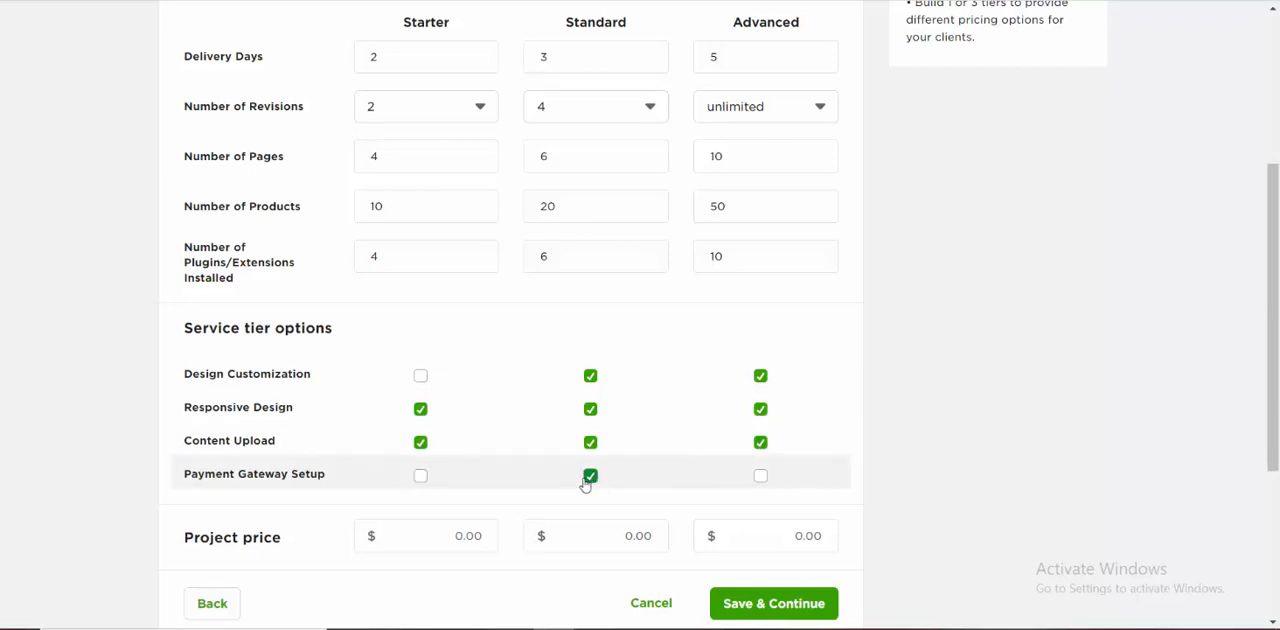
{"action": "left_click", "coordinate": [760, 478]}
{"action": "scroll", "coordinate": [700, 420], "scroll_direction": "down", "scroll_amount": 2}
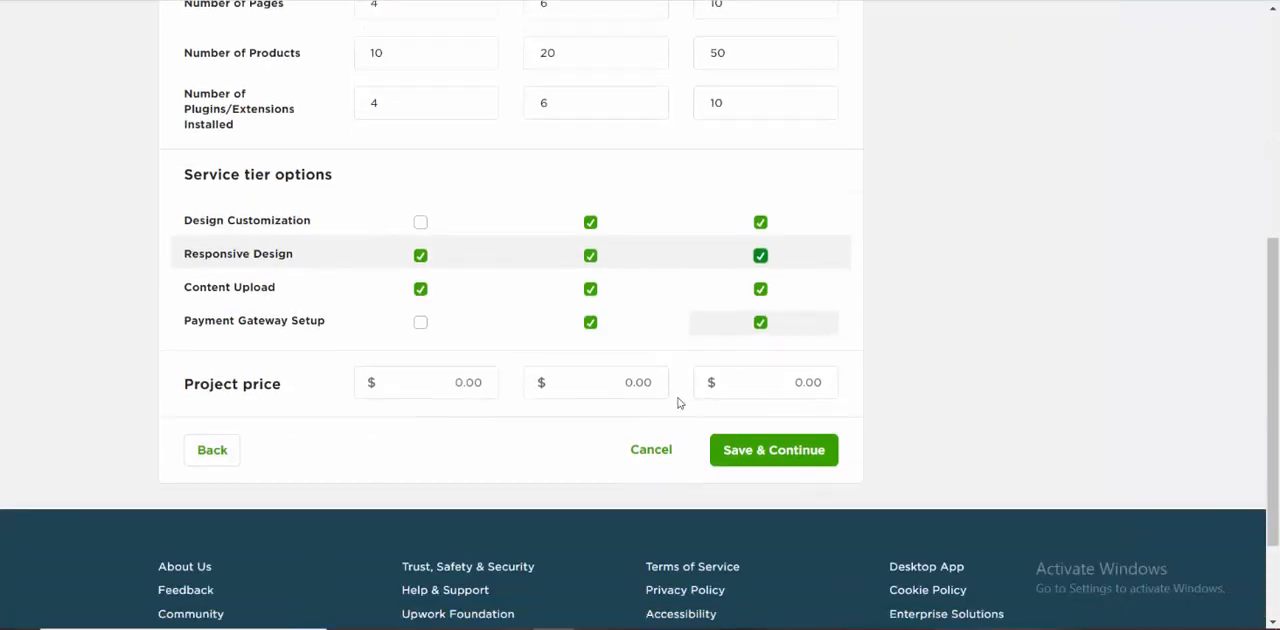
{"action": "left_click", "coordinate": [420, 288]}
Set the project price of the Starter tier to $30
{"action": "scroll", "coordinate": [513, 319], "scroll_direction": "down", "scroll_amount": 1}
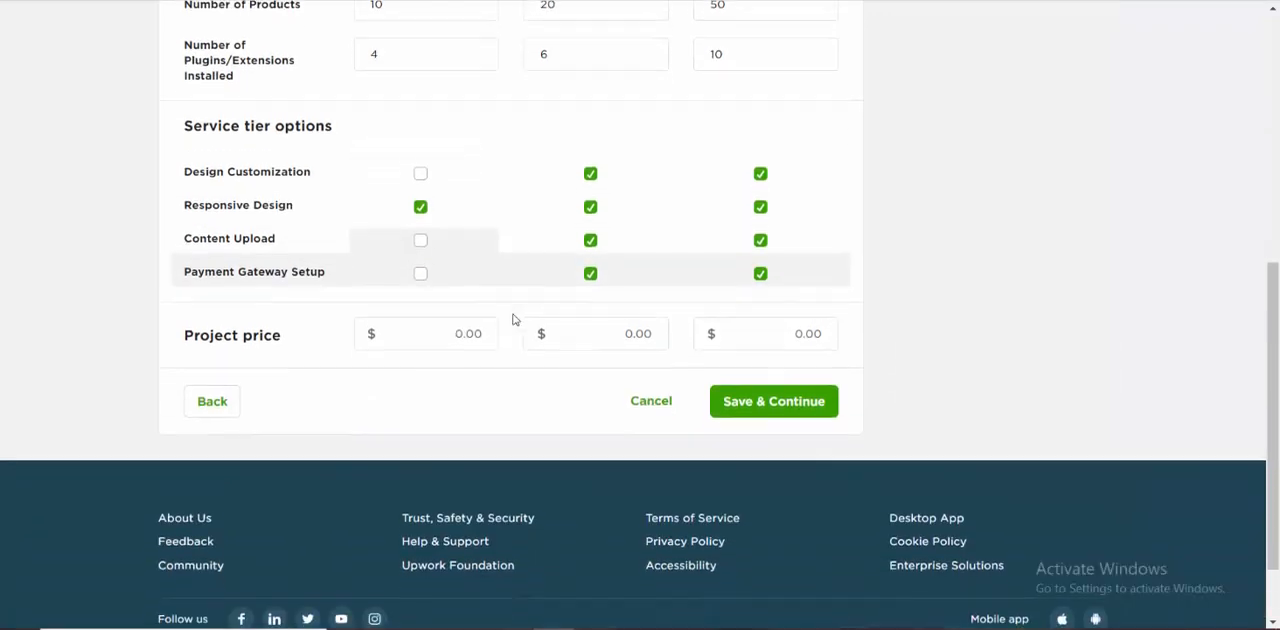
{"action": "left_click", "coordinate": [436, 332]}
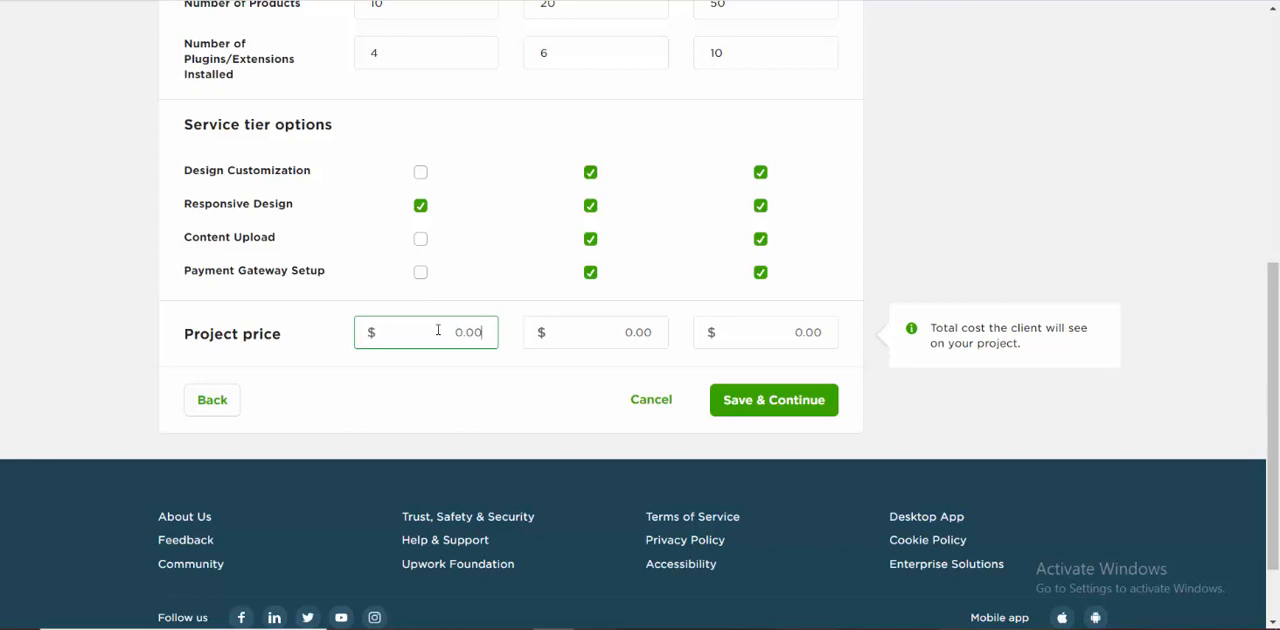
{"action": "key", "text": "BackSpace"}
{"action": "key", "text": "BackSpace"}
{"action": "key", "text": "BackSpace"}
{"action": "key", "text": "BackSpace"}
{"action": "type", "text": "30"}
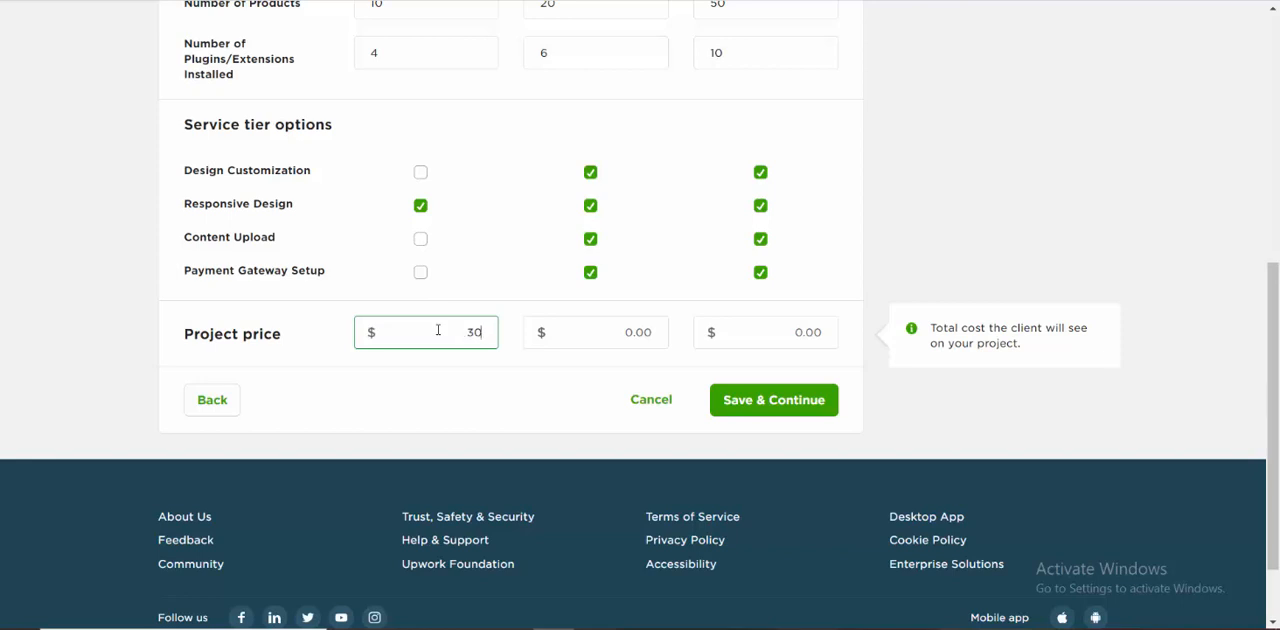
Set the project price of the Standard tier to $60
{"action": "left_click", "coordinate": [637, 332]}
{"action": "key", "text": "BackSpace"}
{"action": "key", "text": "BackSpace"}
{"action": "key", "text": "BackSpace"}
{"action": "key", "text": "BackSpace"}
{"action": "type", "text": "60"}
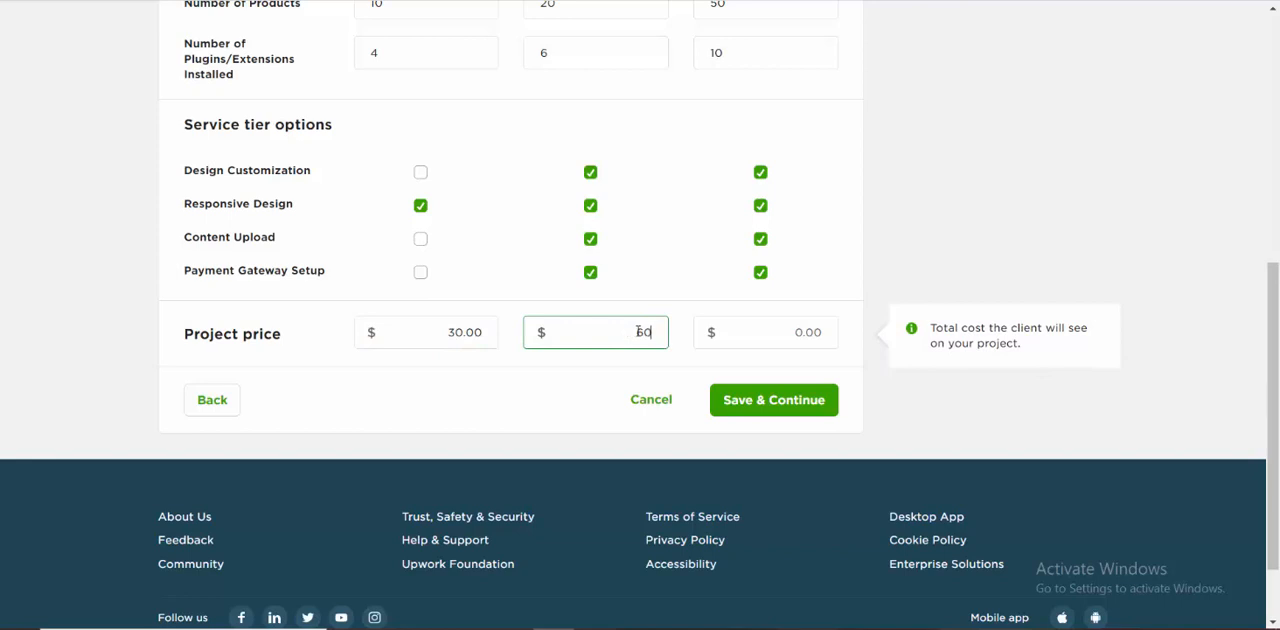
Set the project price of the Advanced tier to $100, and save the pricing to continue to the gallery
{"action": "left_click", "coordinate": [747, 327]}
{"action": "key", "text": "BackSpace"}
{"action": "key", "text": "BackSpace"}
{"action": "key", "text": "BackSpace"}
{"action": "key", "text": "BackSpace"}
{"action": "type", "text": "1"}
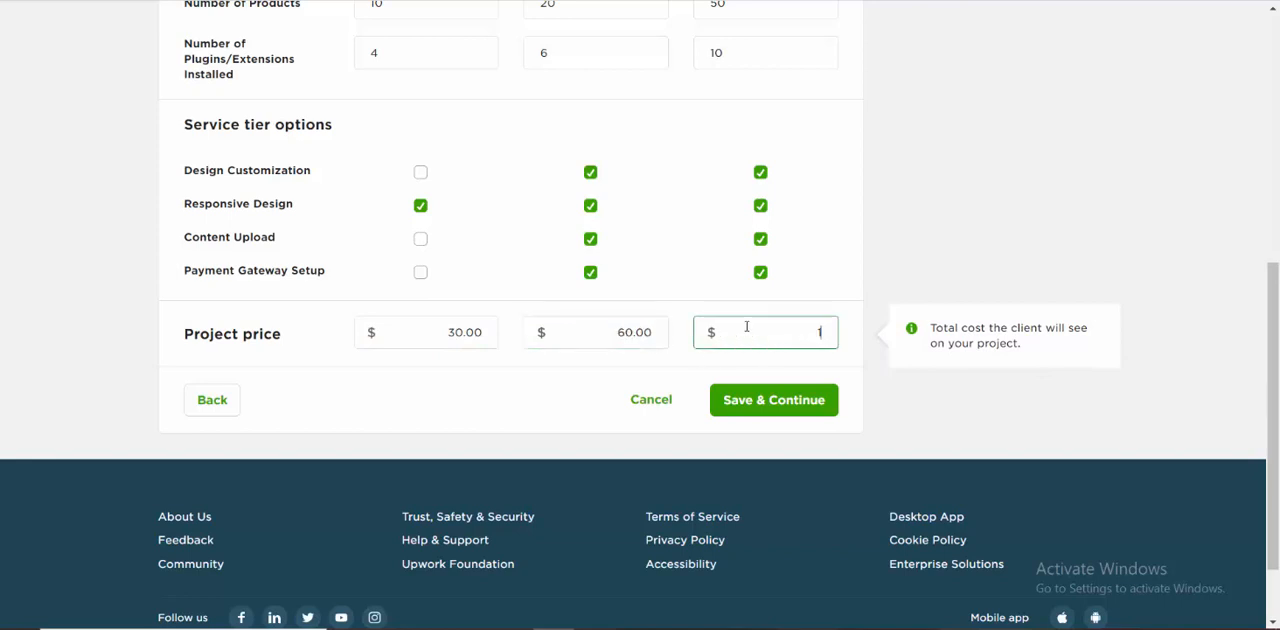
{"action": "type", "text": "00"}
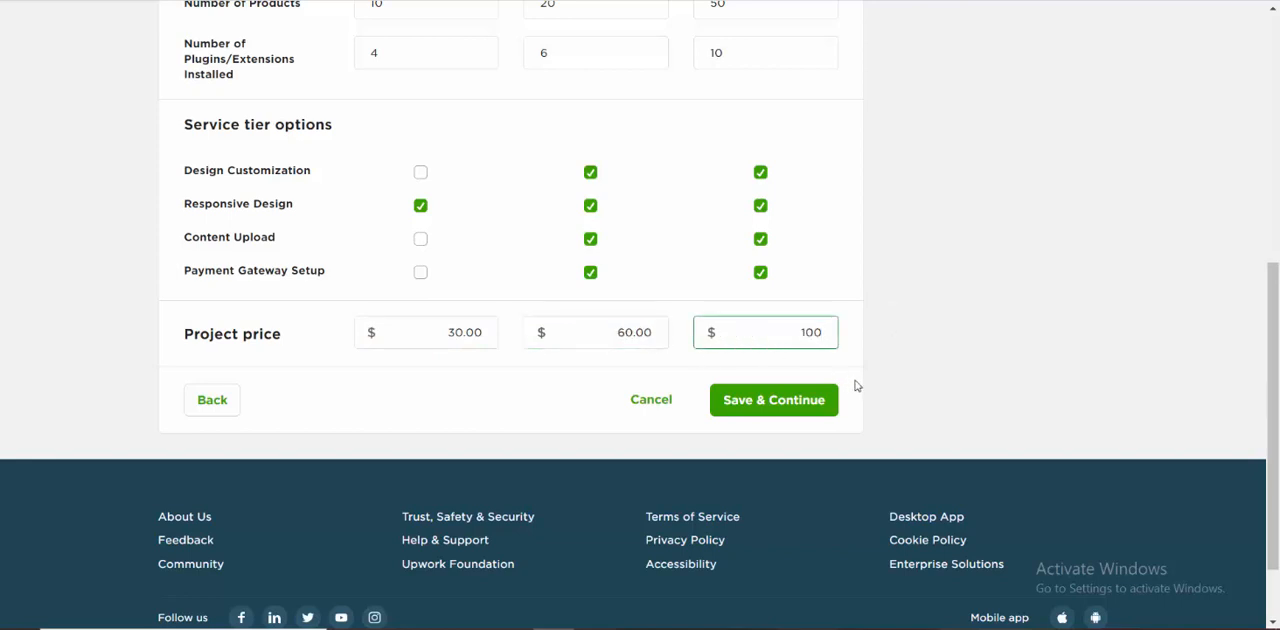
{"action": "scroll", "coordinate": [900, 235], "scroll_direction": "up", "scroll_amount": 1}
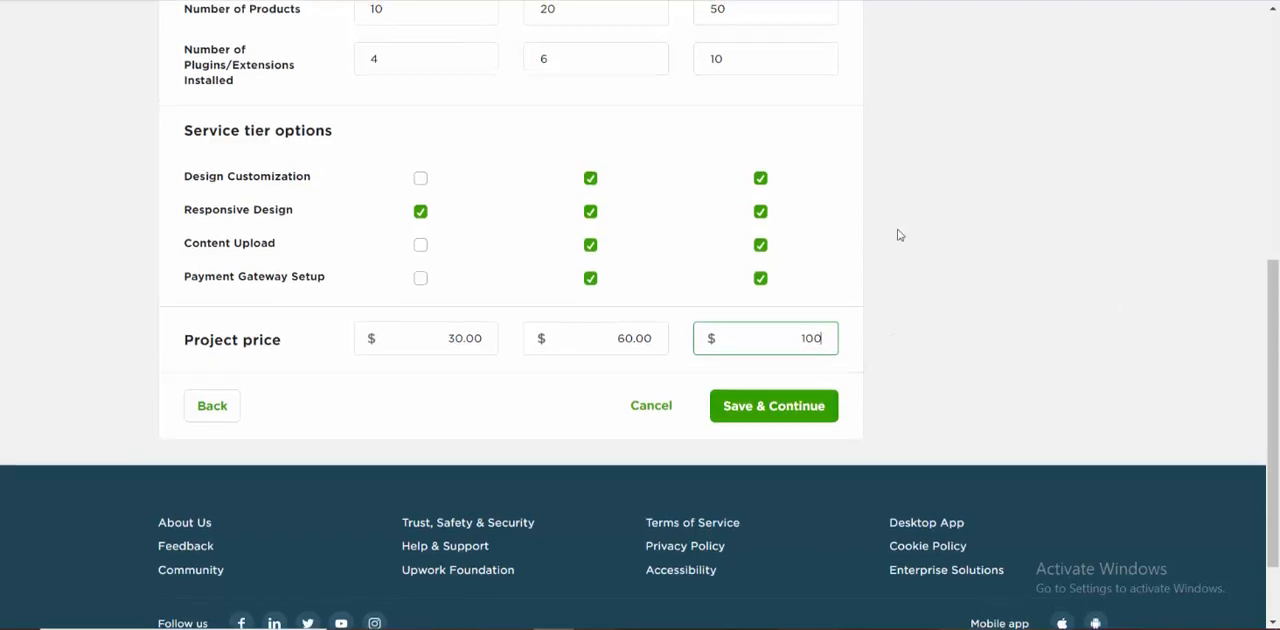
{"action": "scroll", "coordinate": [900, 235], "scroll_direction": "up", "scroll_amount": 5}
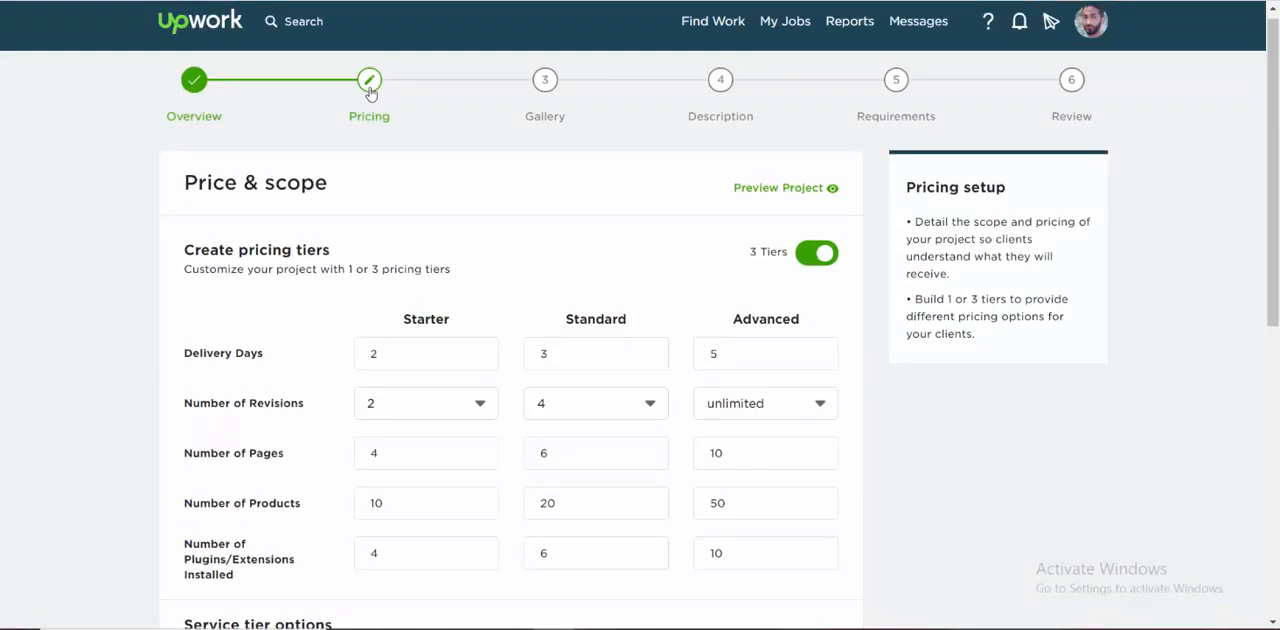
{"action": "scroll", "coordinate": [386, 180], "scroll_direction": "down", "scroll_amount": 6}
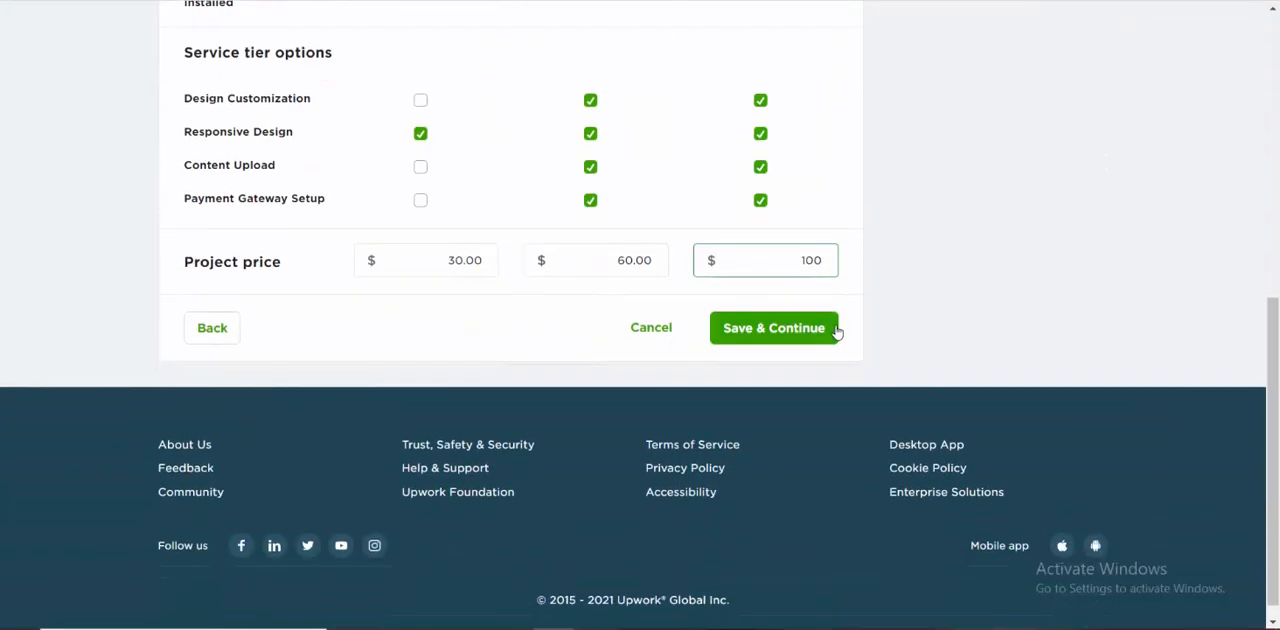
{"action": "left_click", "coordinate": [798, 331]}
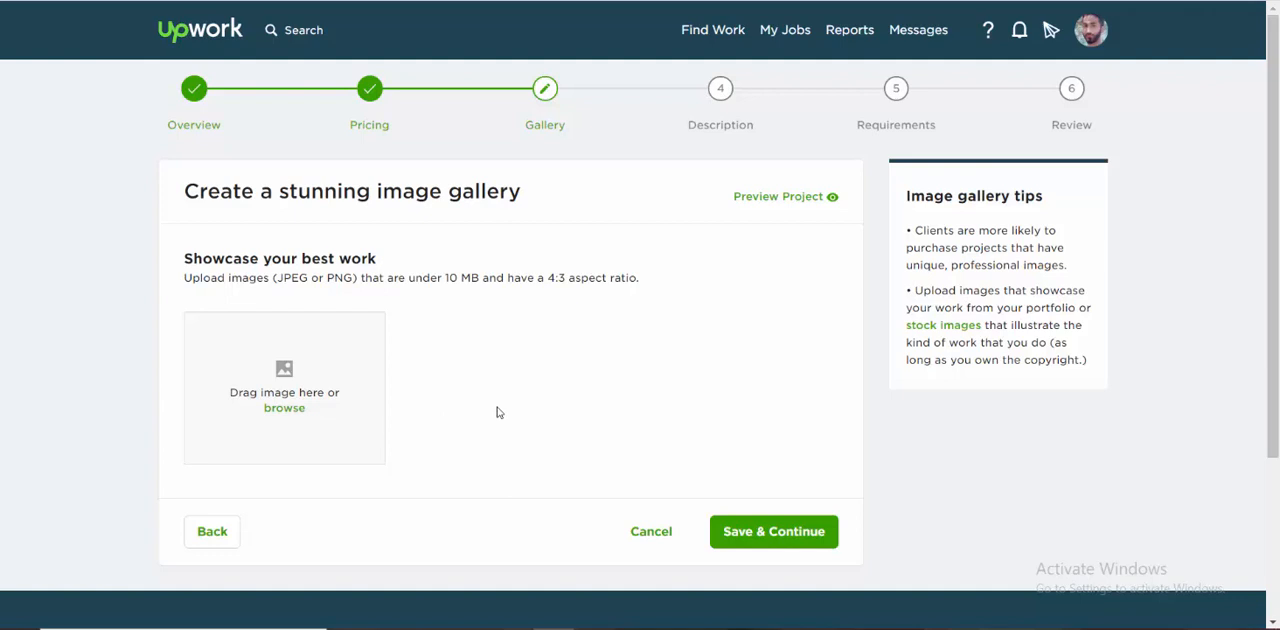
Upload the PNG "SHOPIFY PRINT ON DEMAND STORE" from Downloads to the gallery, and save to continue to the description
{"action": "left_click", "coordinate": [284, 408]}
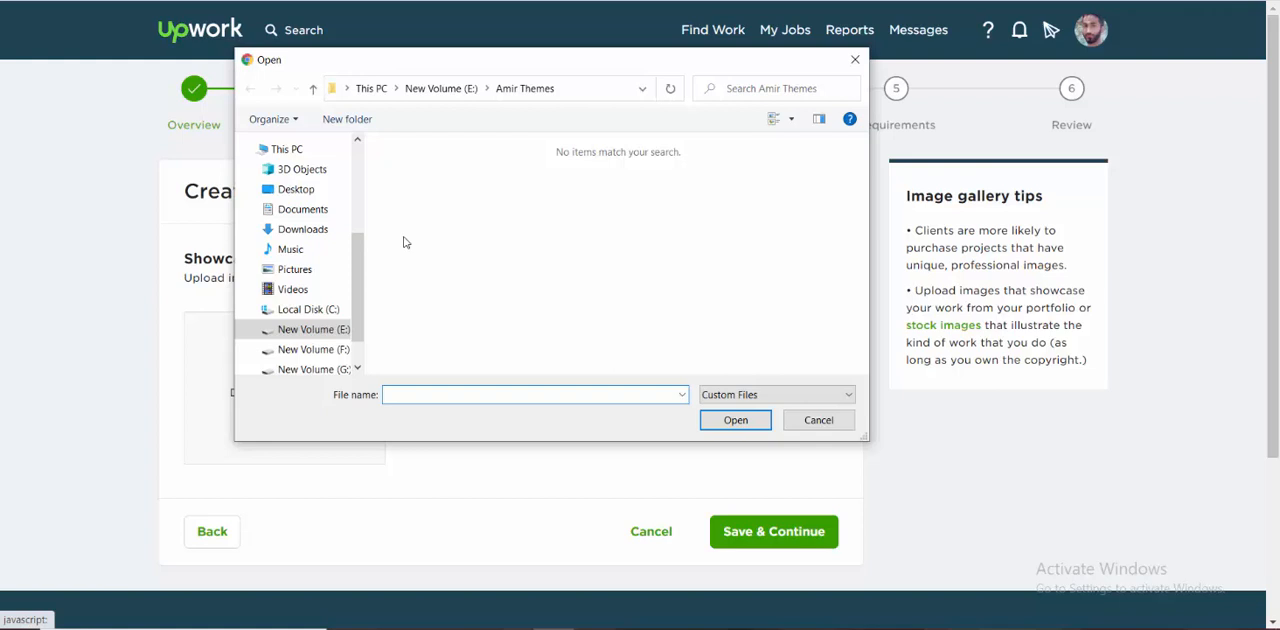
{"action": "left_click", "coordinate": [300, 236]}
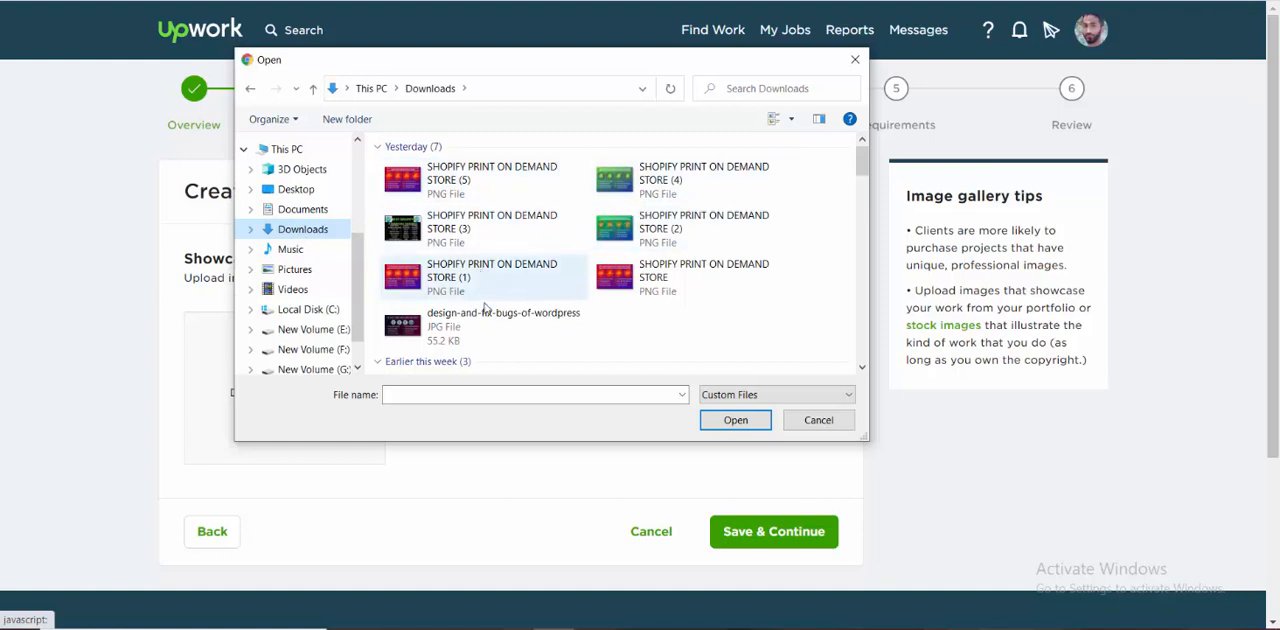
{"action": "double_click", "coordinate": [683, 288]}
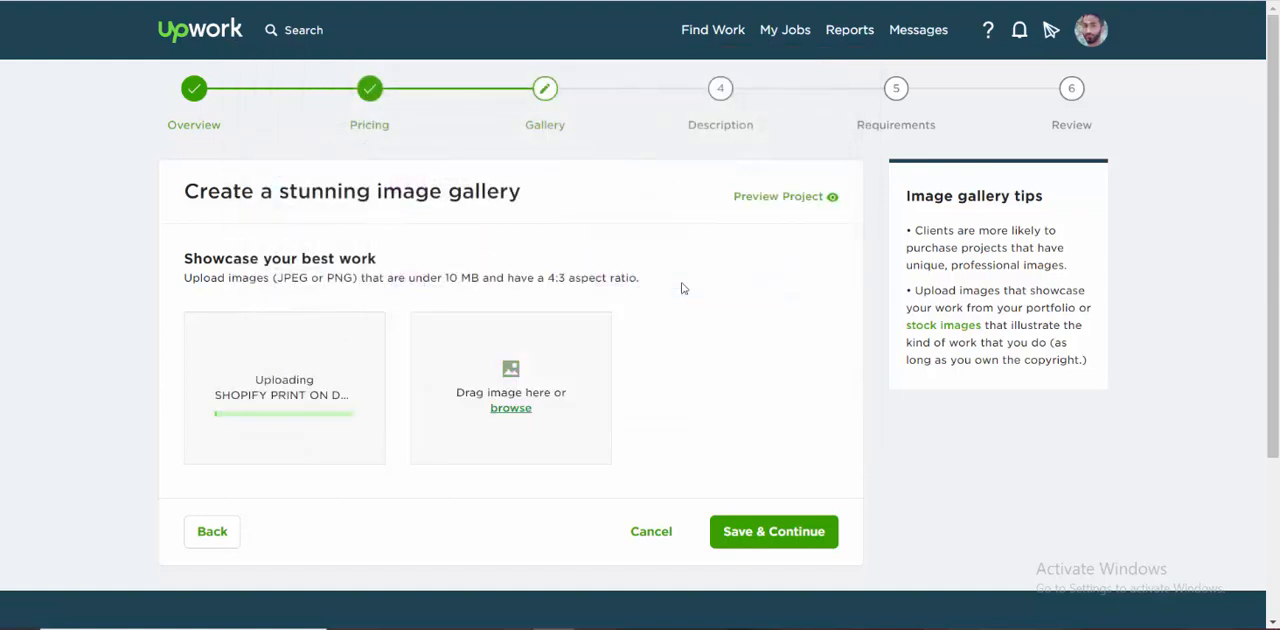
{"action": "scroll", "coordinate": [683, 288], "scroll_direction": "down", "scroll_amount": 1}
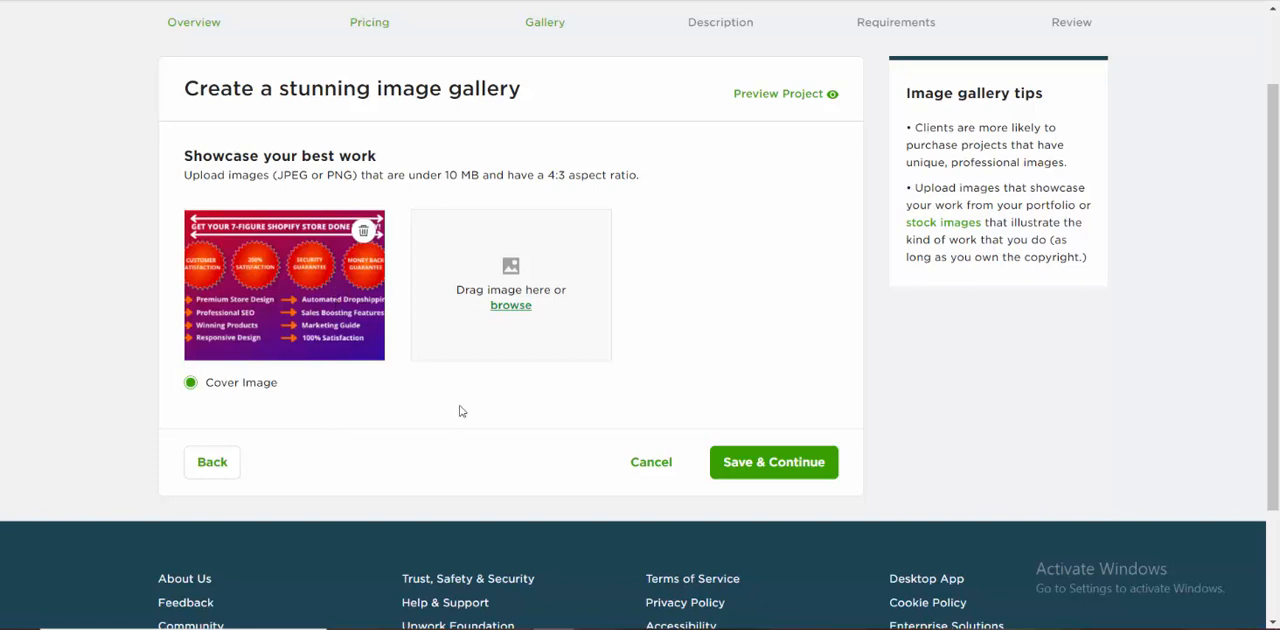
{"action": "scroll", "coordinate": [461, 411], "scroll_direction": "down", "scroll_amount": 1}
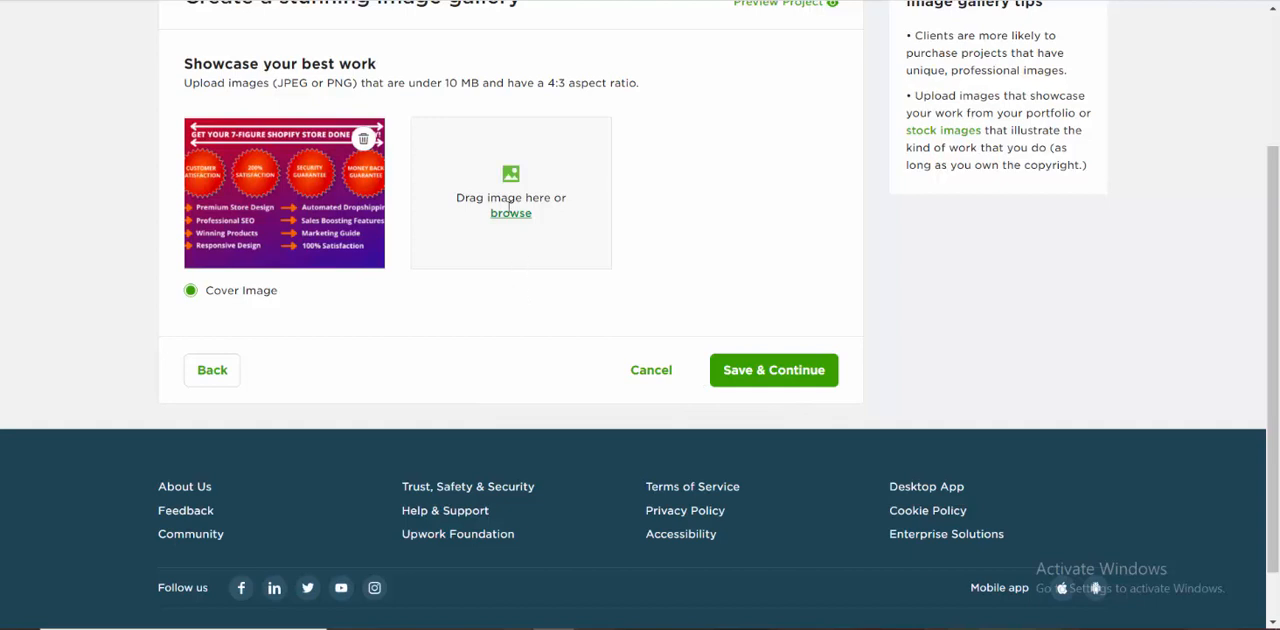
{"action": "left_click", "coordinate": [785, 372]}
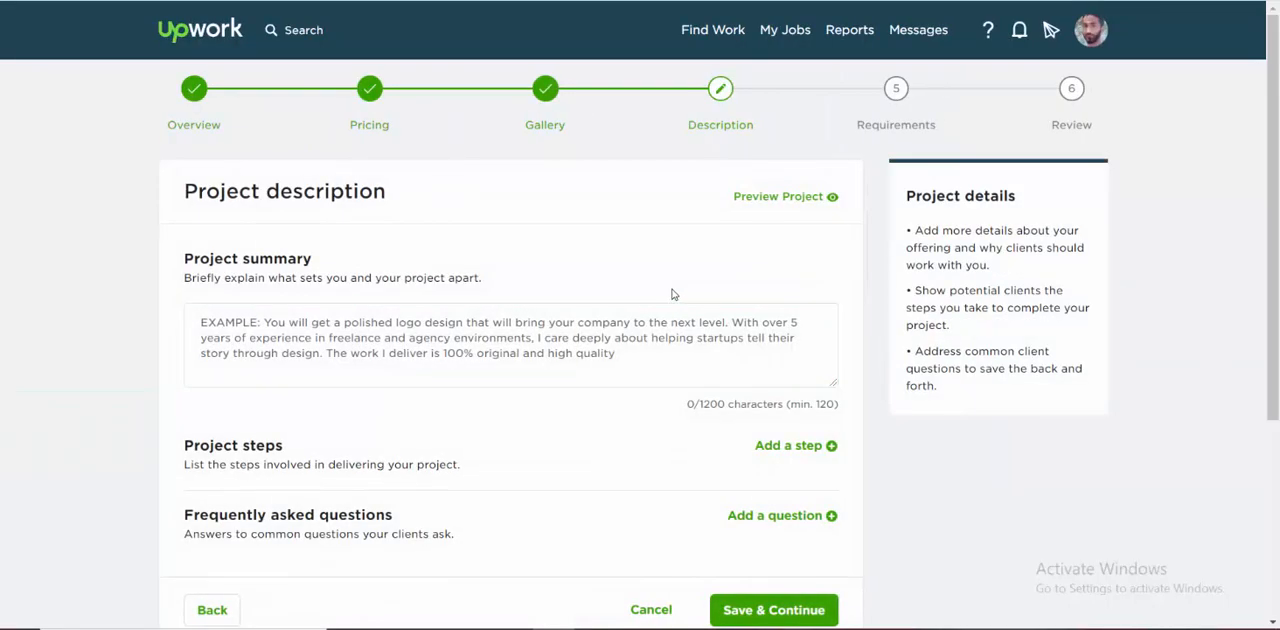
Paste the prepared pitch starting with "Get a Money-Making Shopify Dropshipping Store Built For You!" as the project summary
{"action": "left_click", "coordinate": [335, 323]}
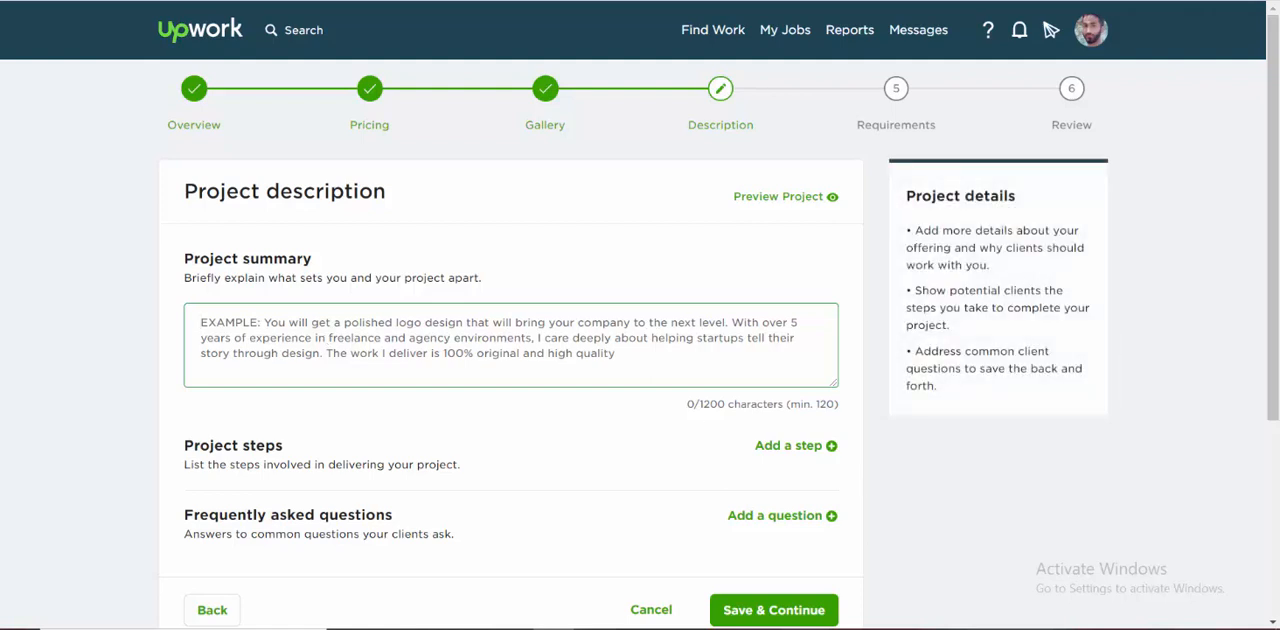
{"action": "left_click", "coordinate": [574, 629]}
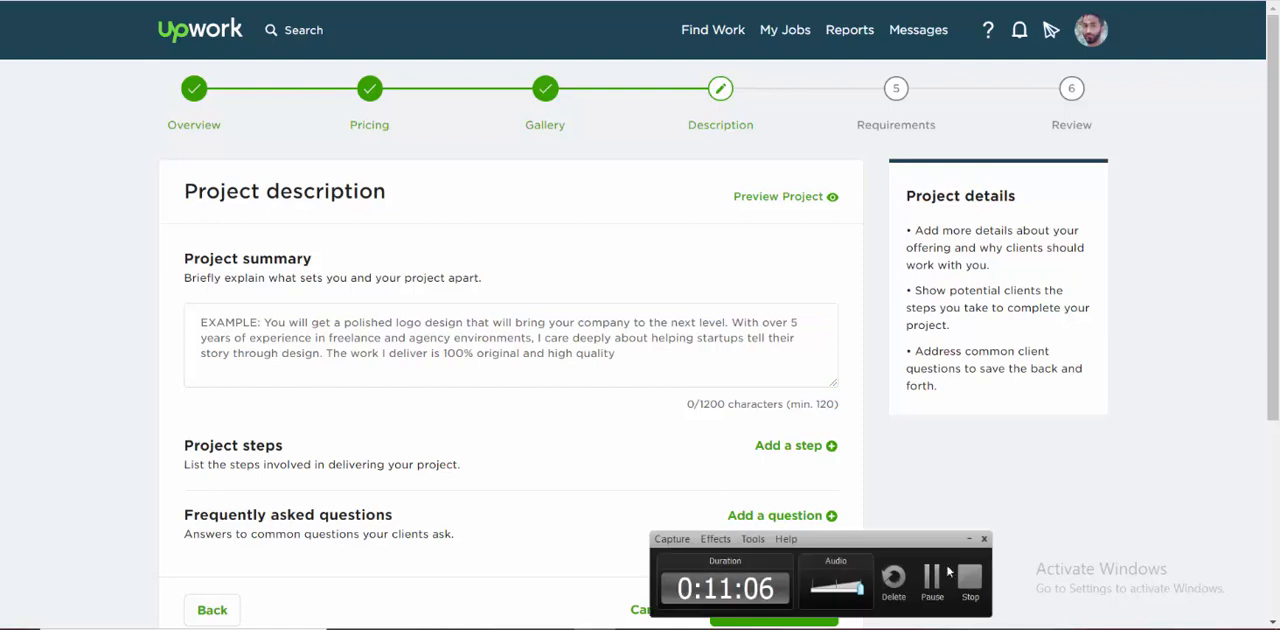
{"action": "left_click", "coordinate": [931, 588]}
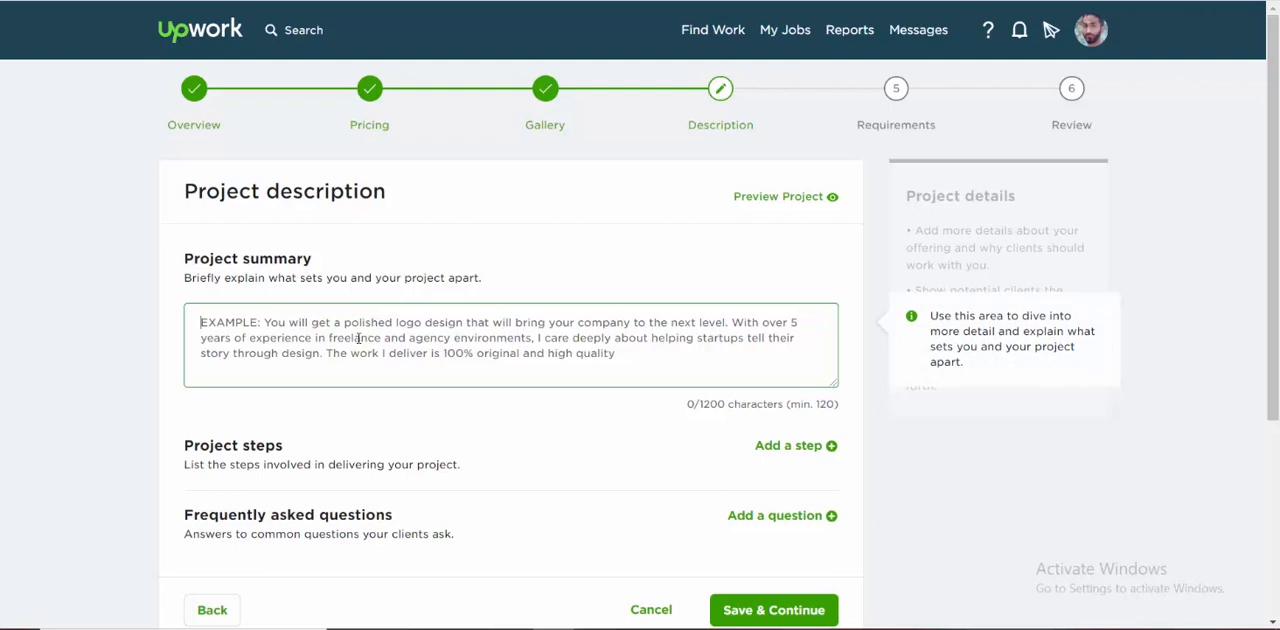
{"action": "key", "text": "ctrl+v"}
{"action": "scroll", "coordinate": [437, 337], "scroll_direction": "up", "scroll_amount": 5}
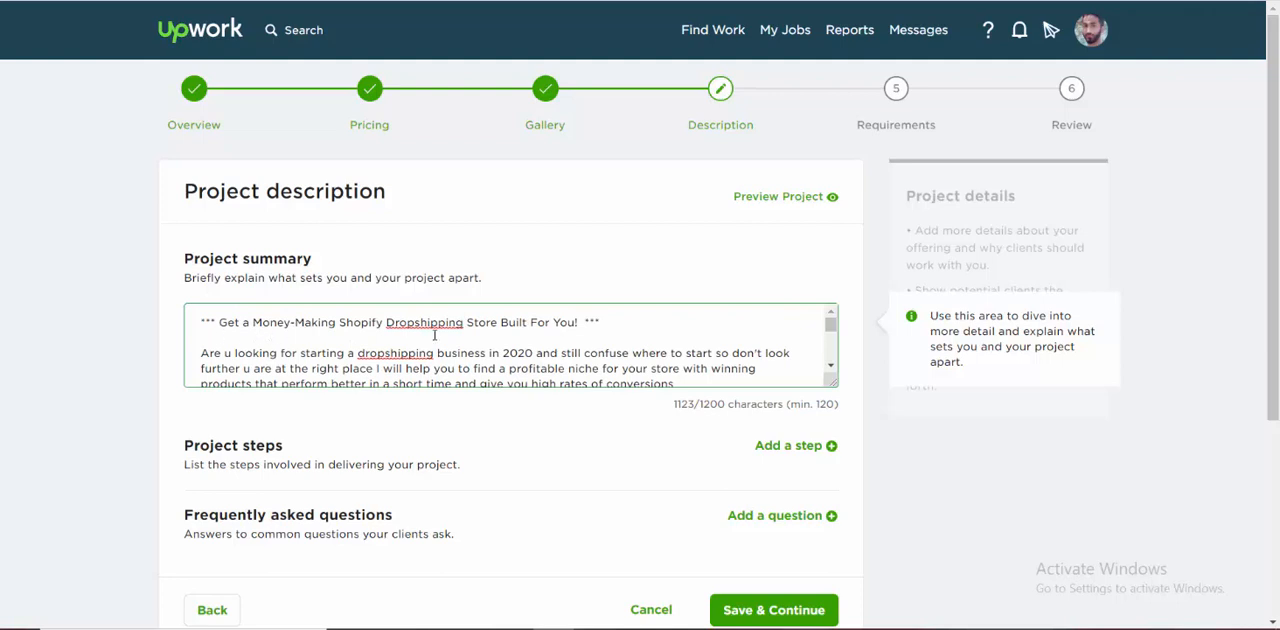
Review the pasted project summary and remove the blank lines between "LOGIN DETAILS:" and "Login:"
{"action": "scroll", "coordinate": [434, 335], "scroll_direction": "down", "scroll_amount": 1}
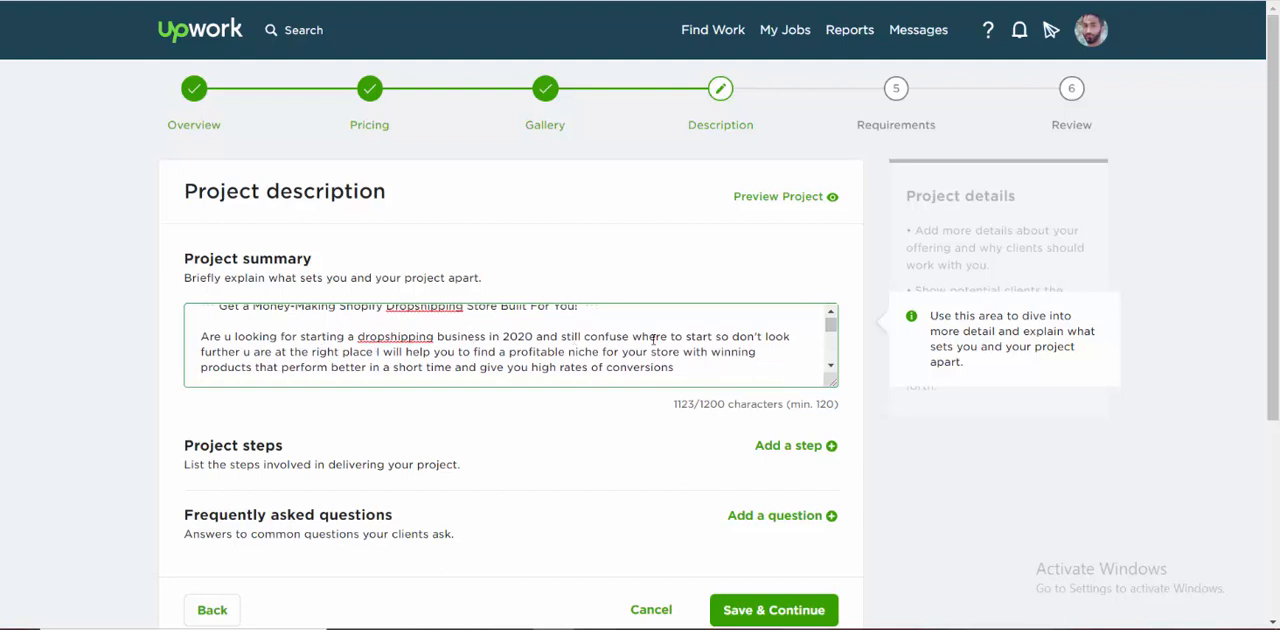
{"action": "scroll", "coordinate": [635, 360], "scroll_direction": "down", "scroll_amount": 1}
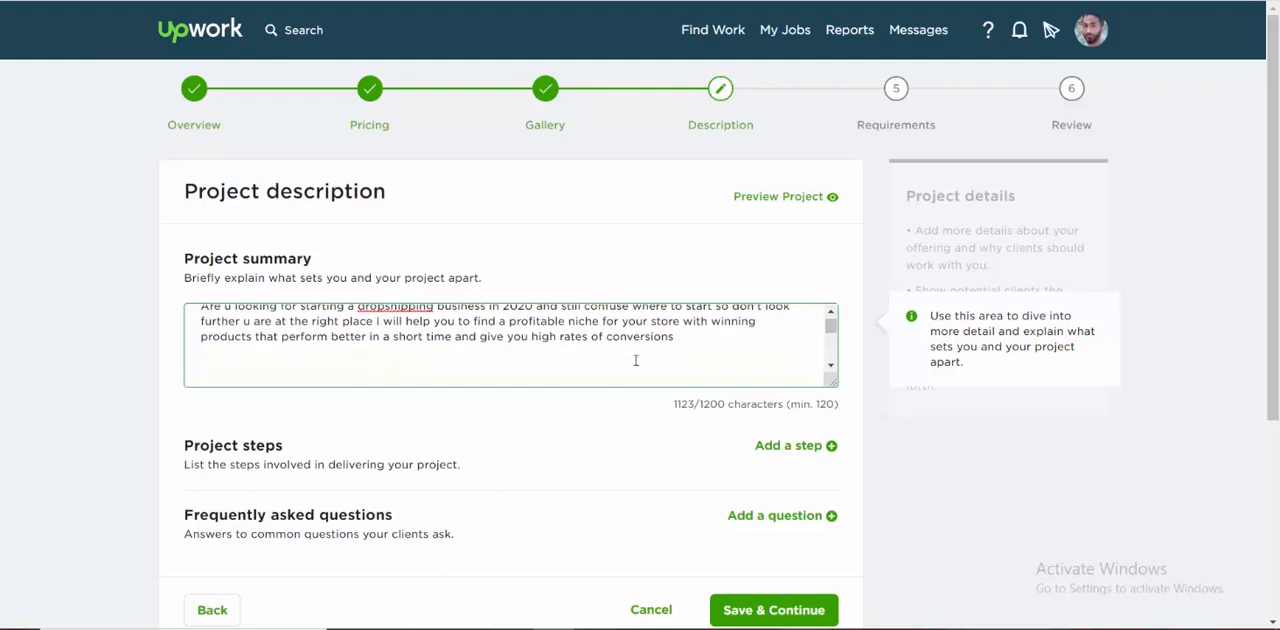
{"action": "scroll", "coordinate": [635, 362], "scroll_direction": "down", "scroll_amount": 3}
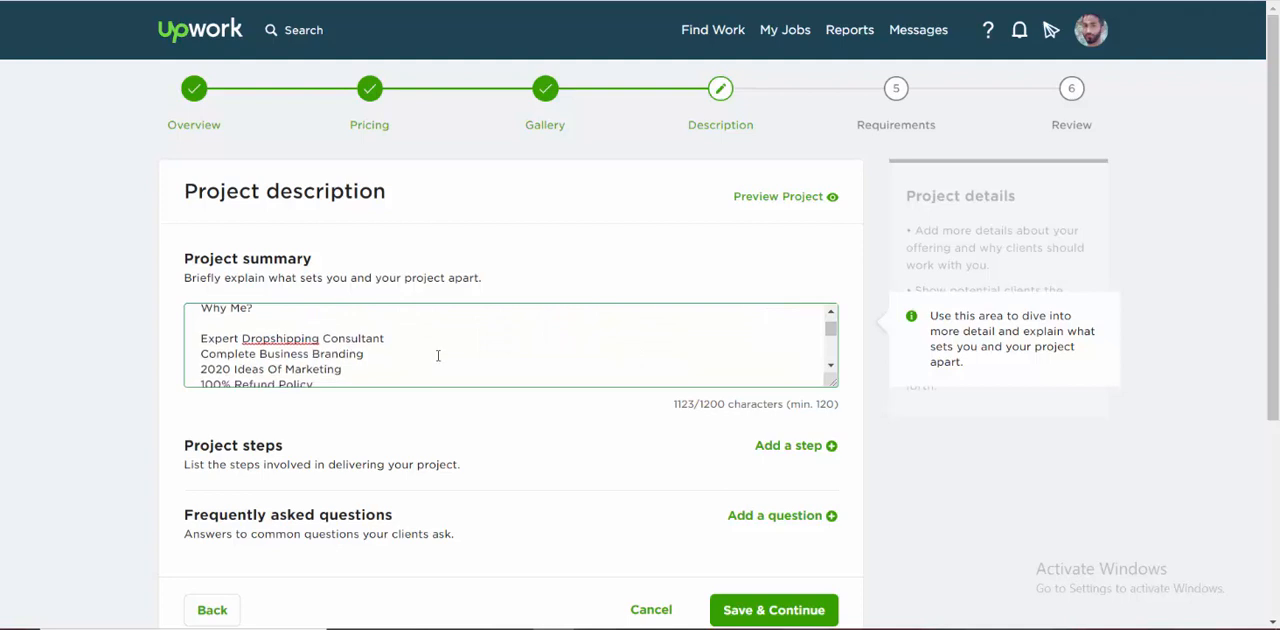
{"action": "scroll", "coordinate": [438, 355], "scroll_direction": "down", "scroll_amount": 5}
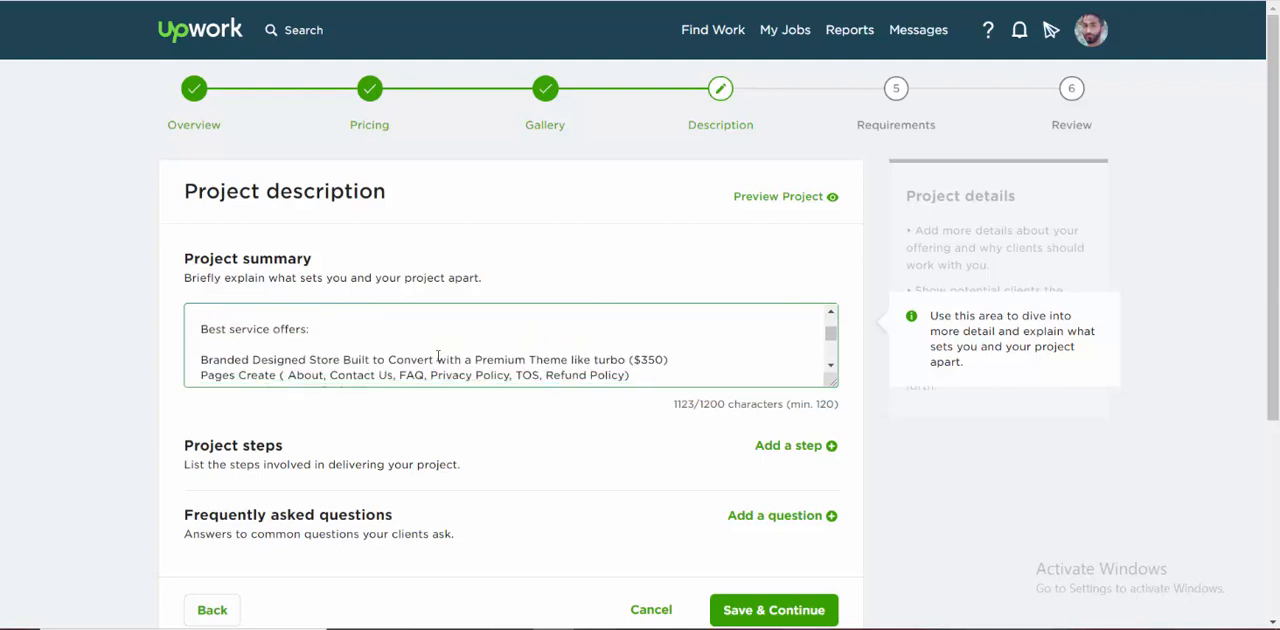
{"action": "scroll", "coordinate": [438, 356], "scroll_direction": "down", "scroll_amount": 1}
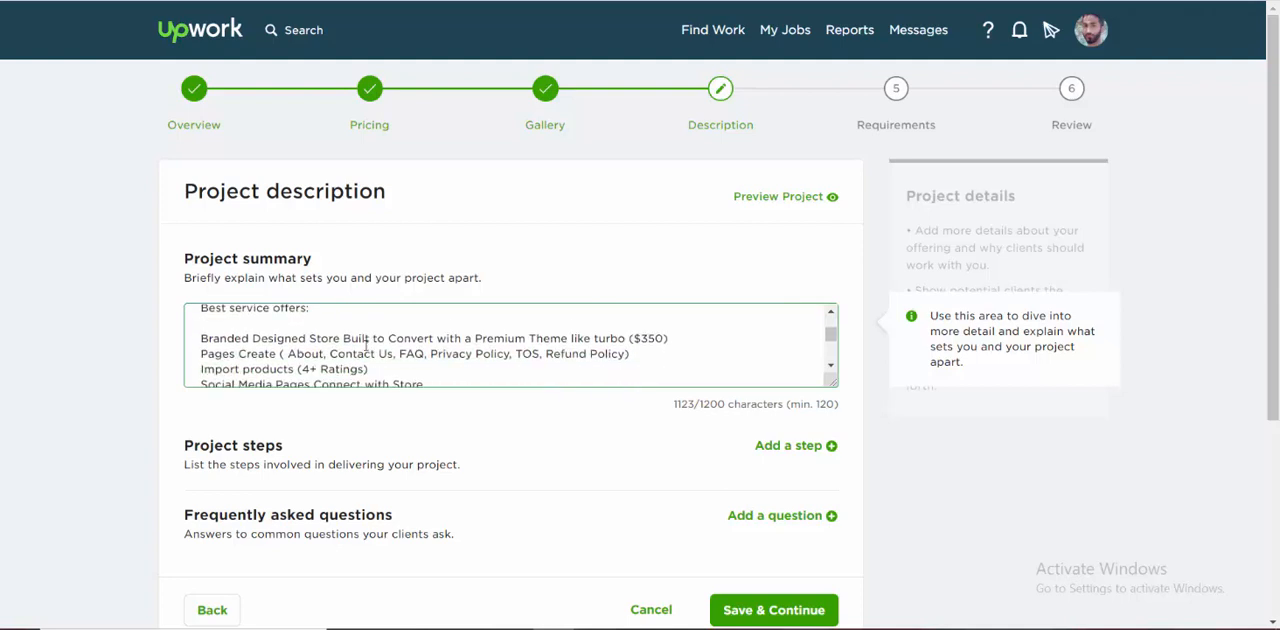
{"action": "scroll", "coordinate": [366, 345], "scroll_direction": "down", "scroll_amount": 5}
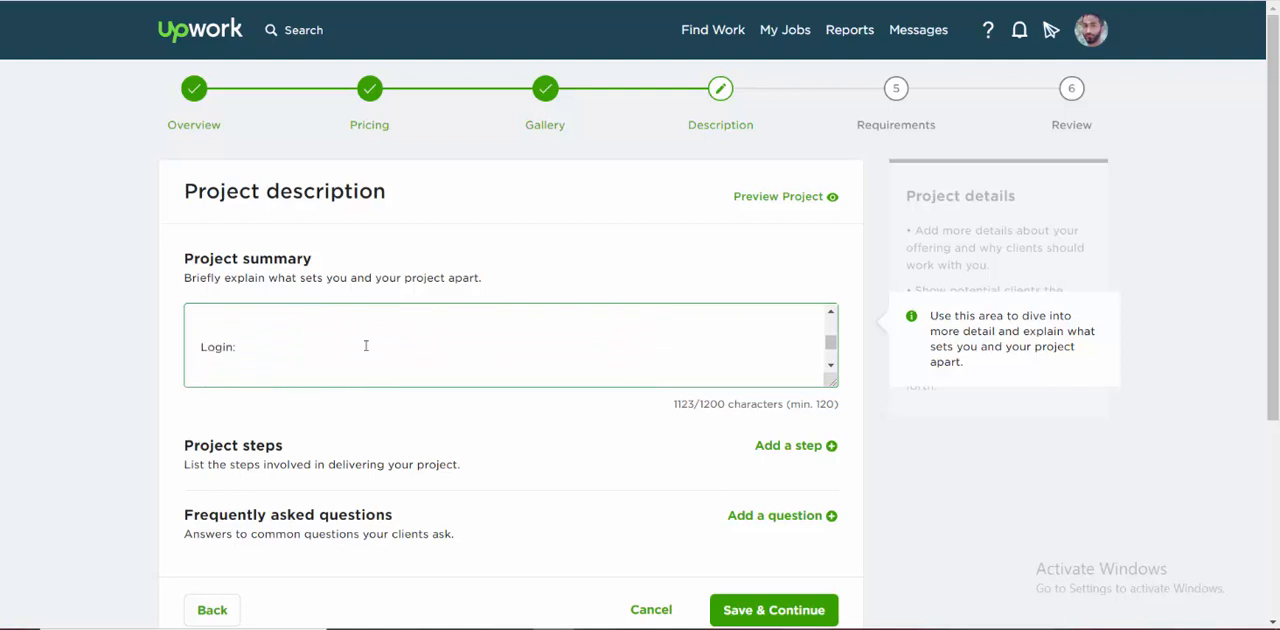
{"action": "scroll", "coordinate": [366, 345], "scroll_direction": "up", "scroll_amount": 1}
{"action": "left_click", "coordinate": [198, 358]}
{"action": "key", "text": "BackSpace"}
{"action": "key", "text": "BackSpace"}
{"action": "key", "text": "BackSpace"}
{"action": "scroll", "coordinate": [265, 375], "scroll_direction": "up", "scroll_amount": 3}
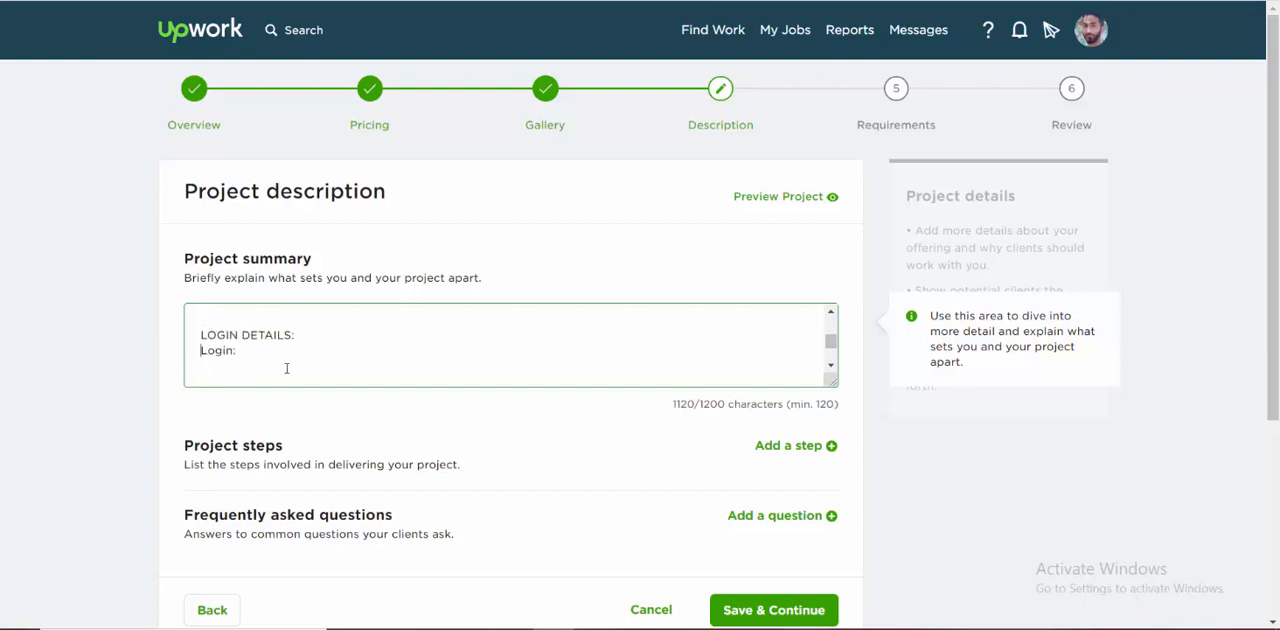
Remove the surplus blank lines between "Login:" and "Domain:" in the project summary
{"action": "scroll", "coordinate": [246, 372], "scroll_direction": "down", "scroll_amount": 2}
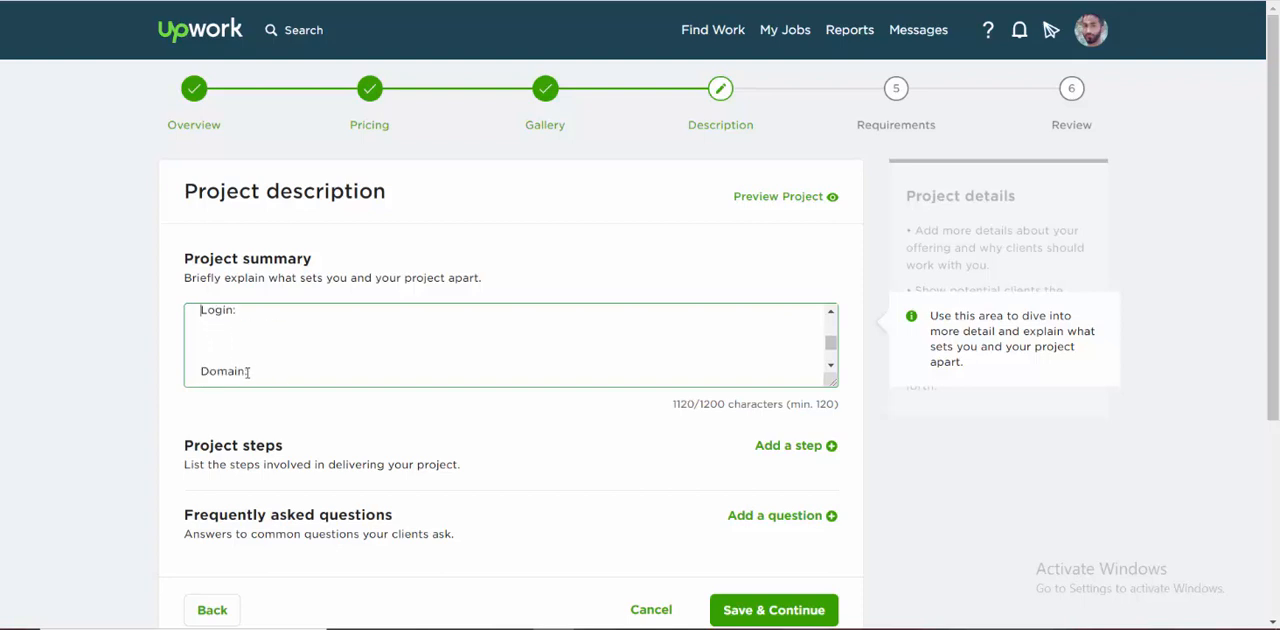
{"action": "left_click", "coordinate": [200, 361]}
{"action": "key", "text": "BackSpace"}
{"action": "key", "text": "BackSpace"}
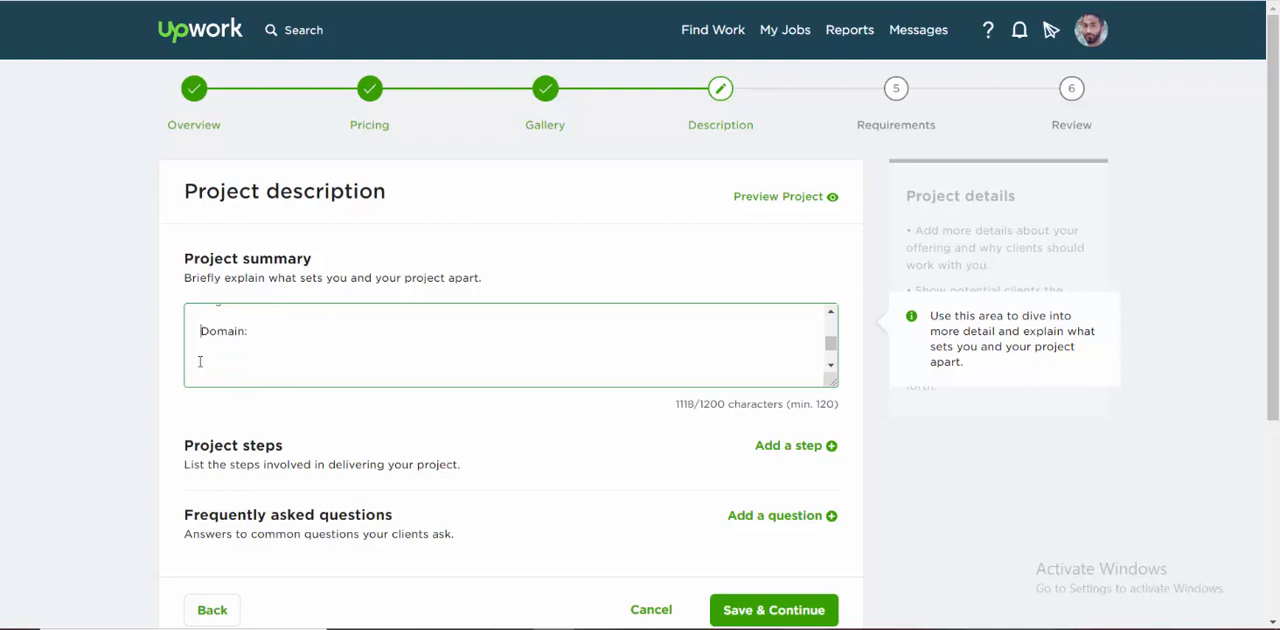
Close up the blank lines around "Mail:" and "Password:" in the project summary, keeping each label on its own line
{"action": "scroll", "coordinate": [200, 361], "scroll_direction": "down", "scroll_amount": 1}
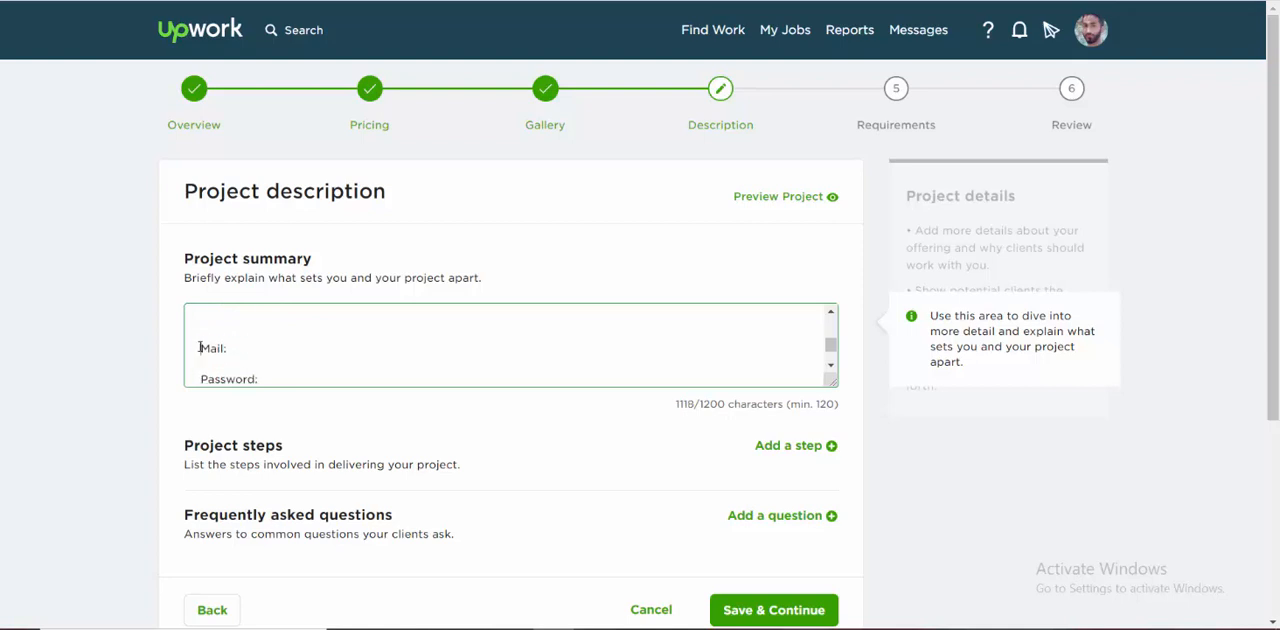
{"action": "left_click", "coordinate": [200, 347]}
{"action": "key", "text": "BackSpace"}
{"action": "key", "text": "BackSpace"}
{"action": "key", "text": "BackSpace"}
{"action": "scroll", "coordinate": [200, 347], "scroll_direction": "up", "scroll_amount": 1}
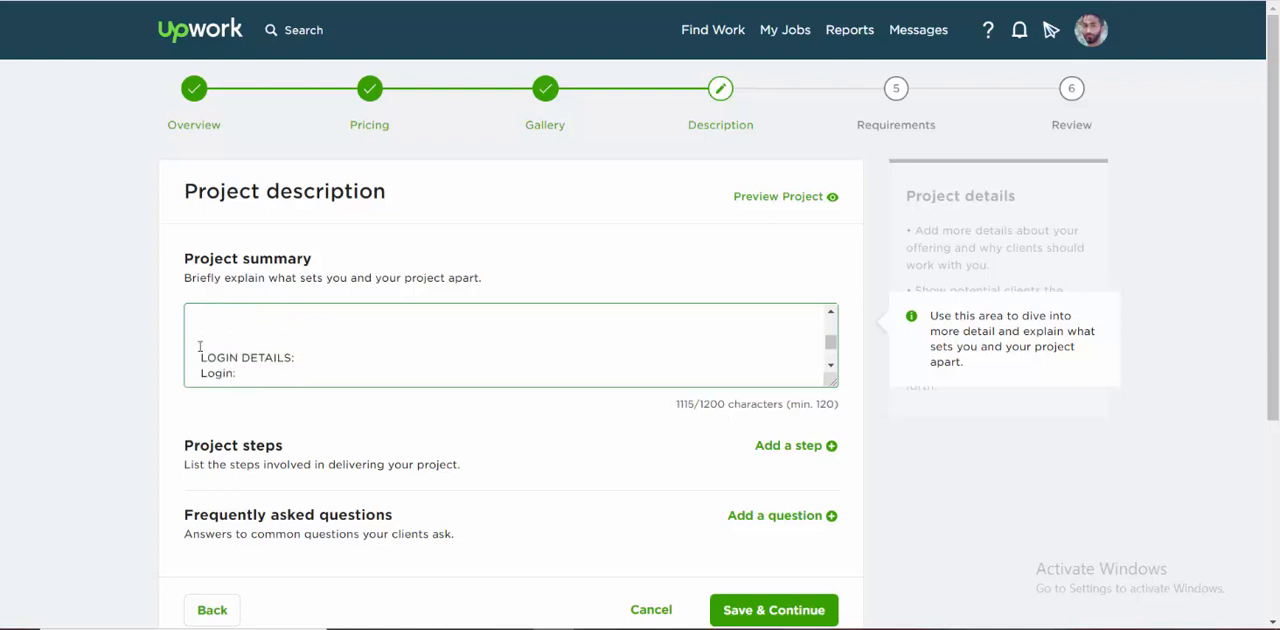
{"action": "scroll", "coordinate": [200, 347], "scroll_direction": "down", "scroll_amount": 1}
{"action": "left_click", "coordinate": [197, 358]}
{"action": "key", "text": "BackSpace"}
{"action": "key", "text": "BackSpace"}
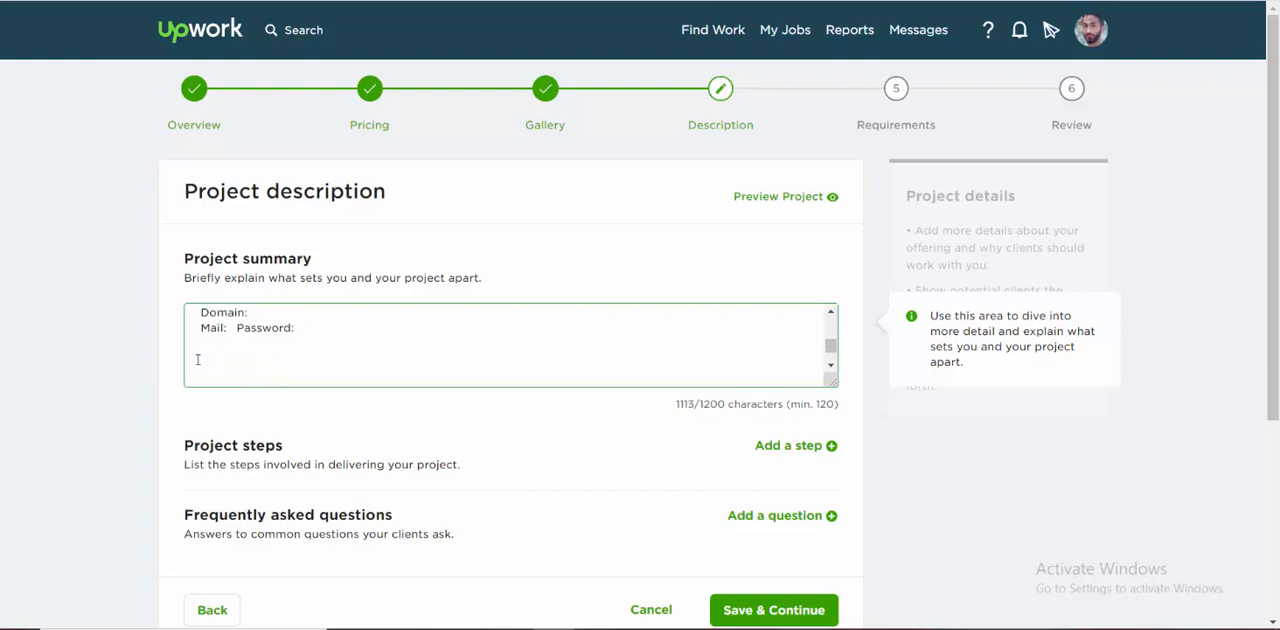
{"action": "key", "text": "Return"}
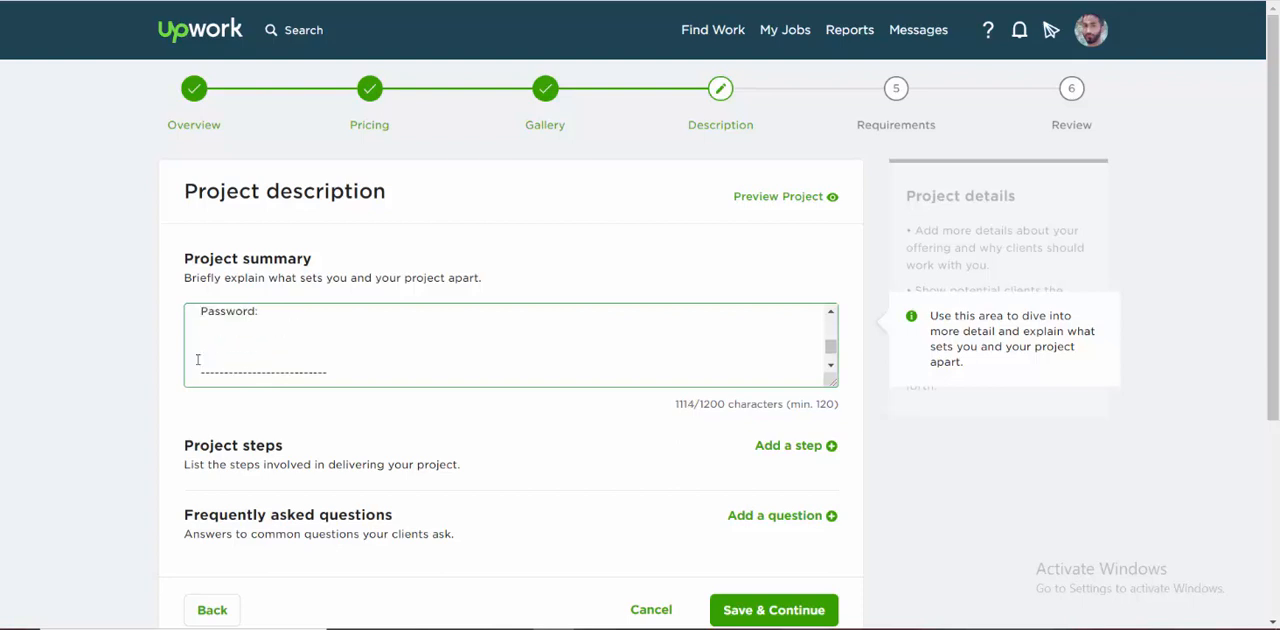
Add a "Niche:" line directly below "Password:" in the project summary
{"action": "left_click", "coordinate": [269, 315]}
{"action": "key", "text": "Return"}
{"action": "type", "text": "Niche:"}
{"action": "scroll", "coordinate": [269, 315], "scroll_direction": "up", "scroll_amount": 1}
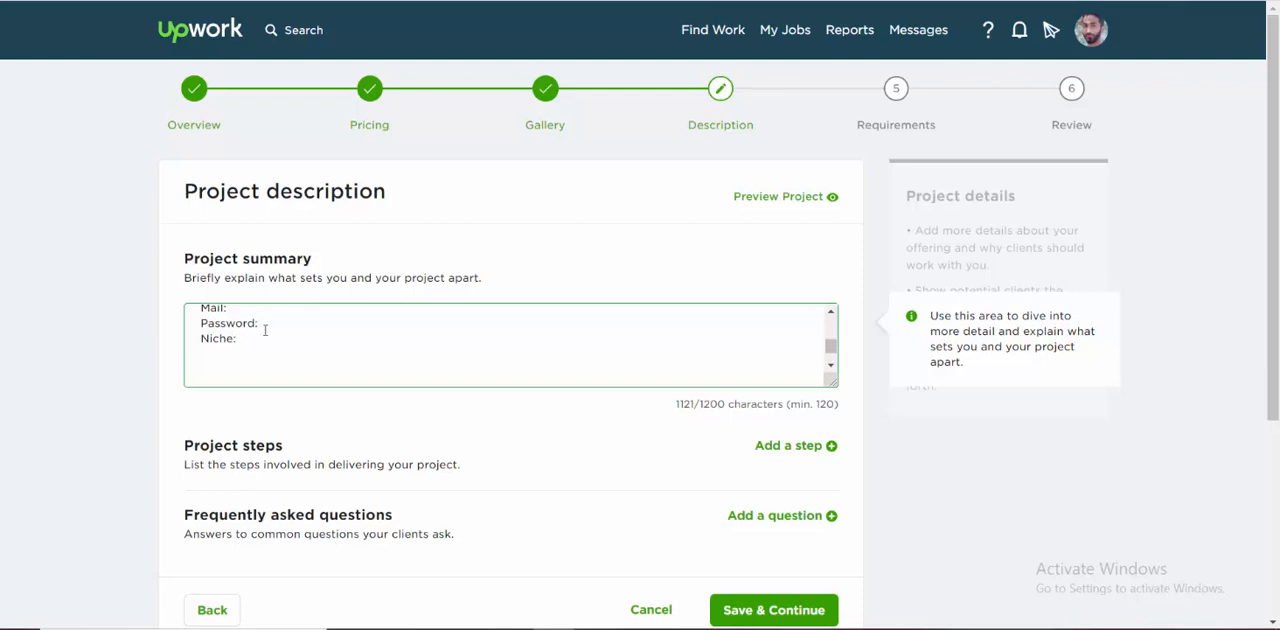
Delete the dashed divider, the duplicate "Niche:" line and the extra blank lines above "Feel Free to Contact me!!"
{"action": "scroll", "coordinate": [266, 331], "scroll_direction": "down", "scroll_amount": 1}
{"action": "scroll", "coordinate": [80, 480], "scroll_direction": "down", "scroll_amount": 2}
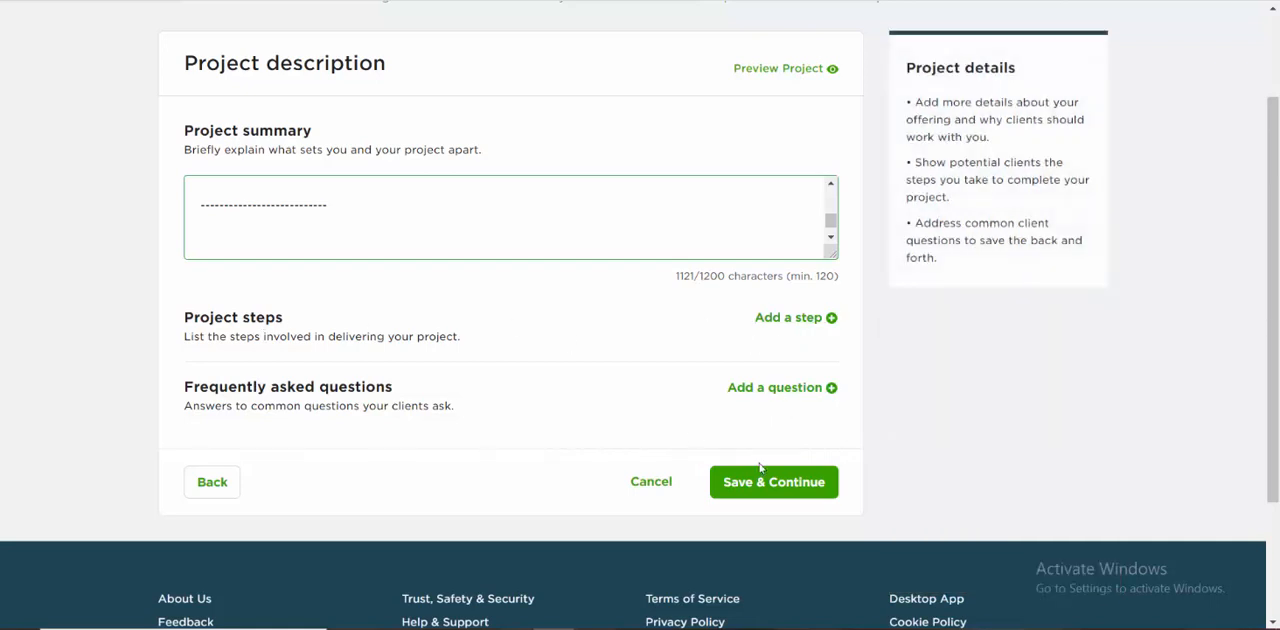
{"action": "scroll", "coordinate": [384, 221], "scroll_direction": "down", "scroll_amount": 1}
{"action": "scroll", "coordinate": [384, 221], "scroll_direction": "up", "scroll_amount": 1}
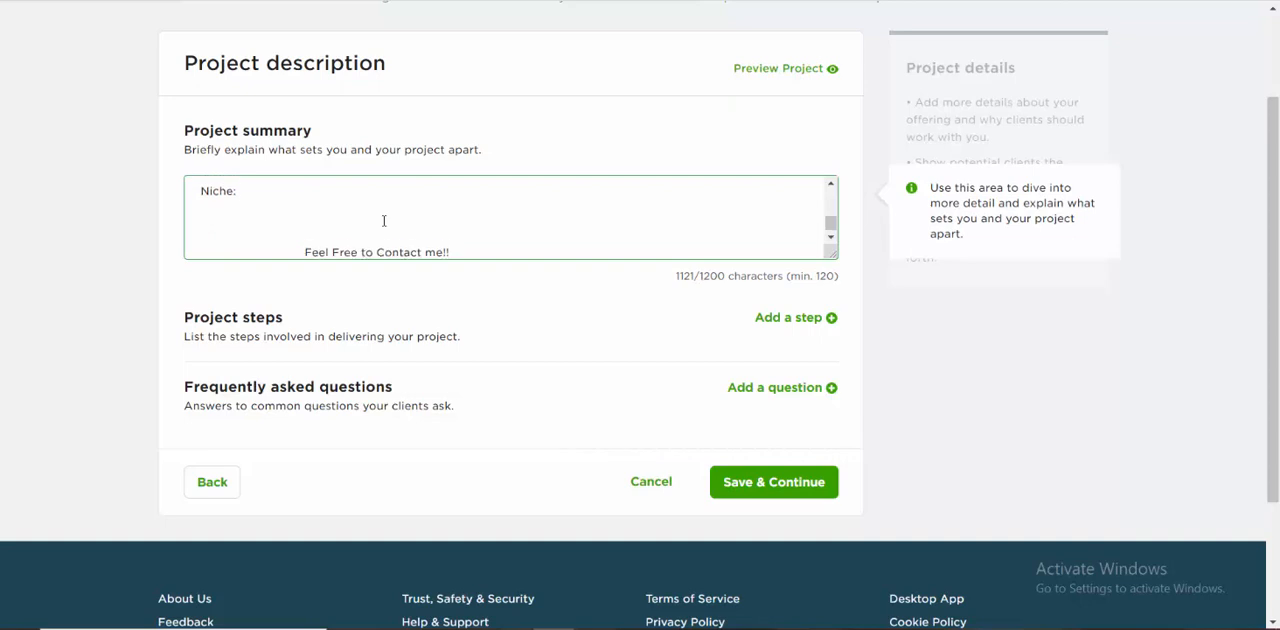
{"action": "scroll", "coordinate": [384, 221], "scroll_direction": "up", "scroll_amount": 2}
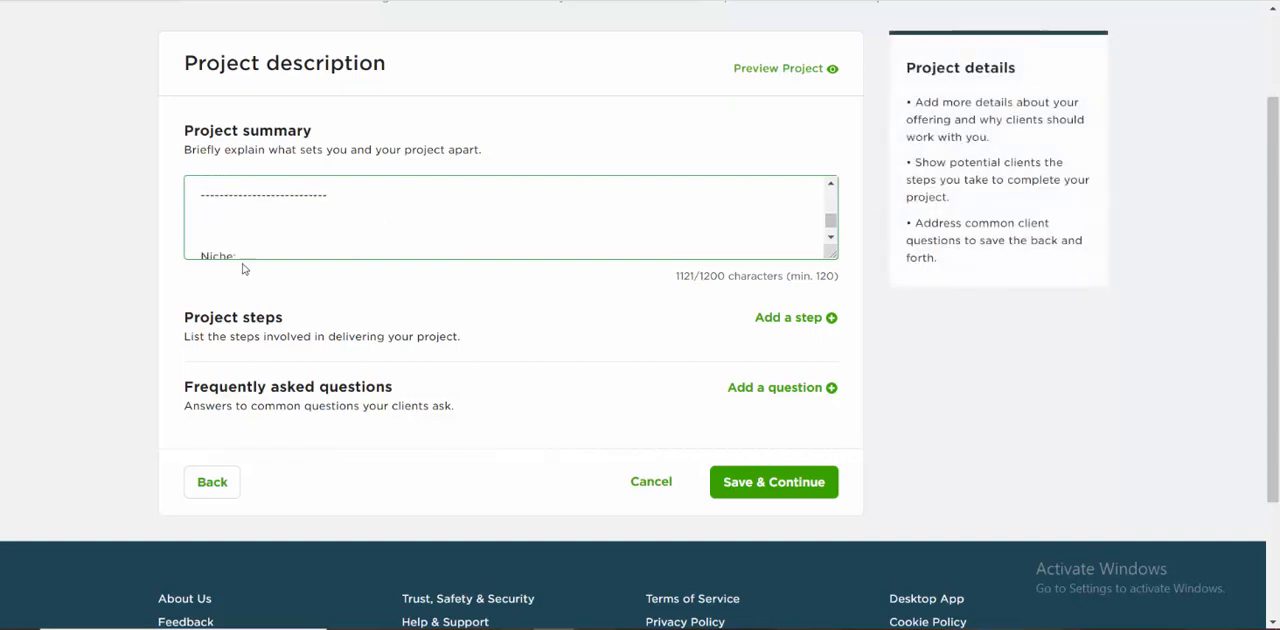
{"action": "left_click_drag", "start_coordinate": [246, 255], "coordinate": [198, 196]}
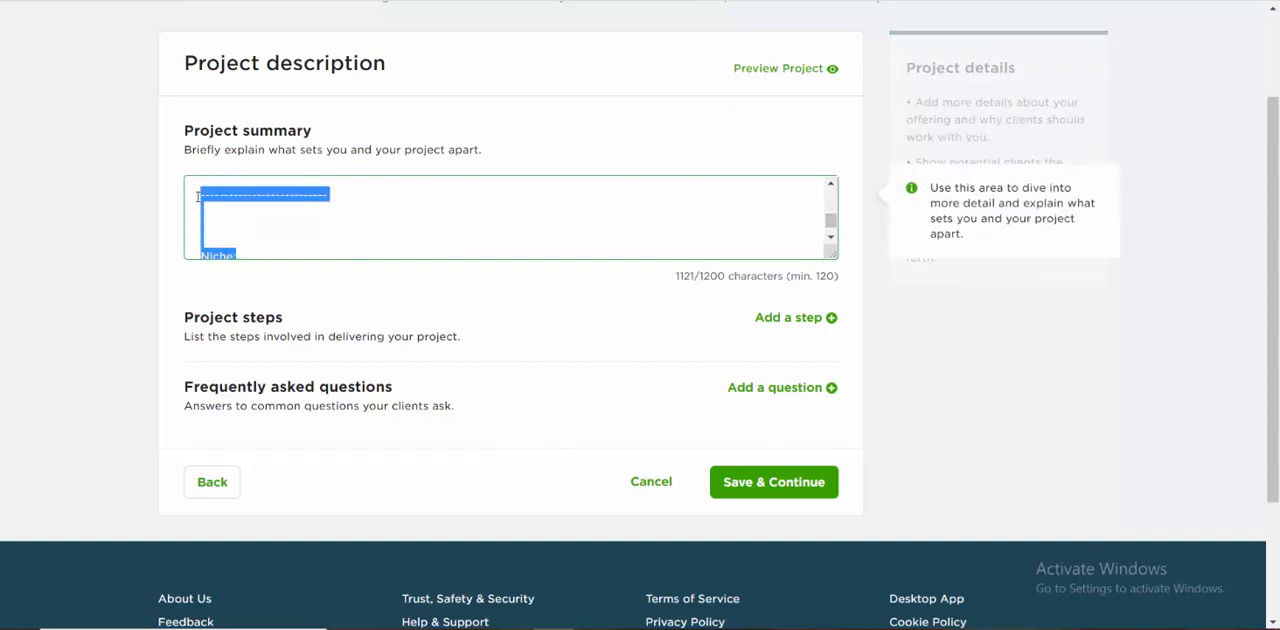
{"action": "key", "text": "BackSpace"}
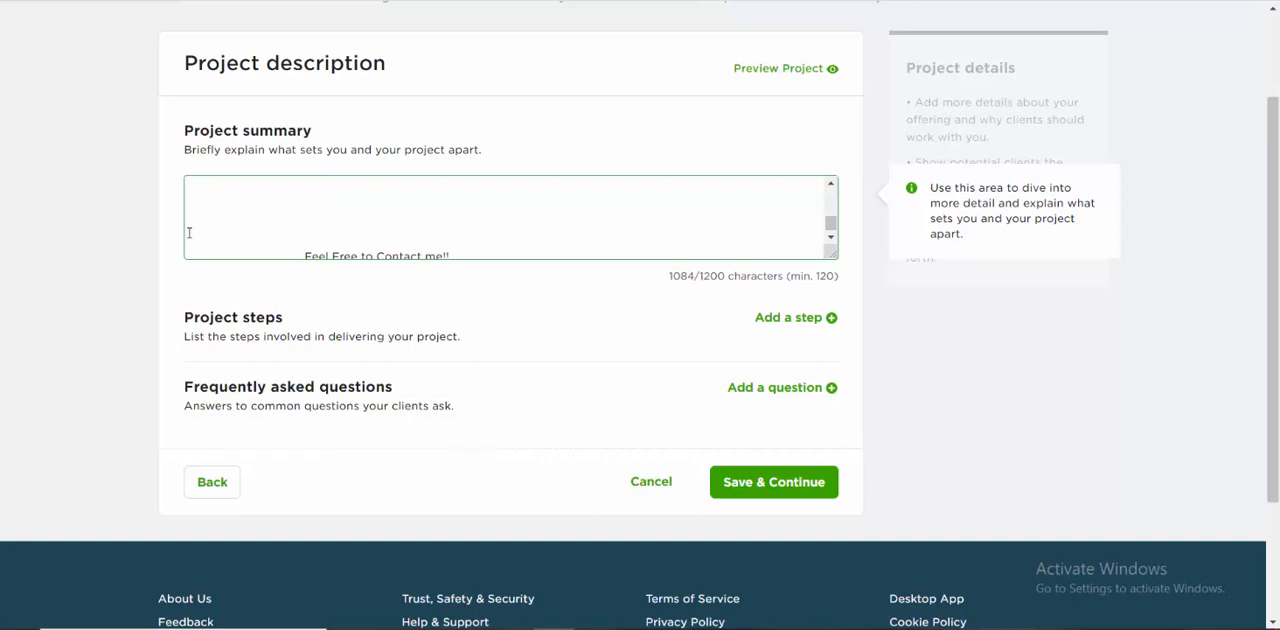
{"action": "key", "text": "BackSpace"}
{"action": "key", "text": "BackSpace"}
{"action": "key", "text": "BackSpace"}
{"action": "key", "text": "BackSpace"}
{"action": "key", "text": "BackSpace"}
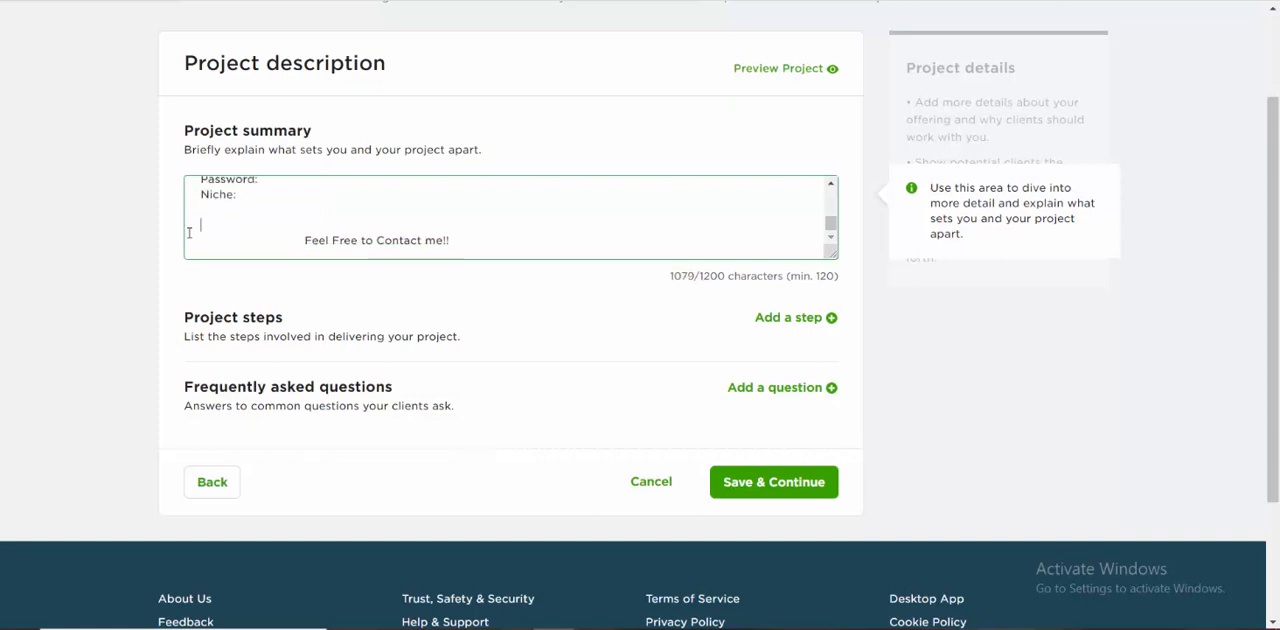
{"action": "key", "text": "BackSpace"}
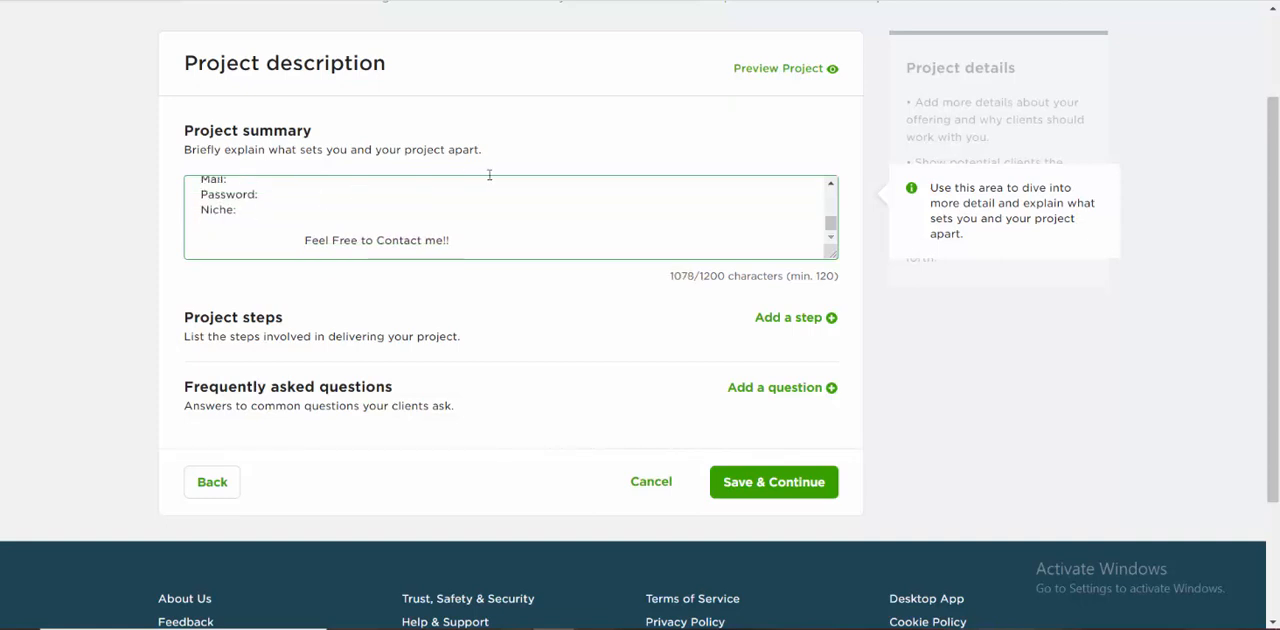
Start a new frequently asked question for the project, and switch to the FAQ section of the existing gig page
{"action": "scroll", "coordinate": [491, 175], "scroll_direction": "down", "scroll_amount": 1}
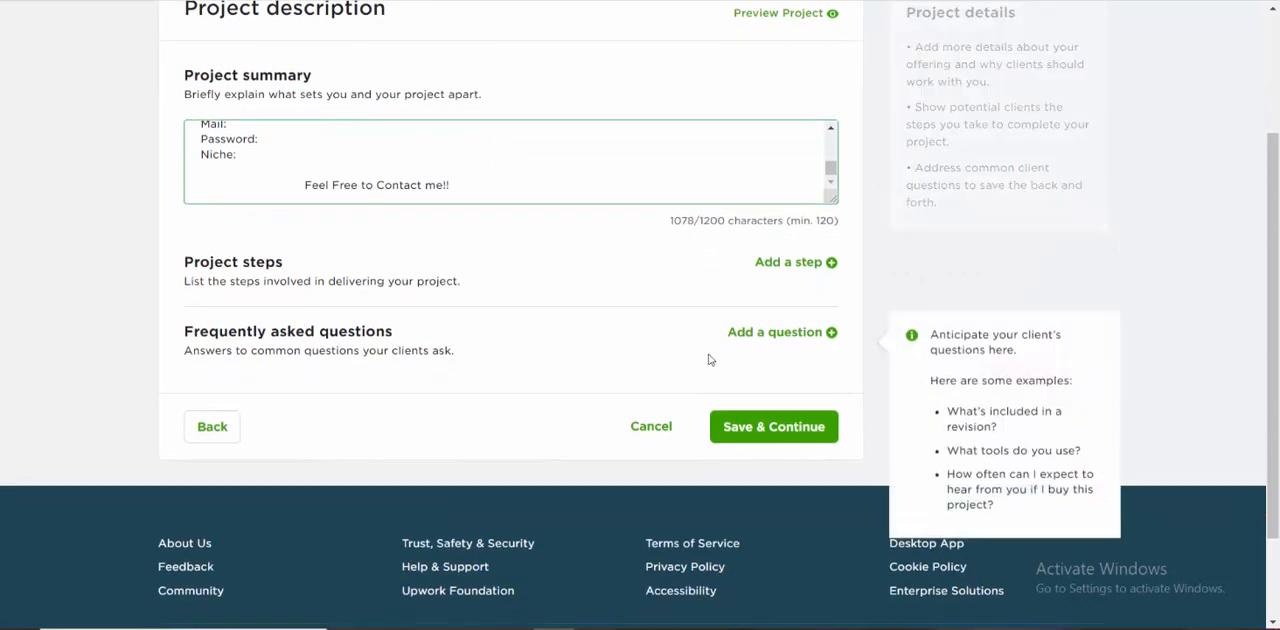
{"action": "left_click", "coordinate": [755, 340]}
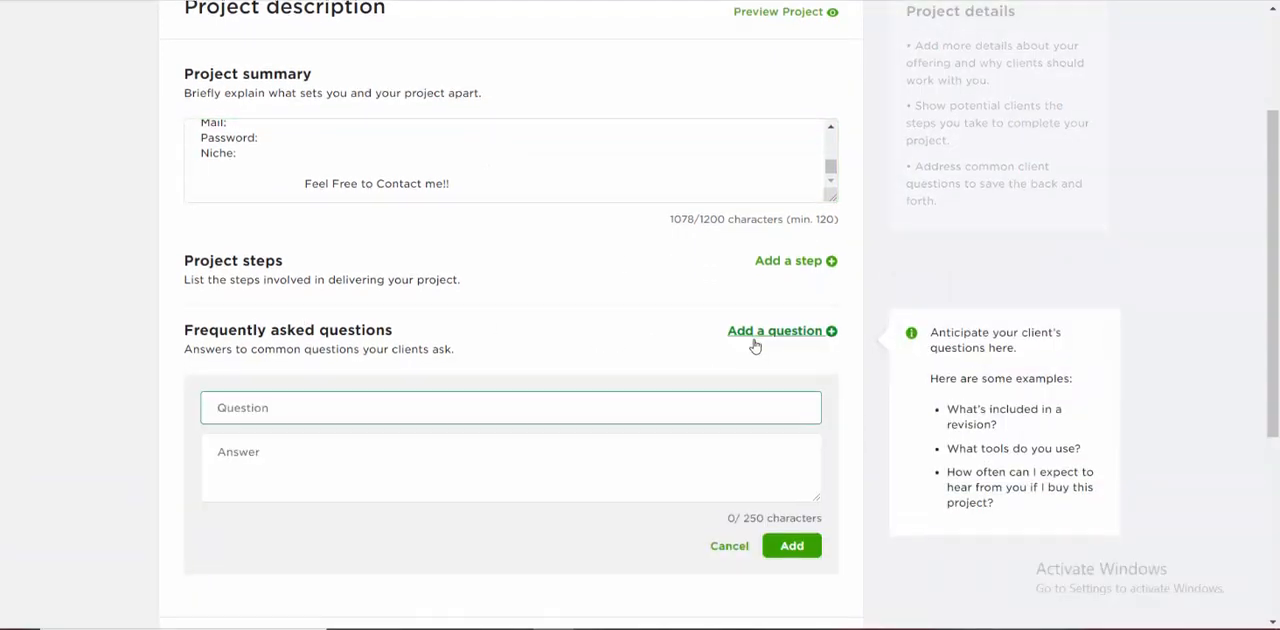
{"action": "scroll", "coordinate": [243, 266], "scroll_direction": "down", "scroll_amount": 2}
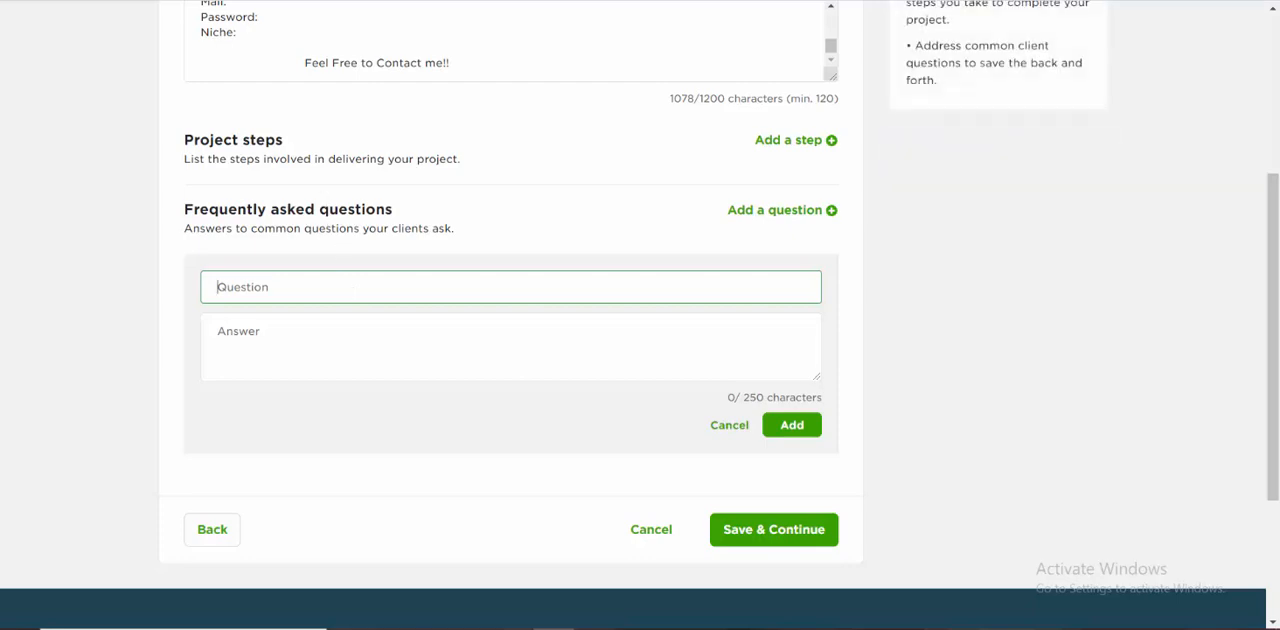
{"action": "left_click", "coordinate": [265, 1]}
{"action": "scroll", "coordinate": [231, 336], "scroll_direction": "down", "scroll_amount": 4}
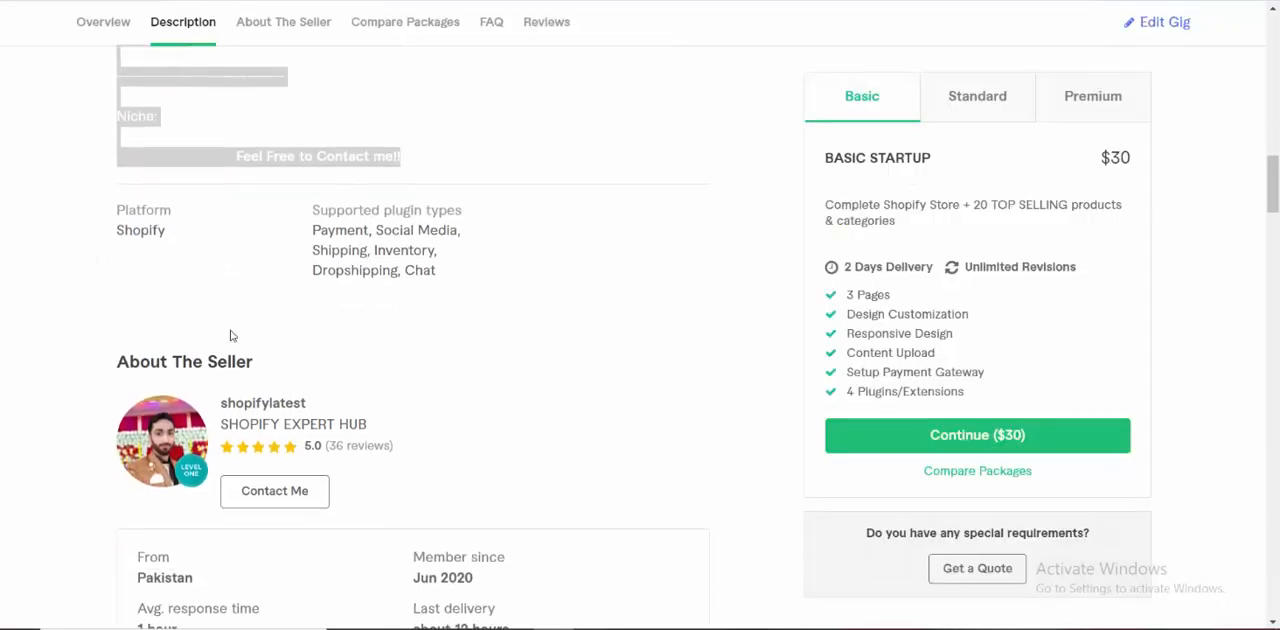
{"action": "scroll", "coordinate": [230, 336], "scroll_direction": "down", "scroll_amount": 15}
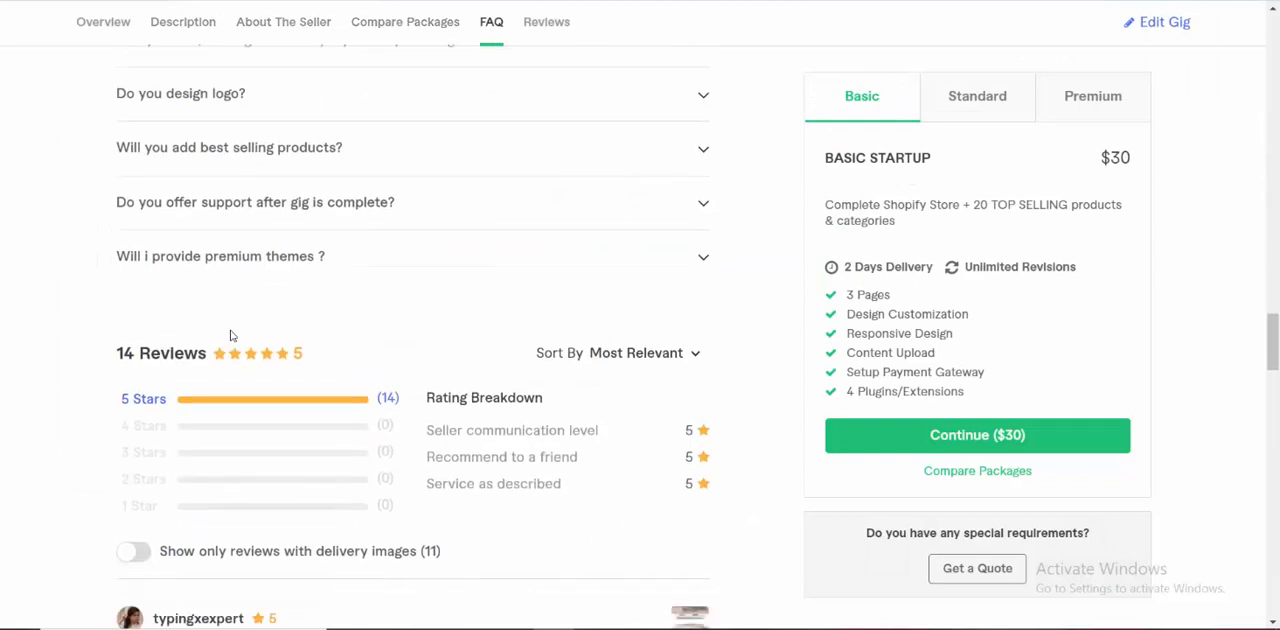
{"action": "scroll", "coordinate": [230, 336], "scroll_direction": "down", "scroll_amount": 3}
{"action": "scroll", "coordinate": [231, 332], "scroll_direction": "up", "scroll_amount": 5}
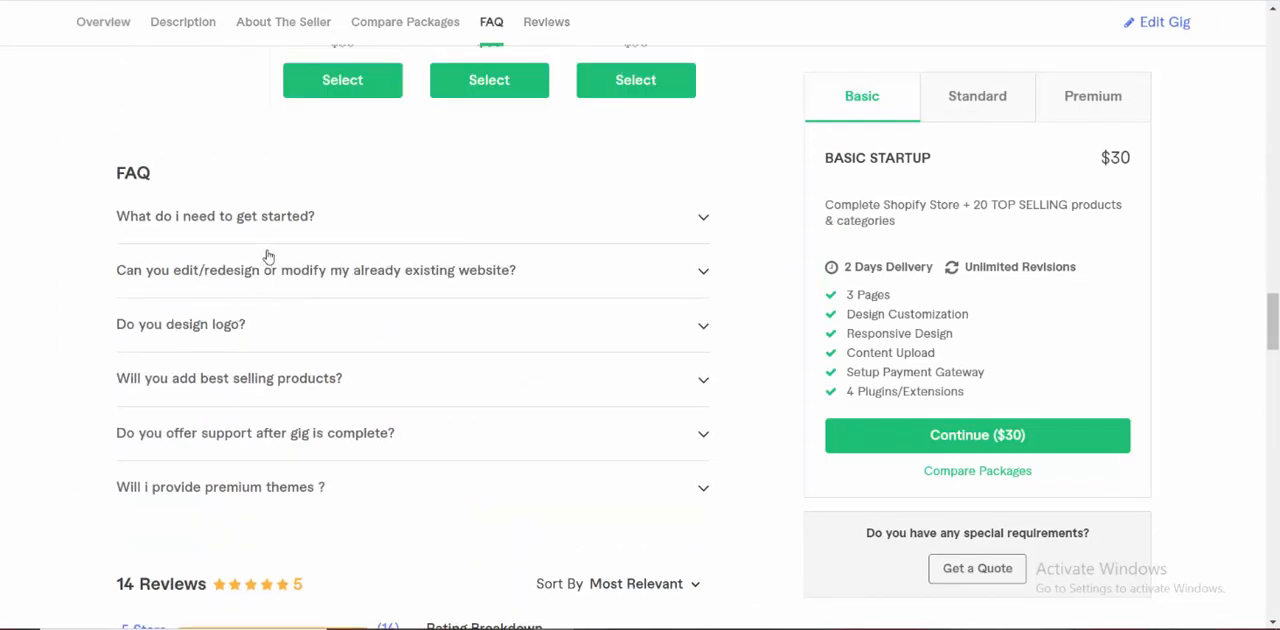
Copy the gig's FAQ question "What do i need to get started?" into the Upwork project's question field
{"action": "left_click", "coordinate": [240, 231]}
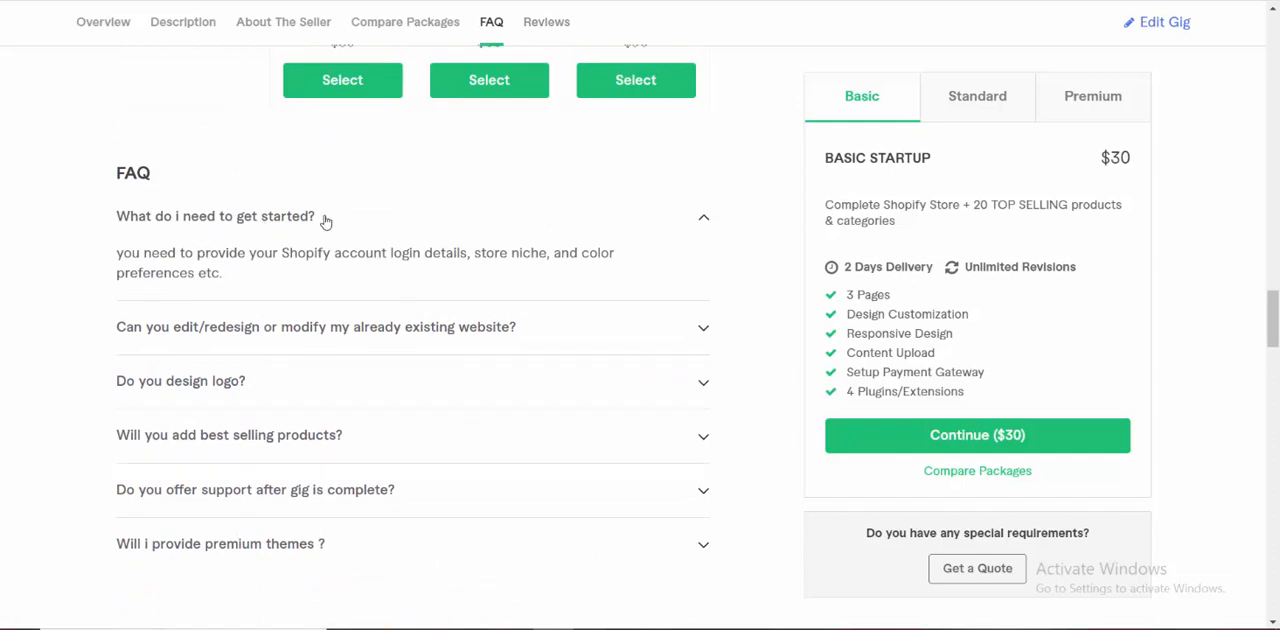
{"action": "left_click_drag", "start_coordinate": [155, 221], "coordinate": [122, 221]}
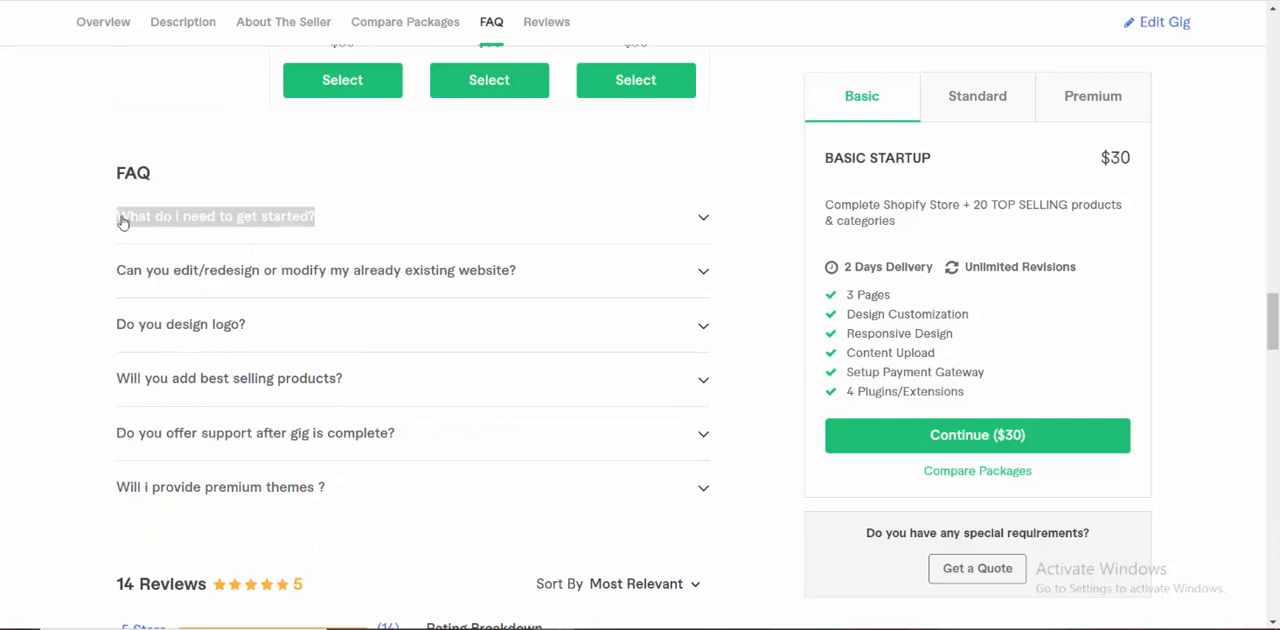
{"action": "key", "text": "ctrl+c"}
{"action": "key", "text": "alt+Tab"}
{"action": "key", "text": "ctrl+v"}
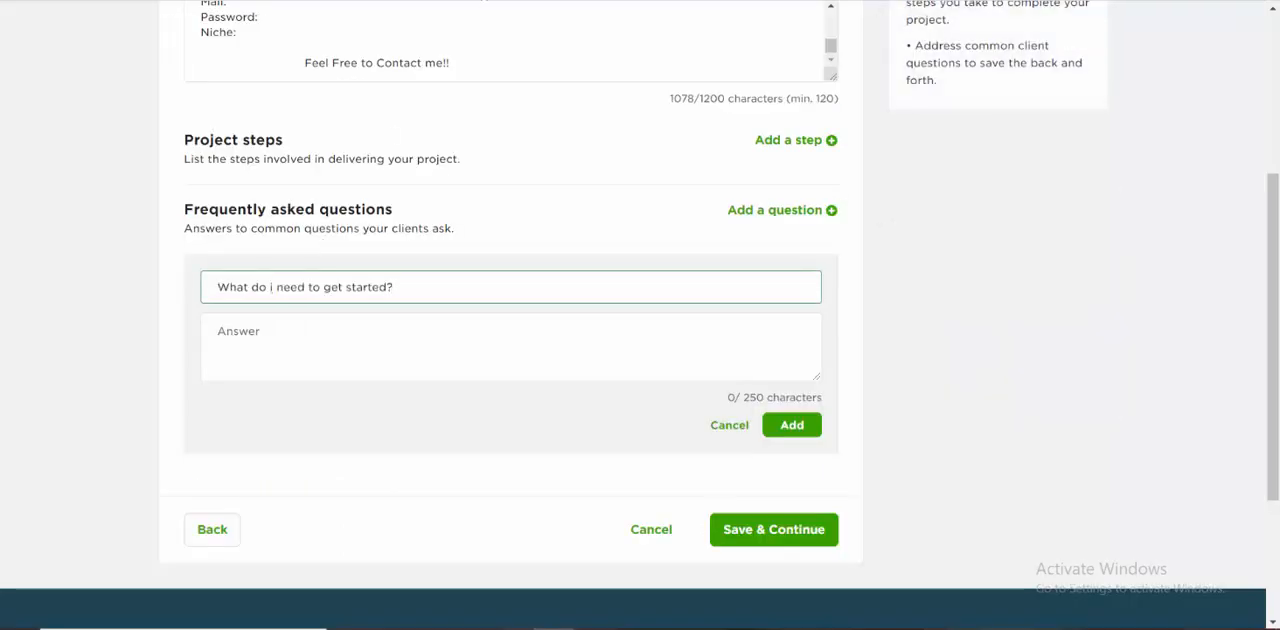
Copy the gig's answer about Shopify login details, store niche and color preferences into the answer field, and add the question
{"action": "key", "text": "alt+Tab"}
{"action": "left_click", "coordinate": [295, 208]}
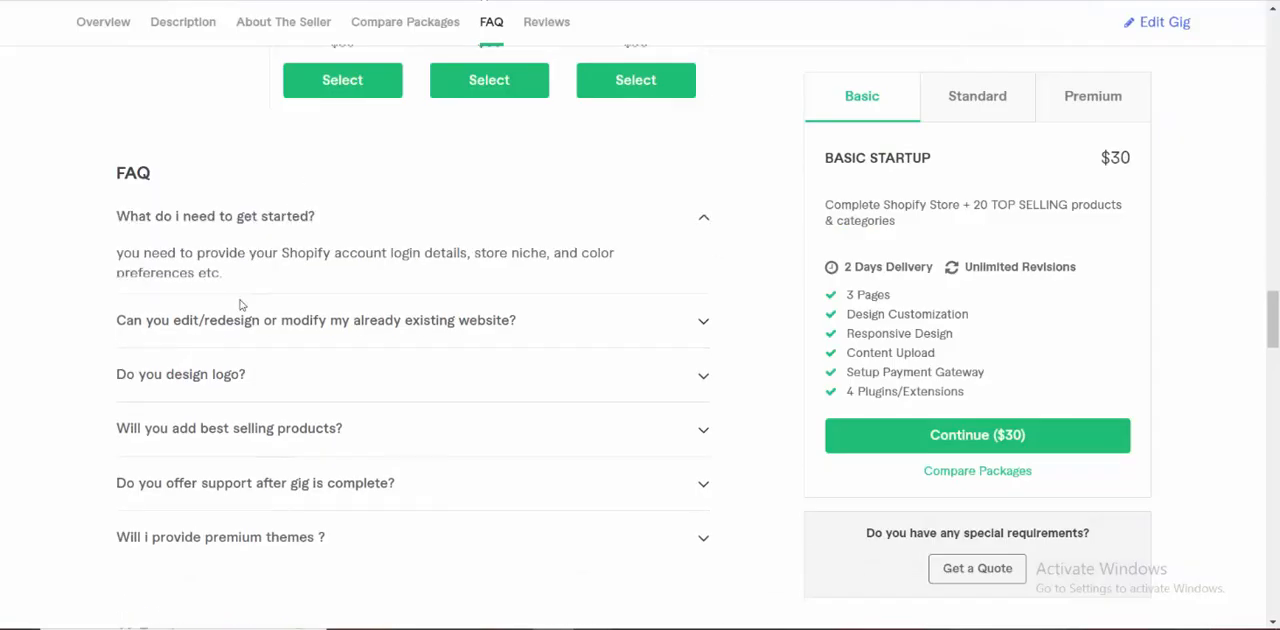
{"action": "left_click_drag", "start_coordinate": [228, 276], "coordinate": [118, 254]}
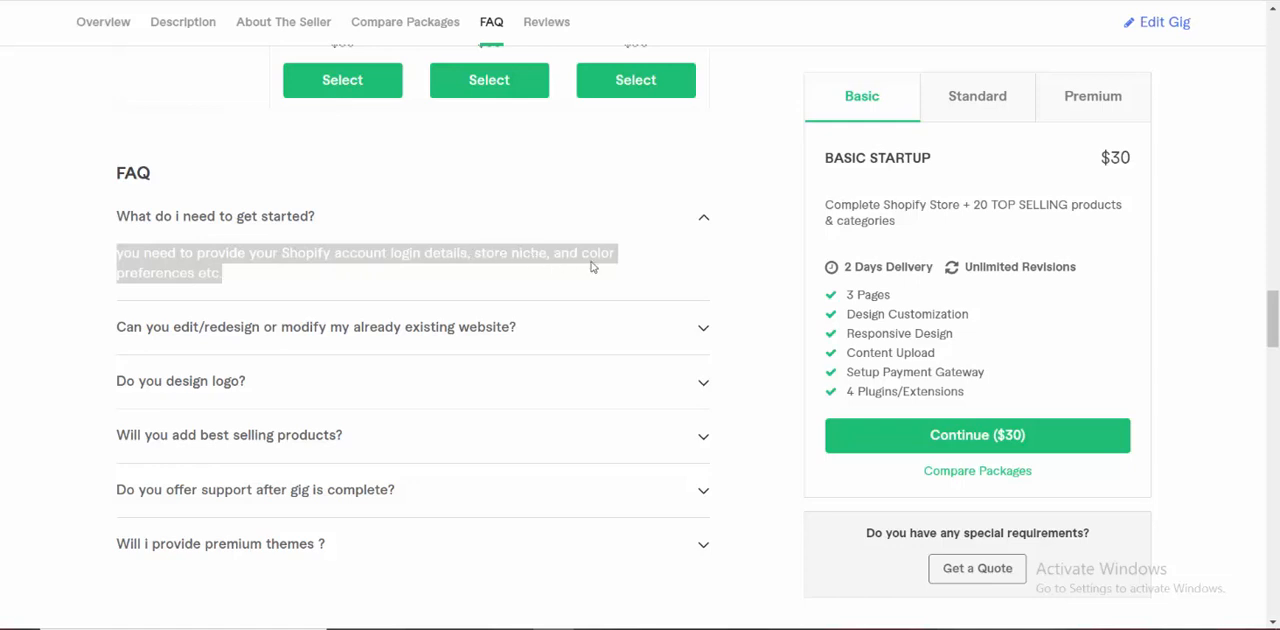
{"action": "key", "text": "alt+Tab"}
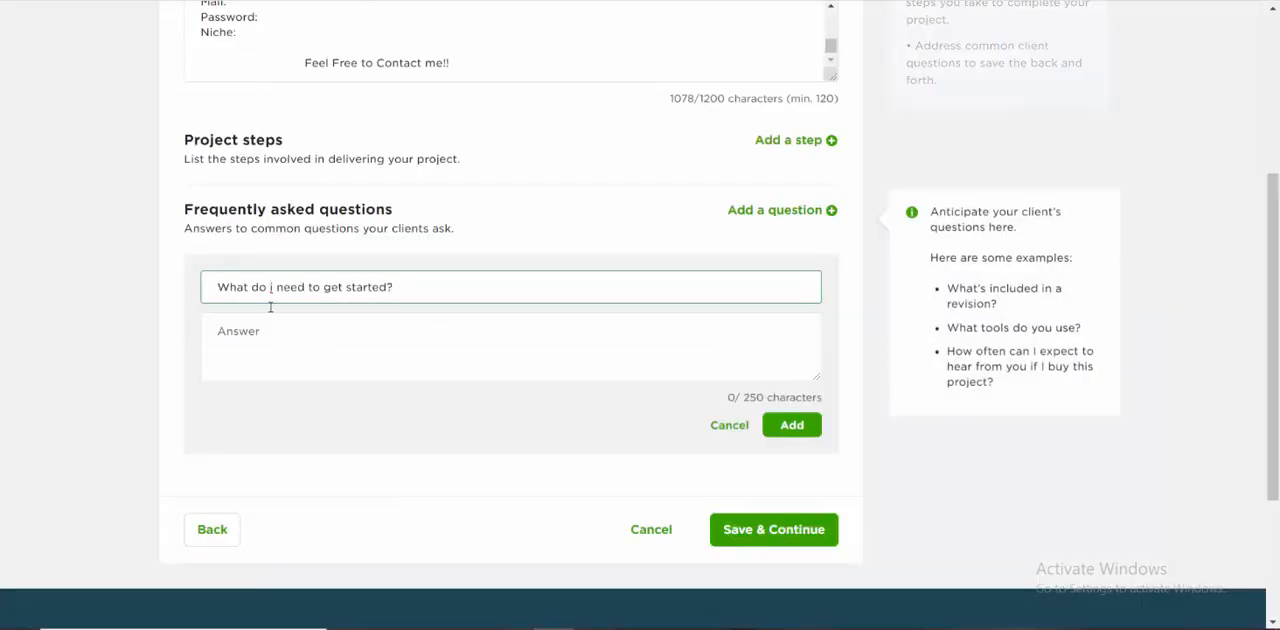
{"action": "left_click", "coordinate": [267, 333]}
{"action": "key", "text": "ctrl+v"}
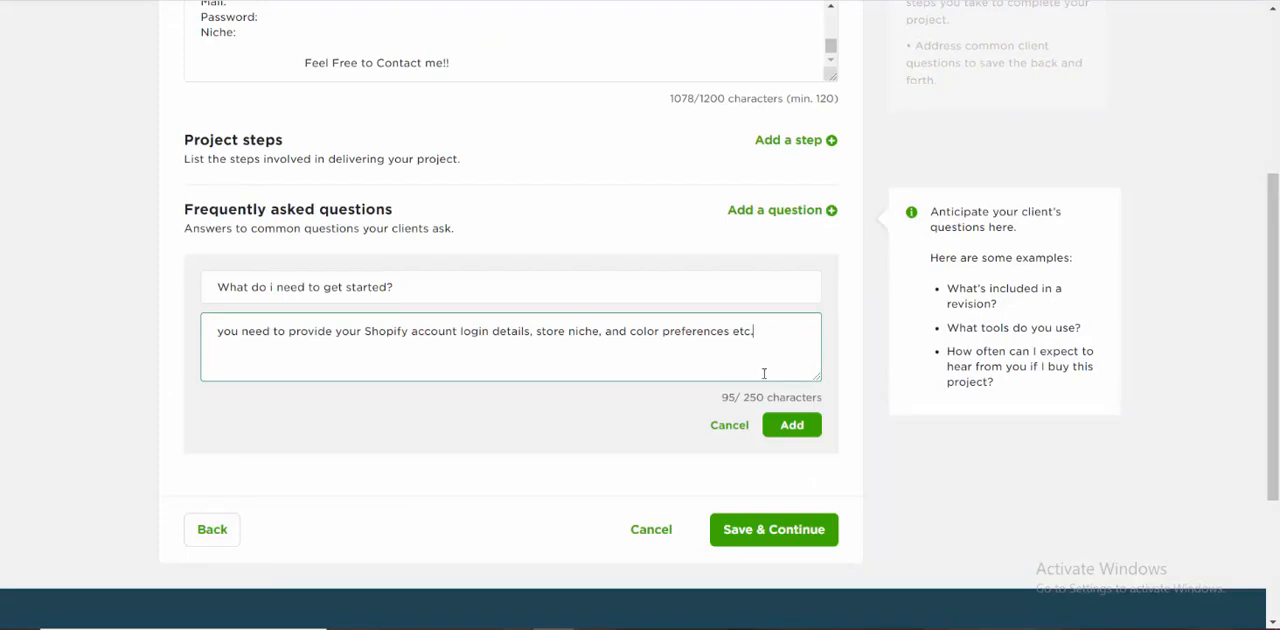
{"action": "left_click", "coordinate": [790, 425]}
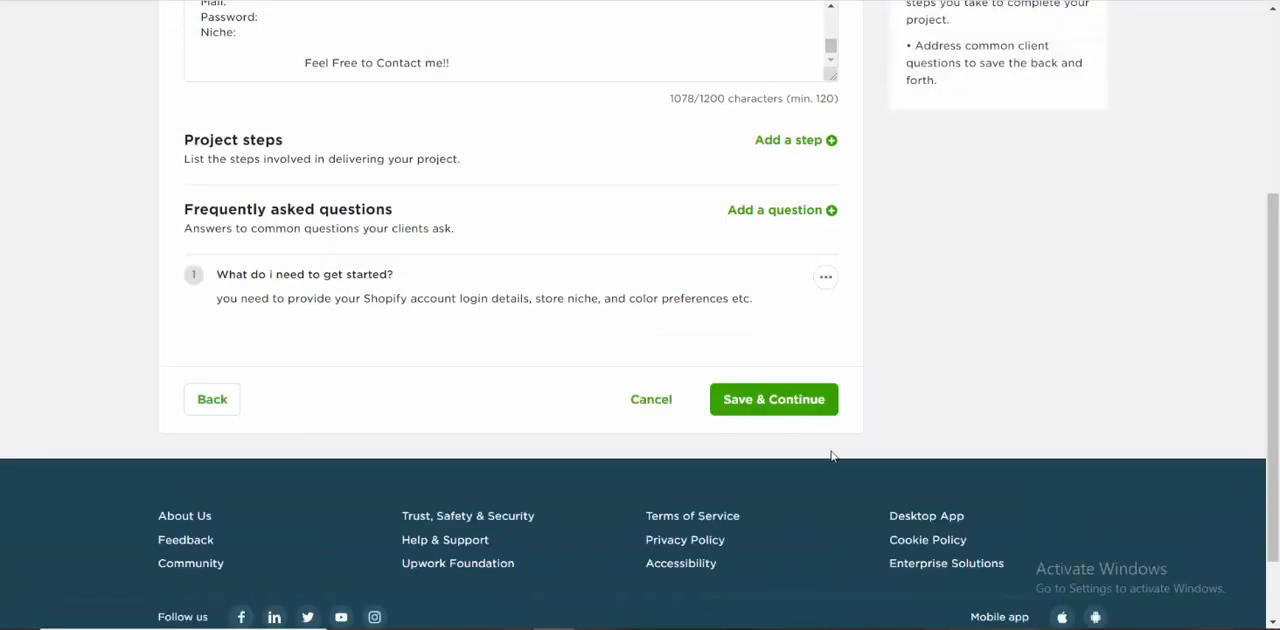
Start a second frequently asked question and copy "Will i provide premium themes ?" from the gig page as its question
{"action": "left_click", "coordinate": [808, 212]}
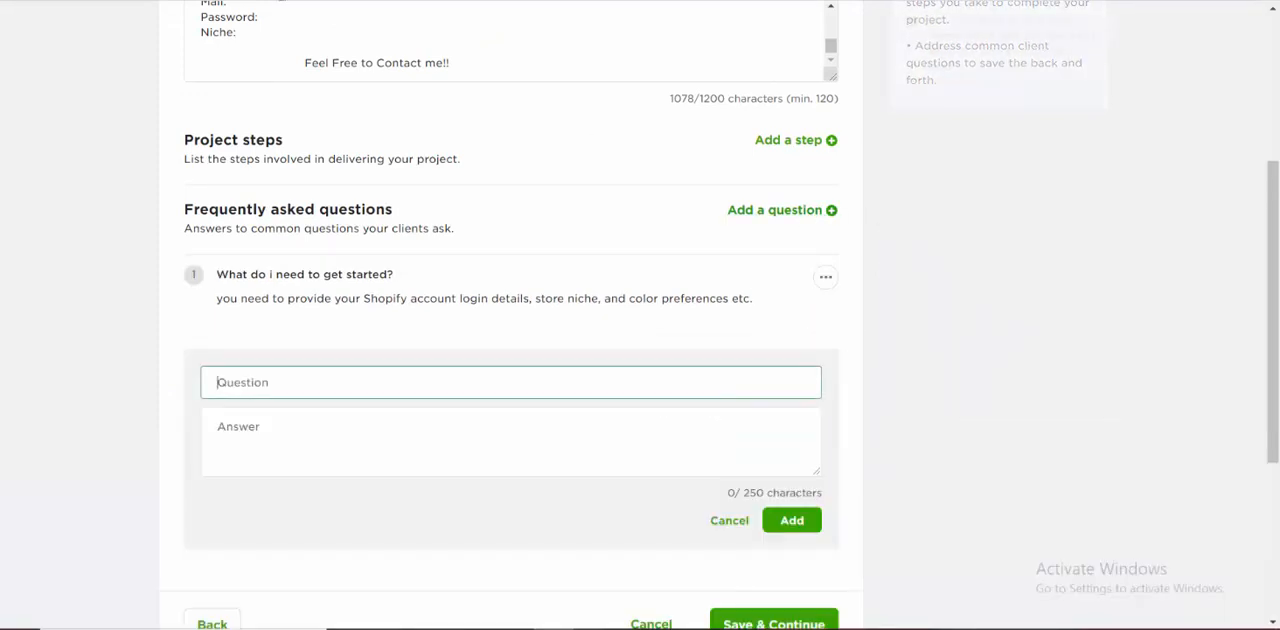
{"action": "key", "text": "alt+Tab"}
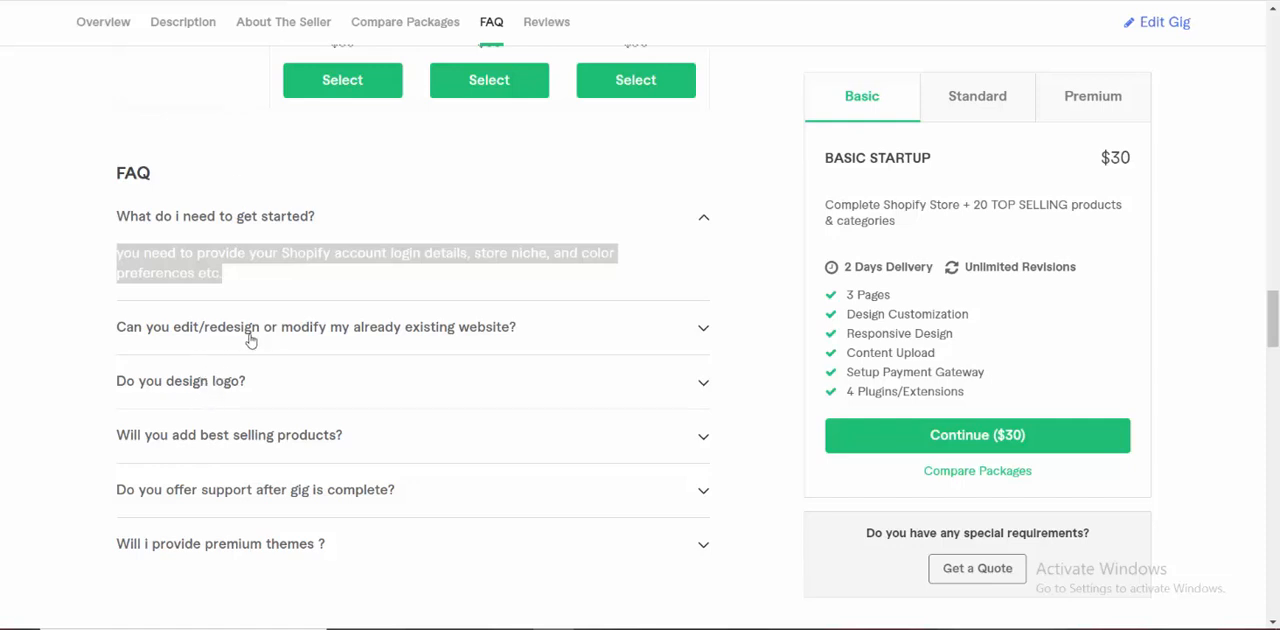
{"action": "left_click", "coordinate": [208, 553]}
{"action": "left_click_drag", "start_coordinate": [335, 489], "coordinate": [122, 481]}
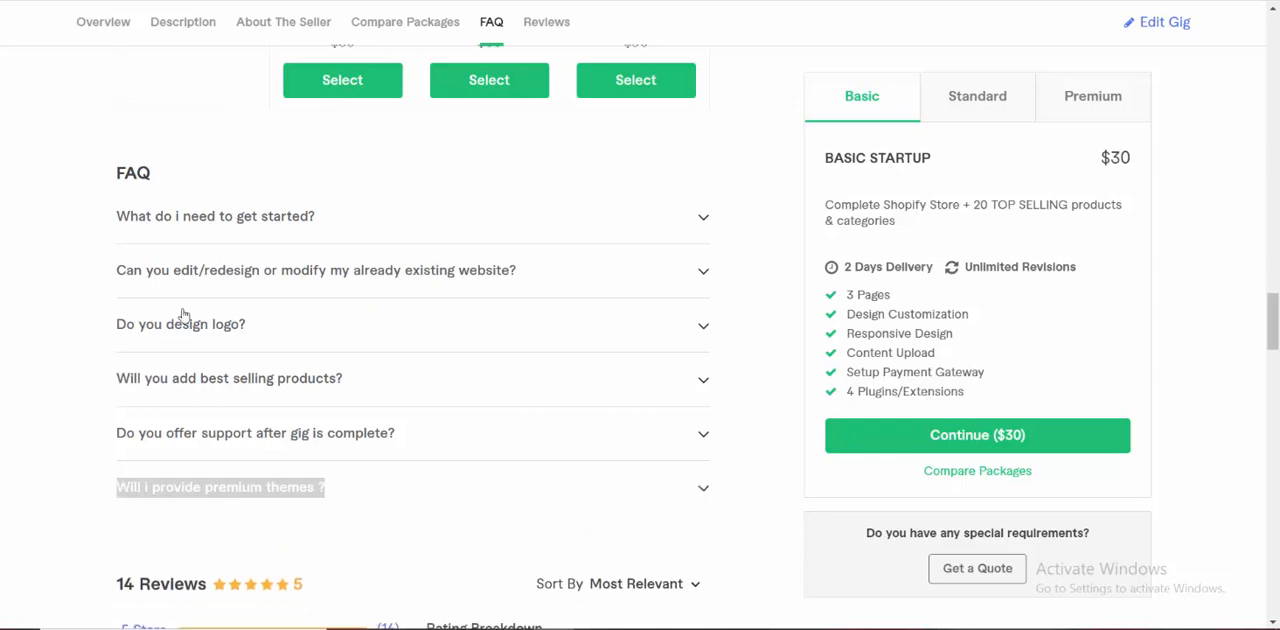
{"action": "key", "text": "alt+Tab"}
{"action": "key", "text": "ctrl+v"}
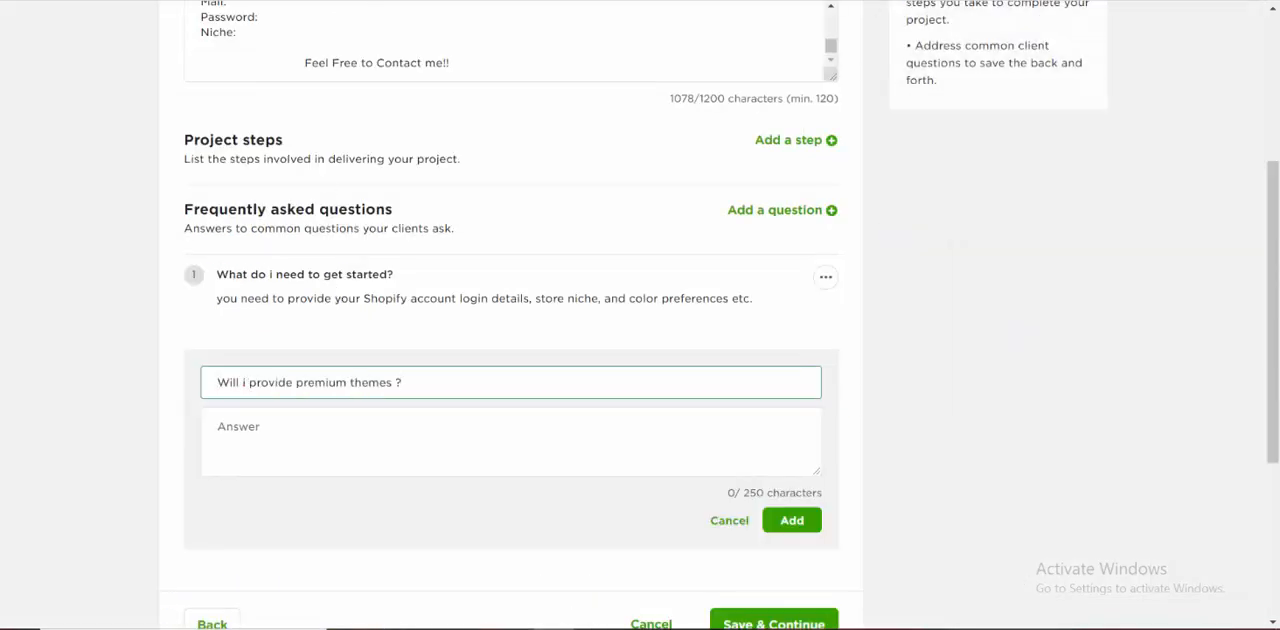
Copy the gig's premium themes answer, starting with "Yes.! i have many premium themes", into the second question's answer field
{"action": "key", "text": "alt+Tab"}
{"action": "left_click", "coordinate": [263, 500]}
{"action": "scroll", "coordinate": [263, 500], "scroll_direction": "down", "scroll_amount": 1}
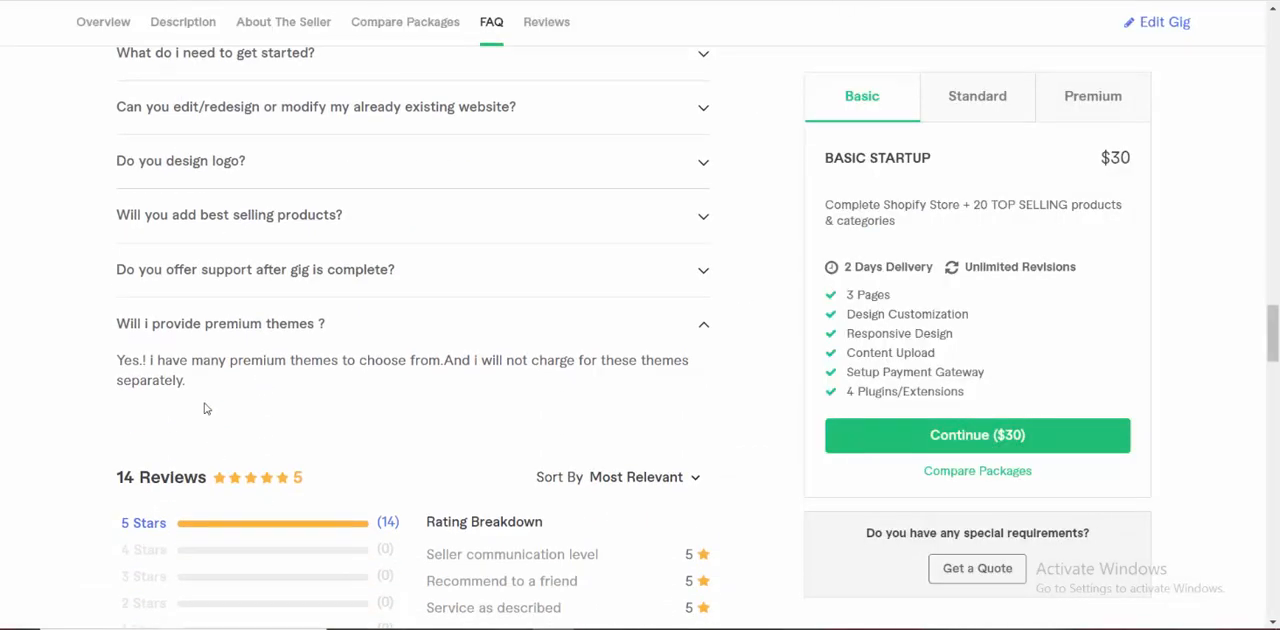
{"action": "left_click_drag", "start_coordinate": [196, 384], "coordinate": [112, 366]}
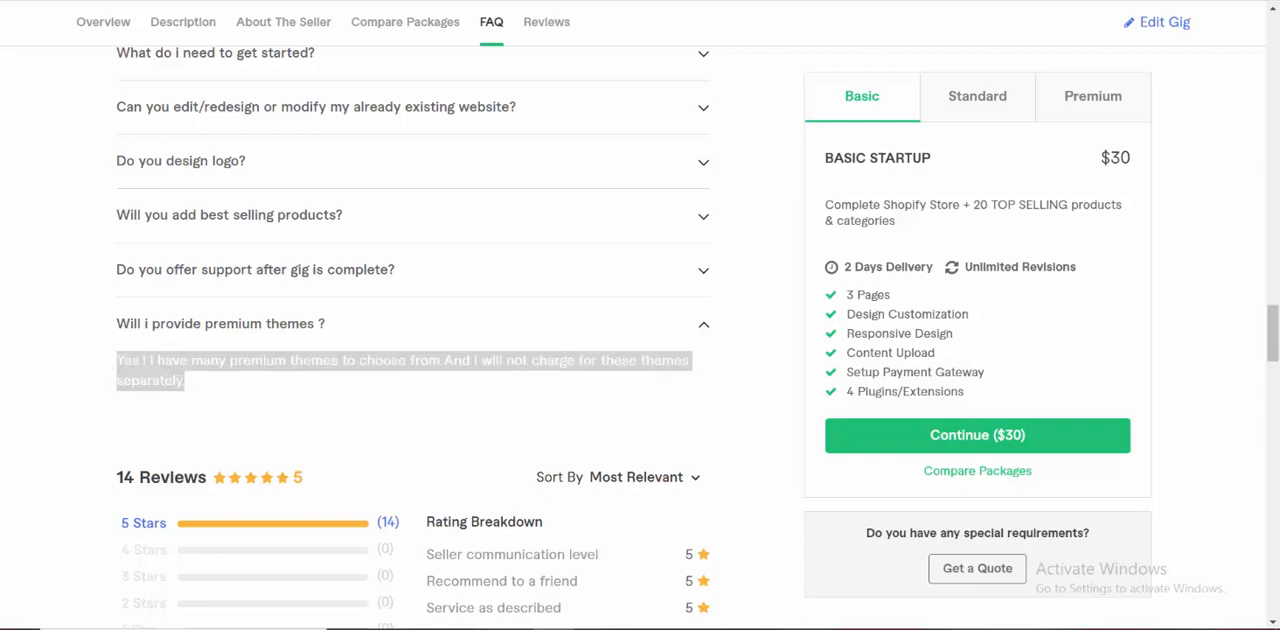
{"action": "key", "text": "alt+Tab"}
{"action": "left_click", "coordinate": [300, 423]}
{"action": "key", "text": "ctrl+v"}
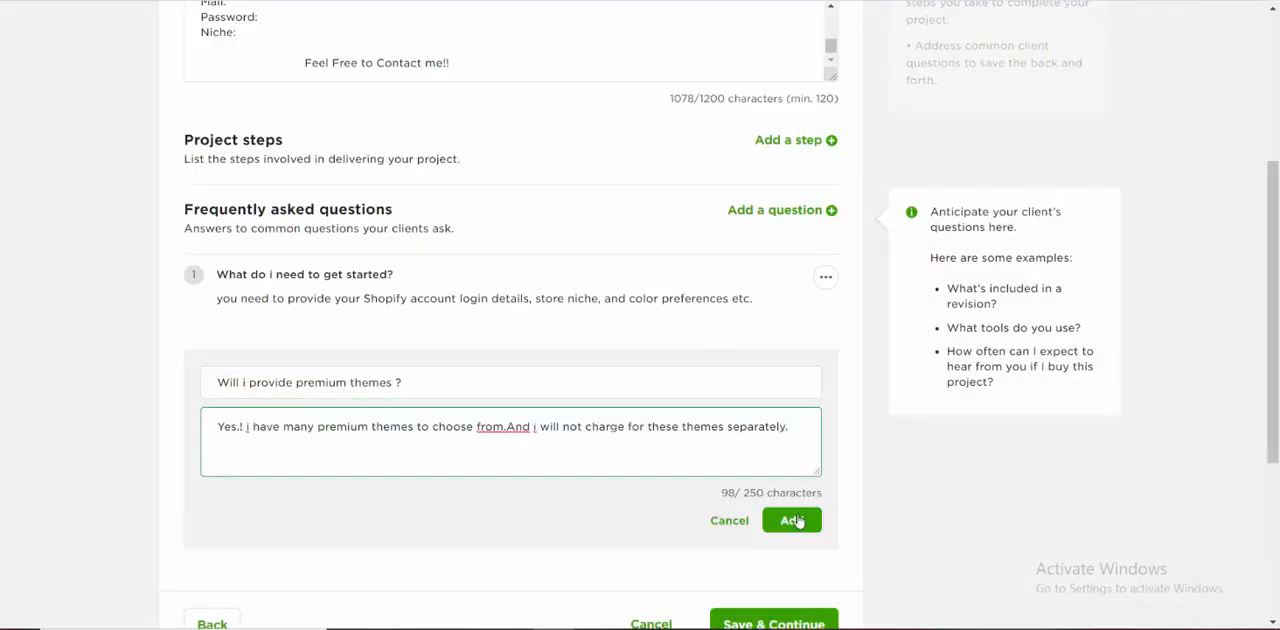
Add the premium themes question to the FAQ list and try to save the project description
{"action": "left_click", "coordinate": [792, 521]}
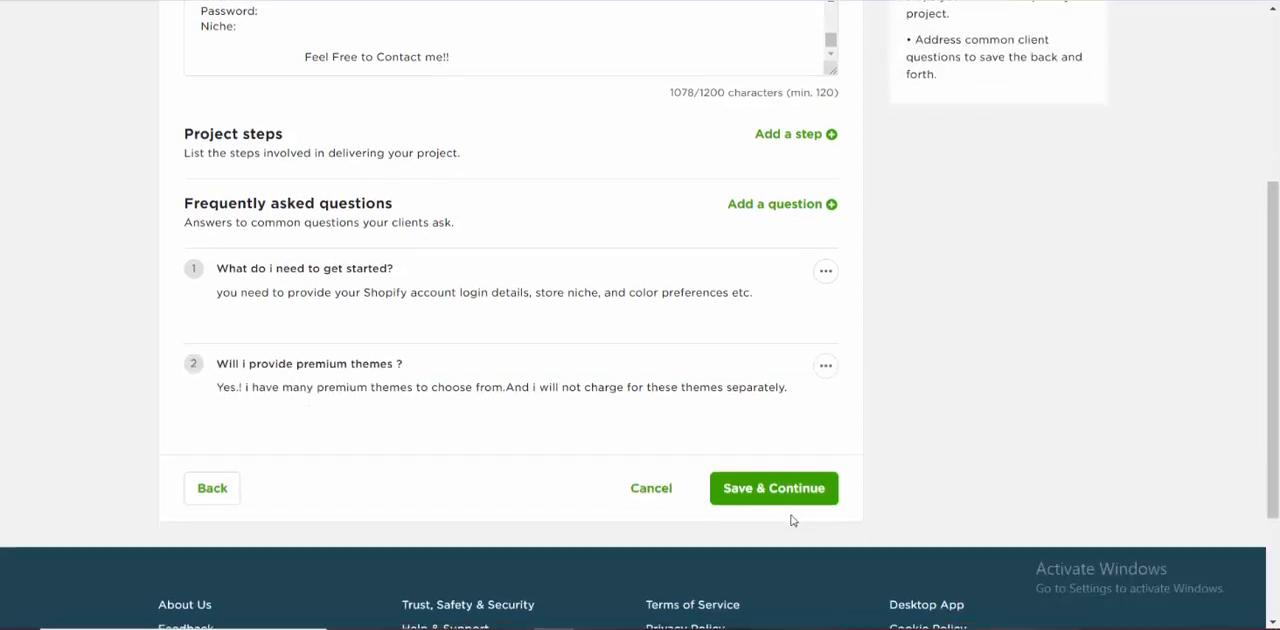
{"action": "left_click", "coordinate": [788, 473]}
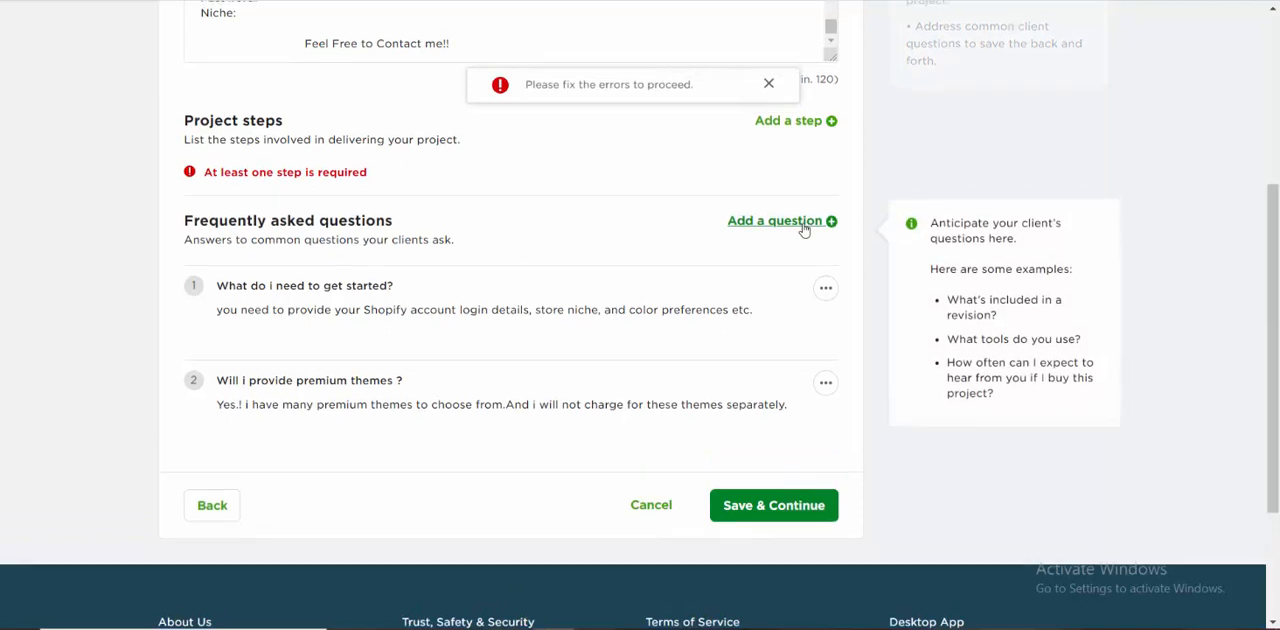
Start a new project step and name it "Shopify Dropshipping Store Steps"
{"action": "scroll", "coordinate": [754, 217], "scroll_direction": "up", "scroll_amount": 1}
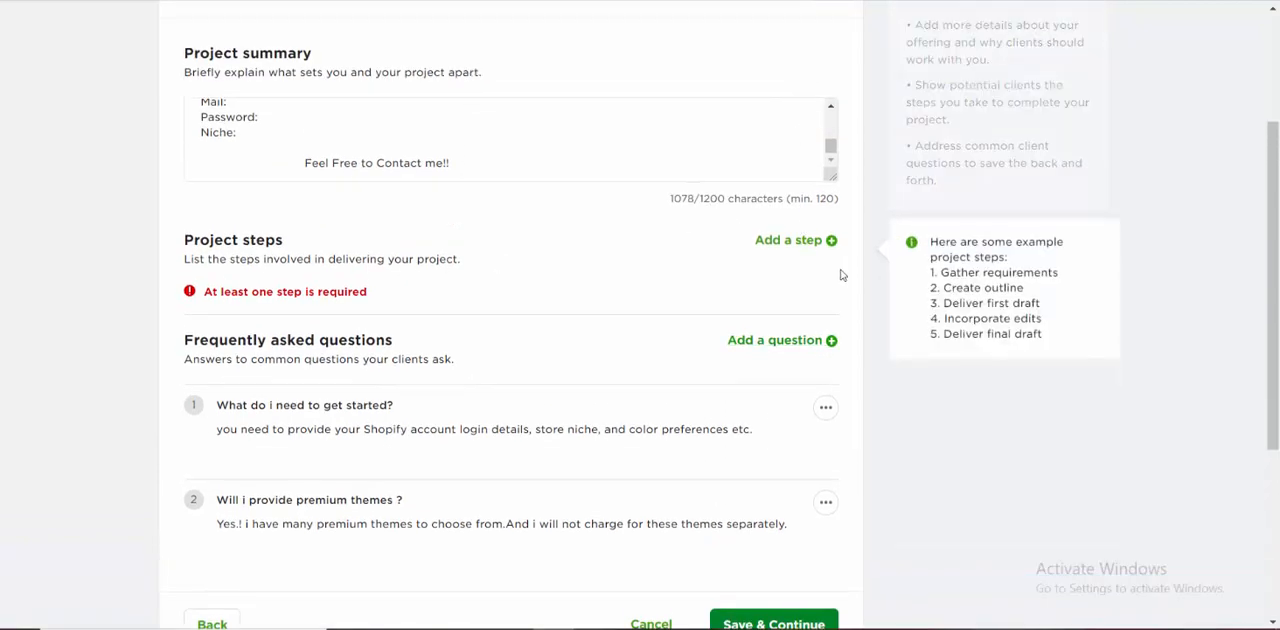
{"action": "scroll", "coordinate": [751, 251], "scroll_direction": "up", "scroll_amount": 1}
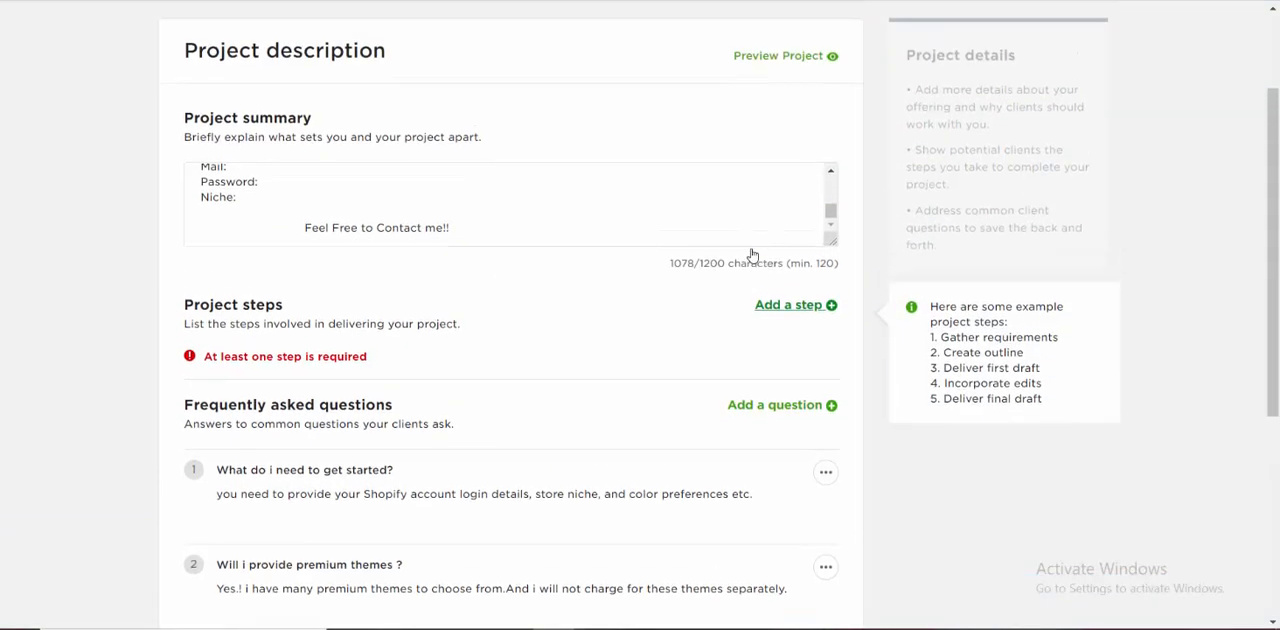
{"action": "left_click", "coordinate": [799, 310]}
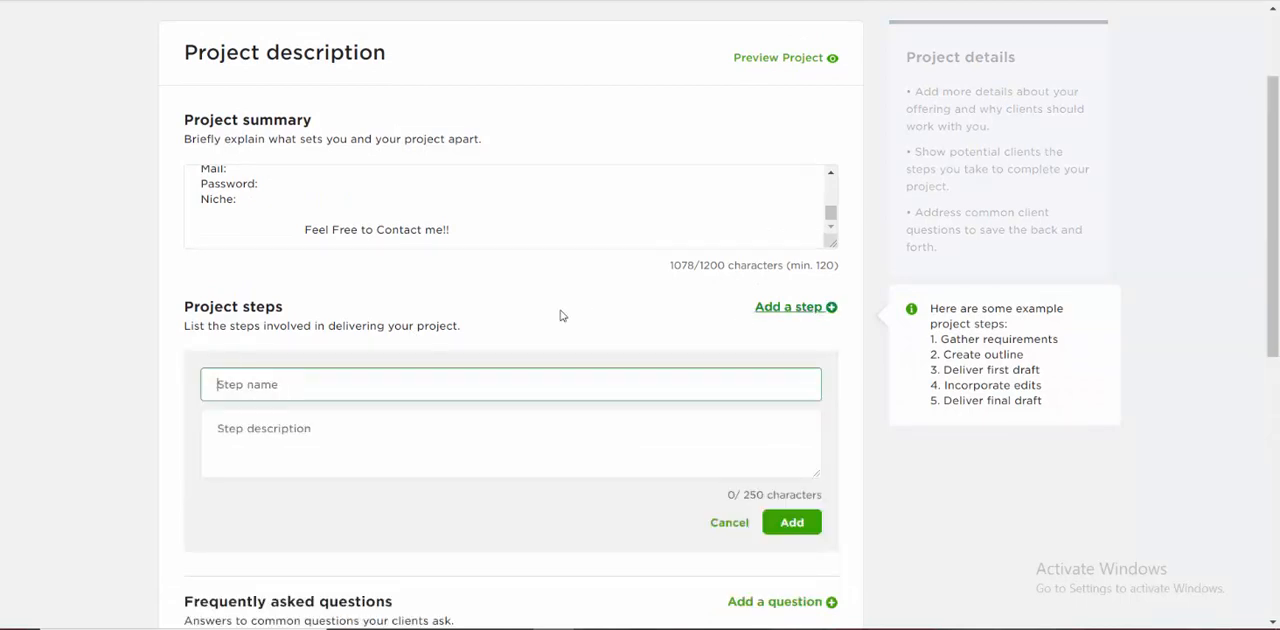
{"action": "scroll", "coordinate": [557, 315], "scroll_direction": "down", "scroll_amount": 1}
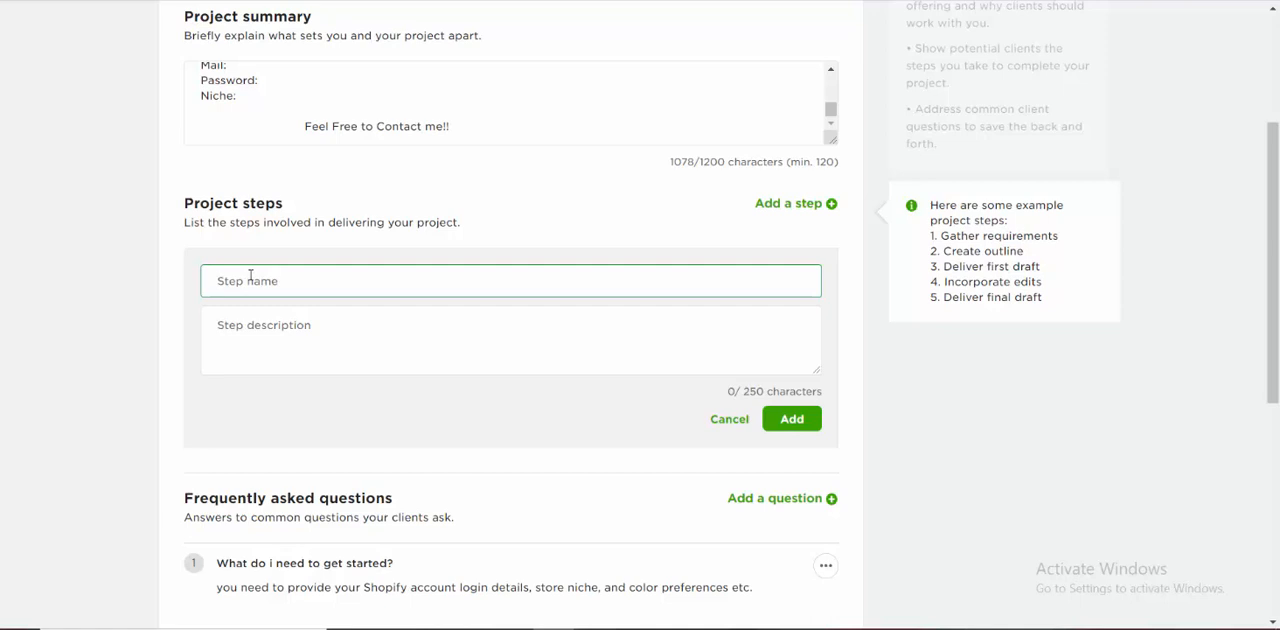
{"action": "type", "text": "Shopify Dropshipping "}
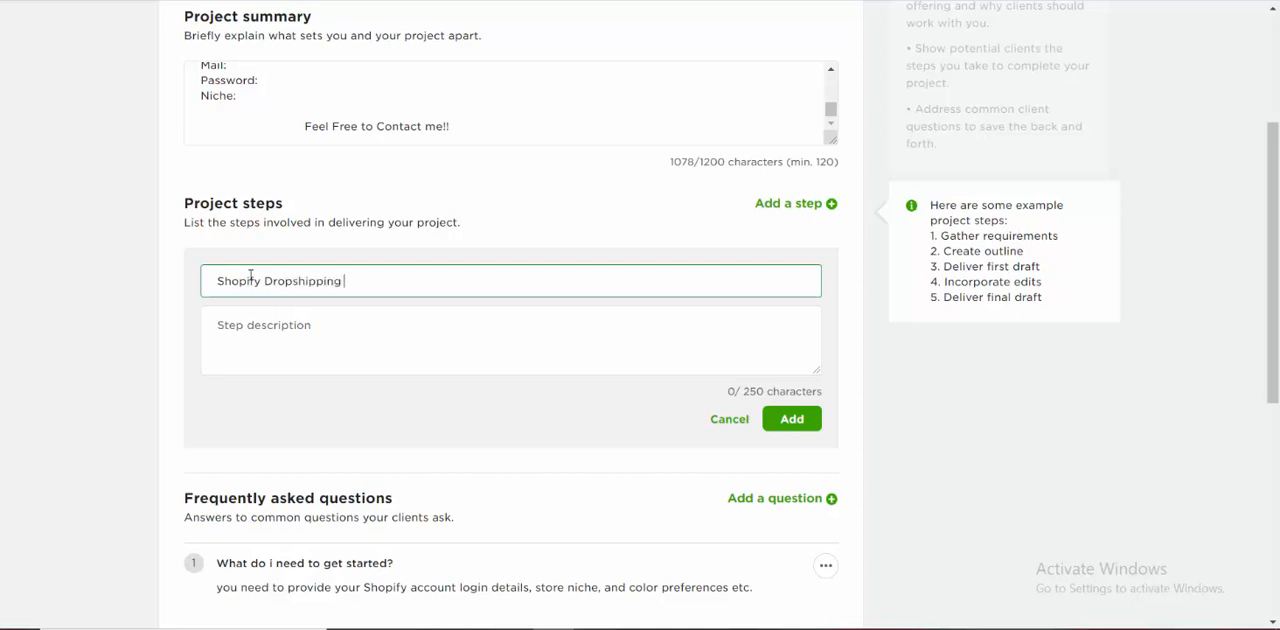
{"action": "type", "text": "Store"}
{"action": "type", "text": "Steps"}
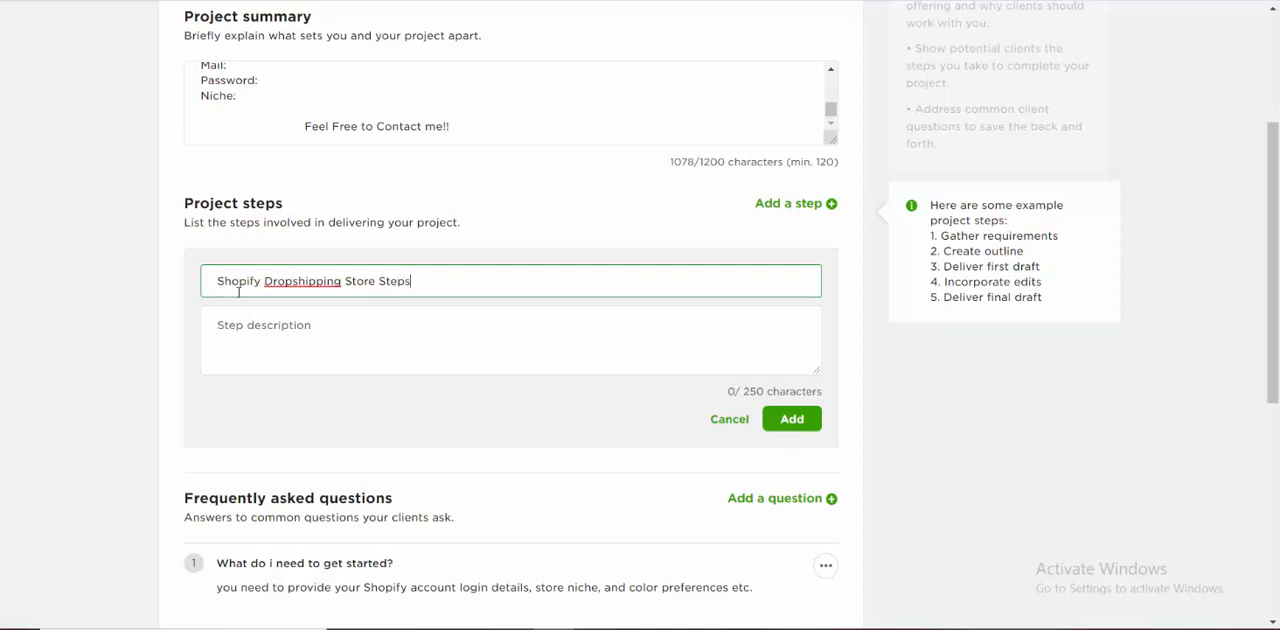
Begin the step description with the line "1st phase : design or theme selection"
{"action": "left_click", "coordinate": [255, 326]}
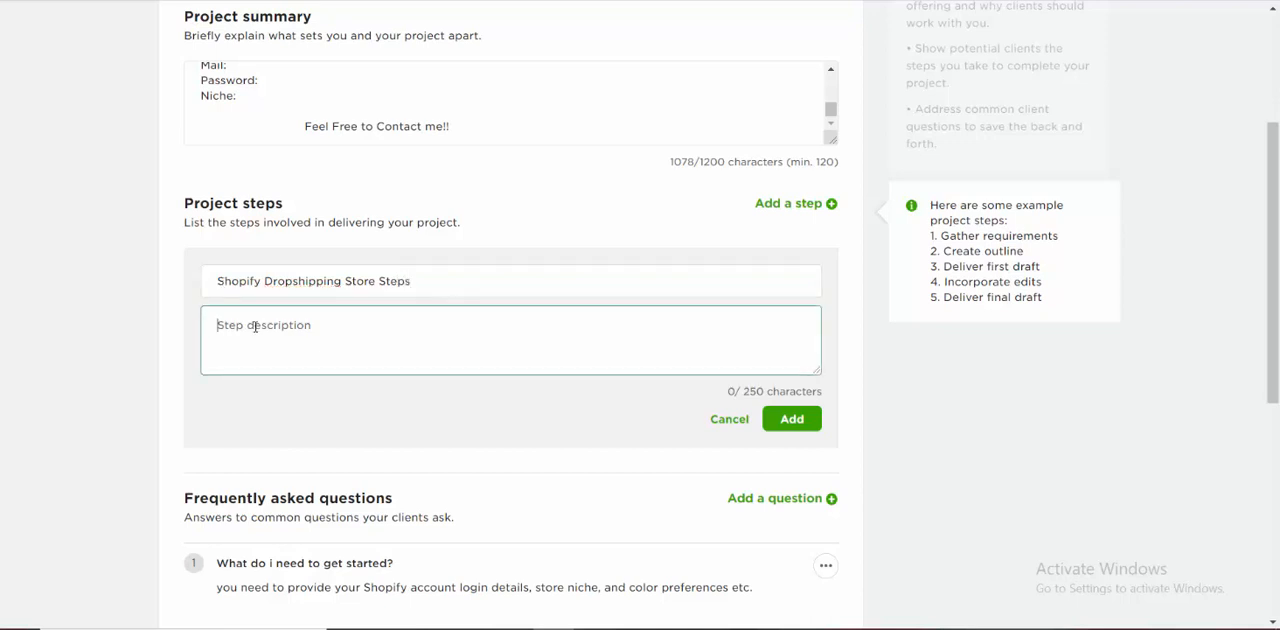
{"action": "type", "text": "1st pj"}
{"action": "key", "text": "BackSpace"}
{"action": "type", "text": "hase : ds"}
{"action": "key", "text": "BackSpace"}
{"action": "type", "text": "esih"}
{"action": "key", "text": "BackSpace"}
{"action": "type", "text": "gn"}
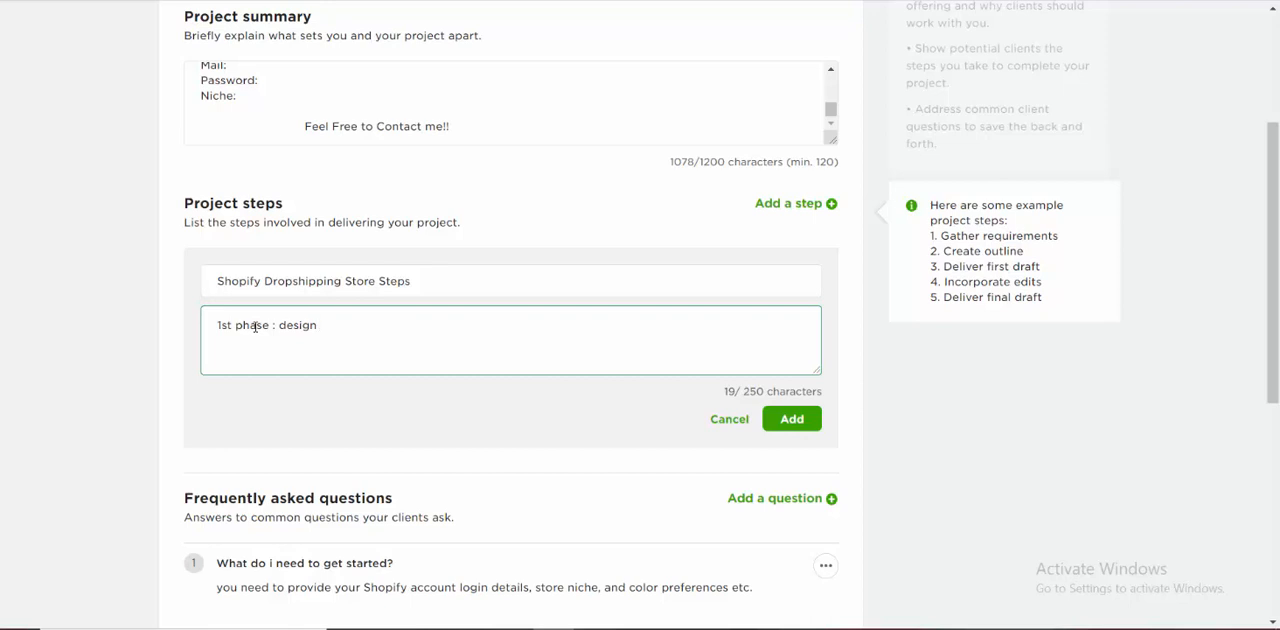
{"action": "type", "text": "or theme selection"}
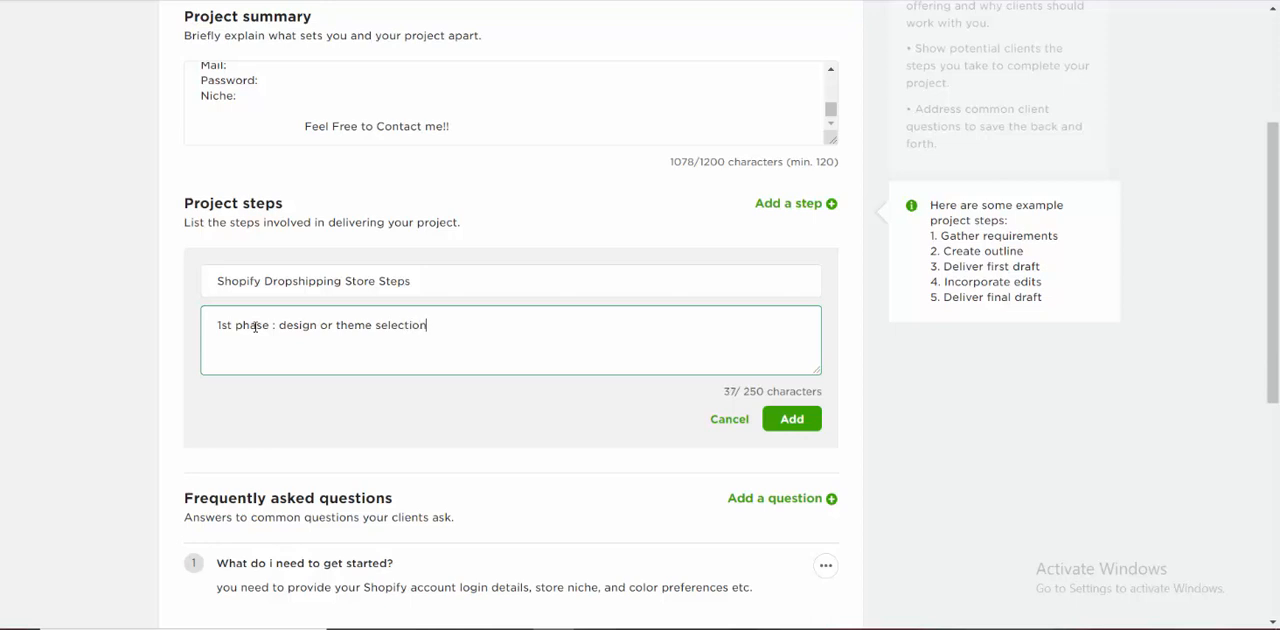
Write "2nd phase : Apps & pages" on a new line of the step description
{"action": "key", "text": "Return"}
{"action": "type", "text": "2nd phase :"}
{"action": "type", "text": "Apps "}
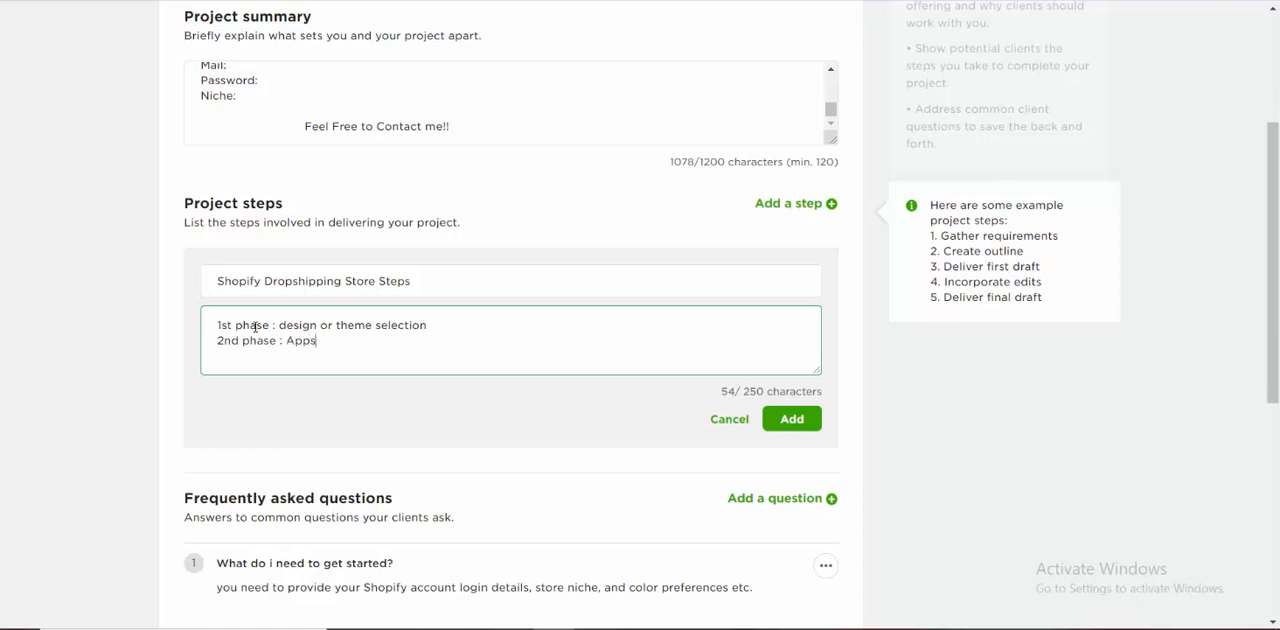
{"action": "type", "text": "& pages"}
Write "3rd phase : Navigation & menu" on the next line of the step description
{"action": "key", "text": "Return"}
{"action": "type", "text": "3rd phase "}
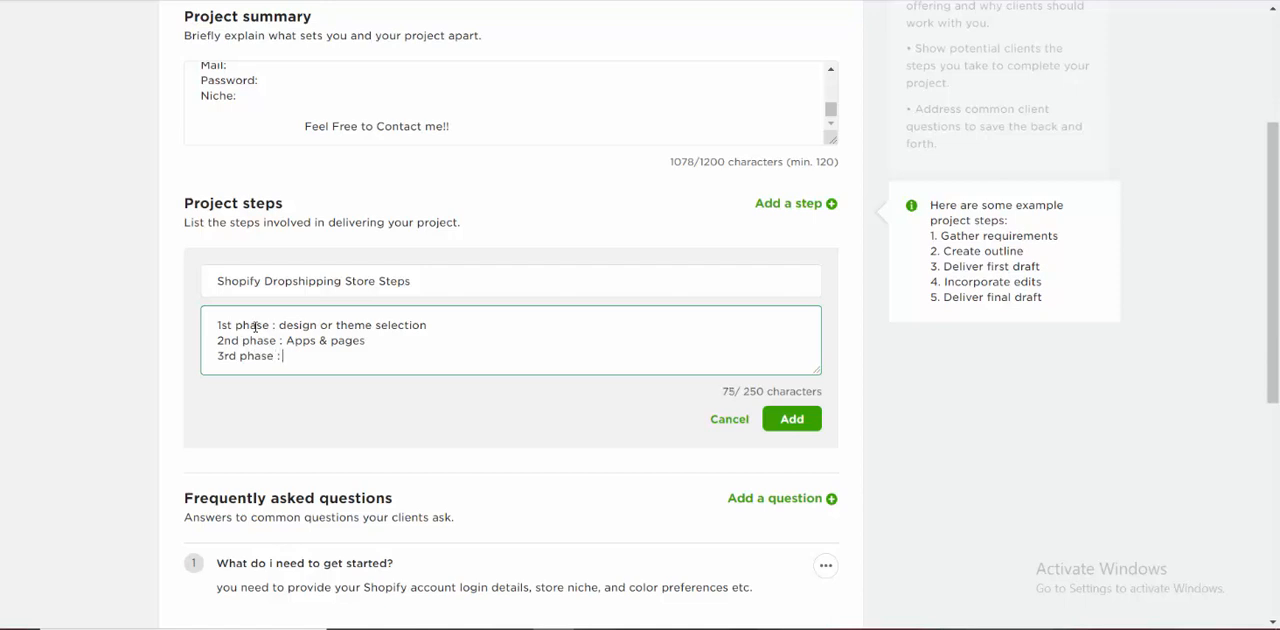
{"action": "type", "text": ": Naviag"}
{"action": "key", "text": "BackSpace"}
{"action": "key", "text": "BackSpace"}
{"action": "type", "text": "gation & memu"}
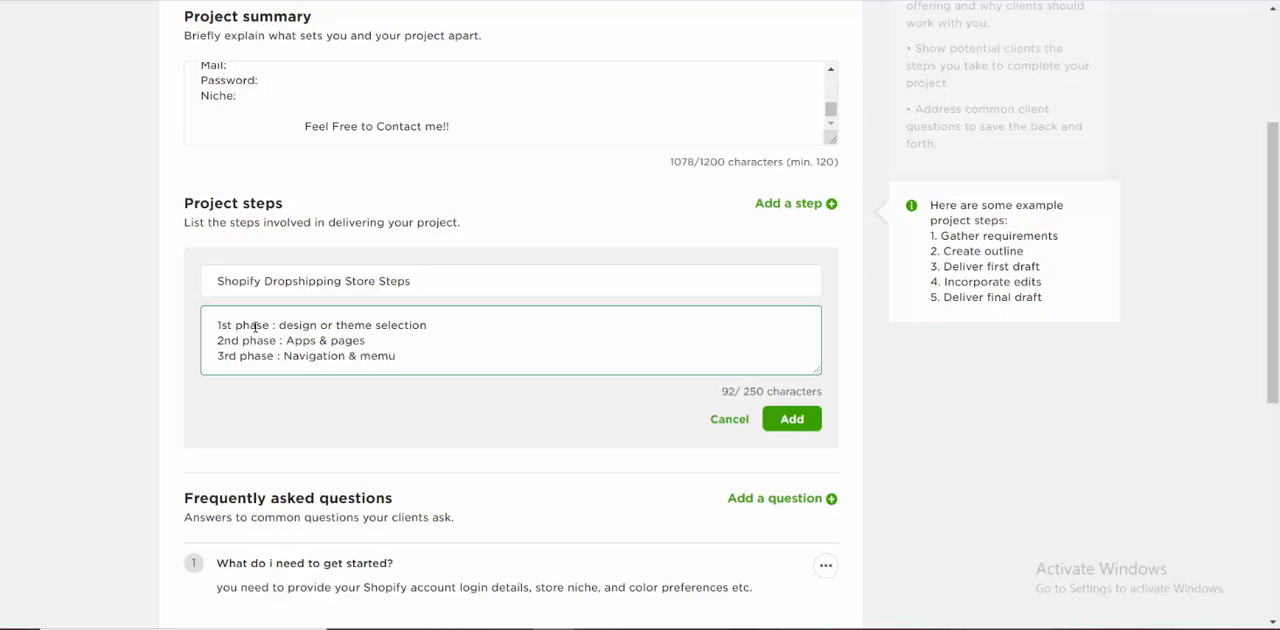
{"action": "key", "text": "BackSpace"}
{"action": "key", "text": "BackSpace"}
{"action": "type", "text": "ni"}
{"action": "key", "text": "BackSpace"}
{"action": "type", "text": "u"}
Write "4th phase : design customization & footer" as the next line of the step description
{"action": "key", "text": "Return"}
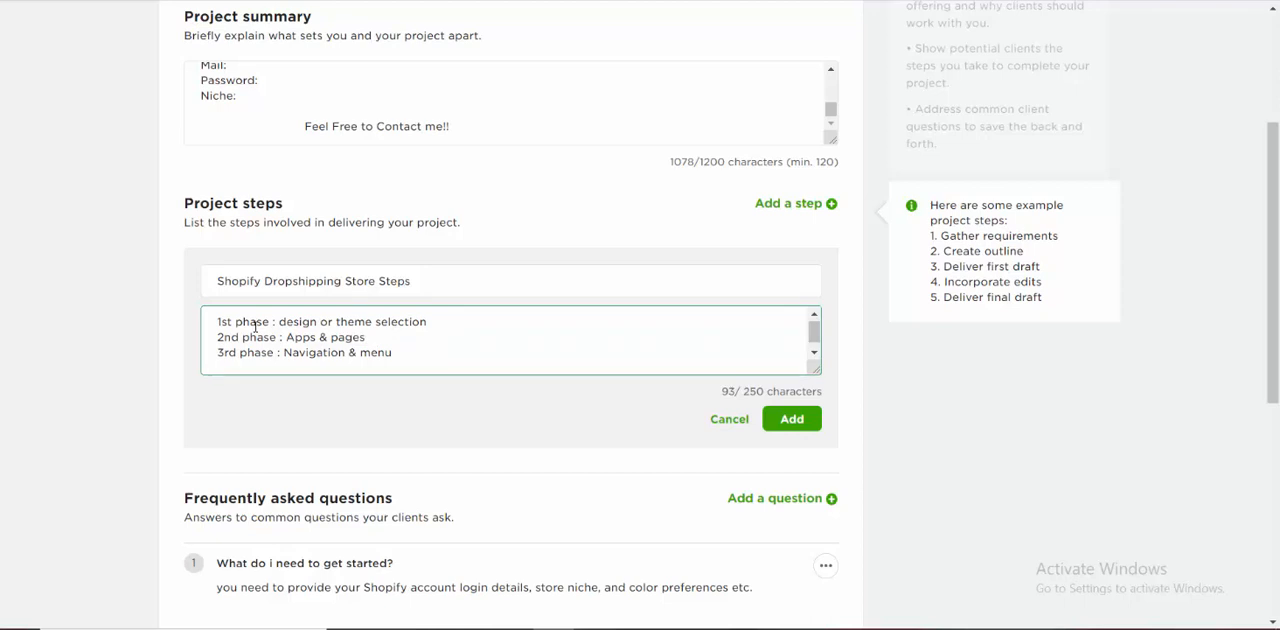
{"action": "type", "text": "4th phase : design cus"}
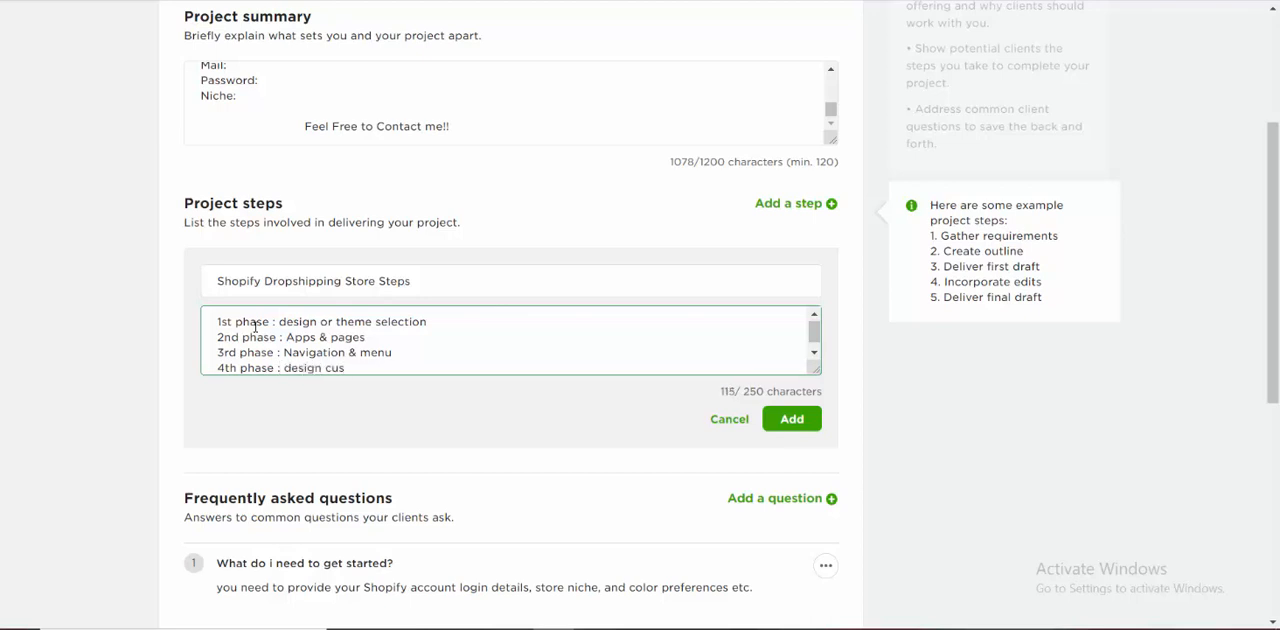
{"action": "type", "text": "tomization & footer"}
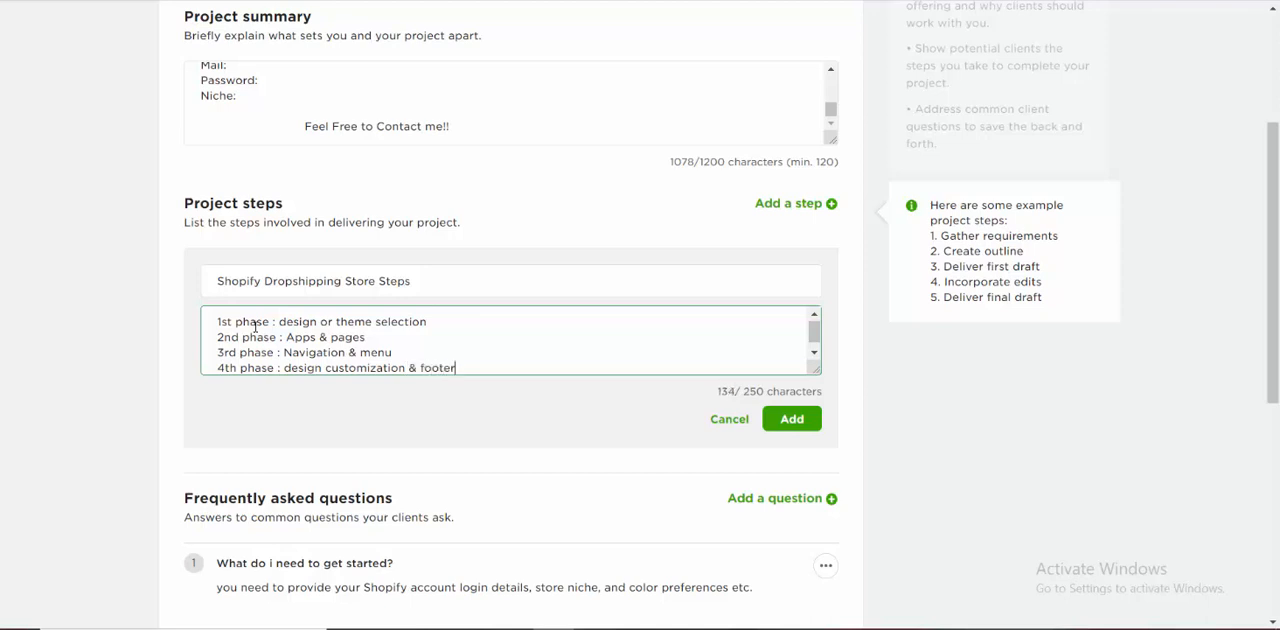
Write "5th phase : Adding Products" as the next line of the step description
{"action": "key", "text": "Return"}
{"action": "type", "text": "5"}
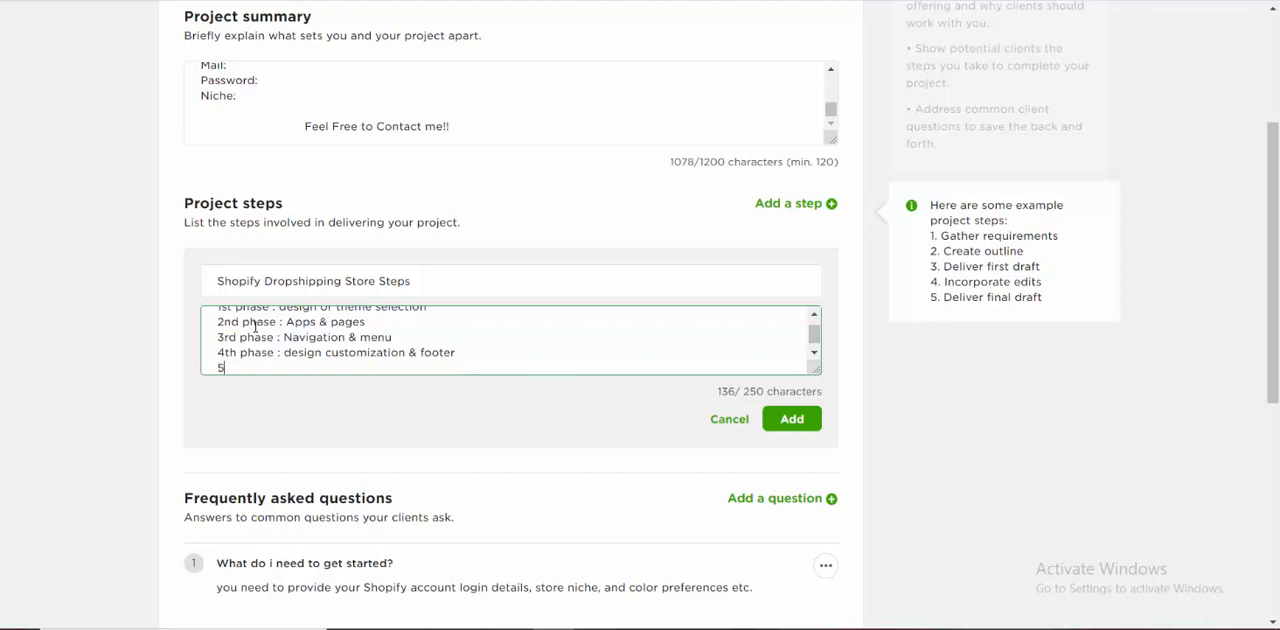
{"action": "type", "text": "th phase : Products"}
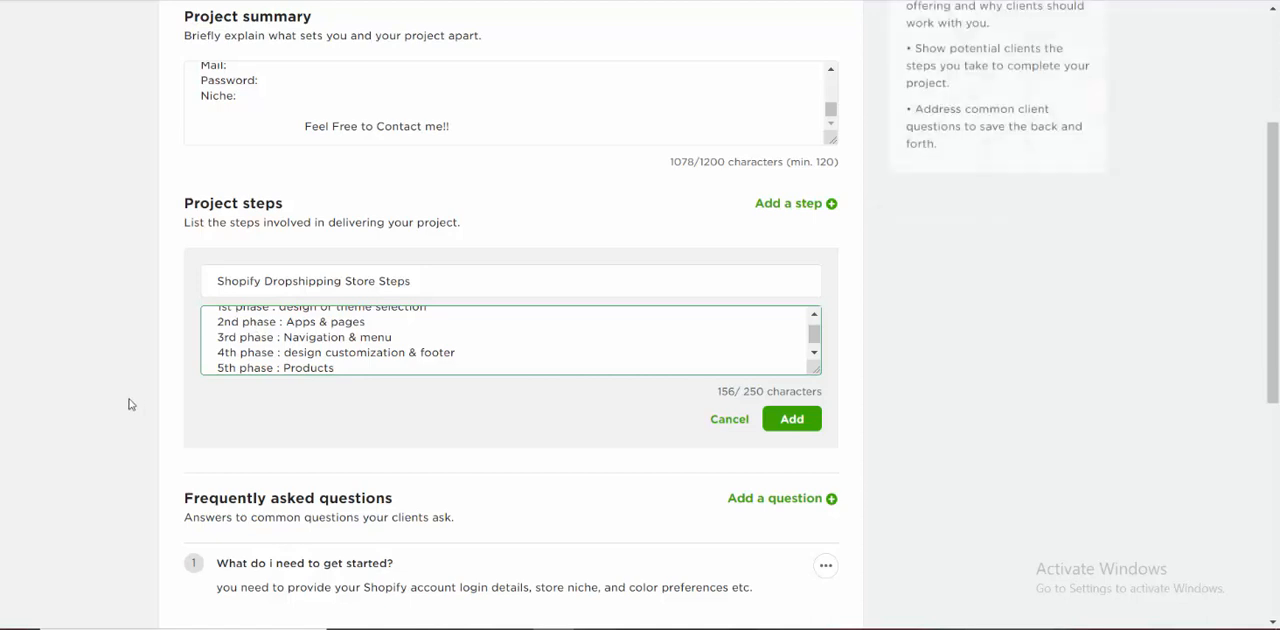
{"action": "left_click", "coordinate": [285, 365]}
{"action": "type", "text": "Add"}
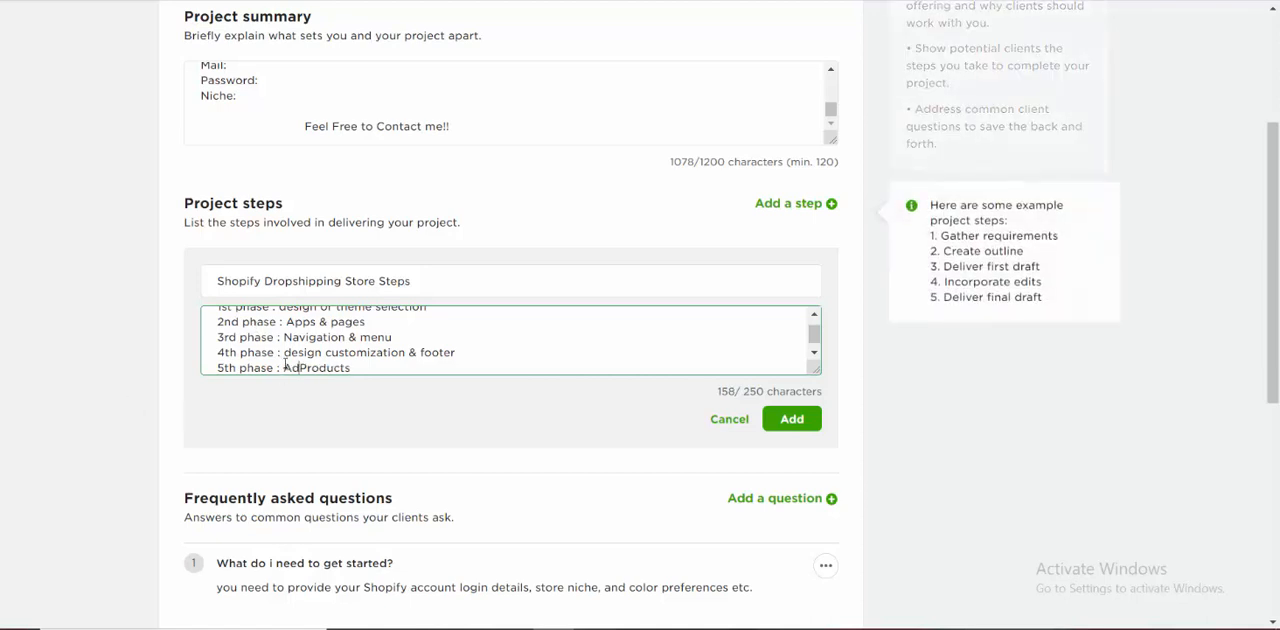
{"action": "type", "text": "ing"}
{"action": "left_click", "coordinate": [436, 363]}
End the step description with the line "6th phase : Recheck and deliver"
{"action": "key", "text": "Return"}
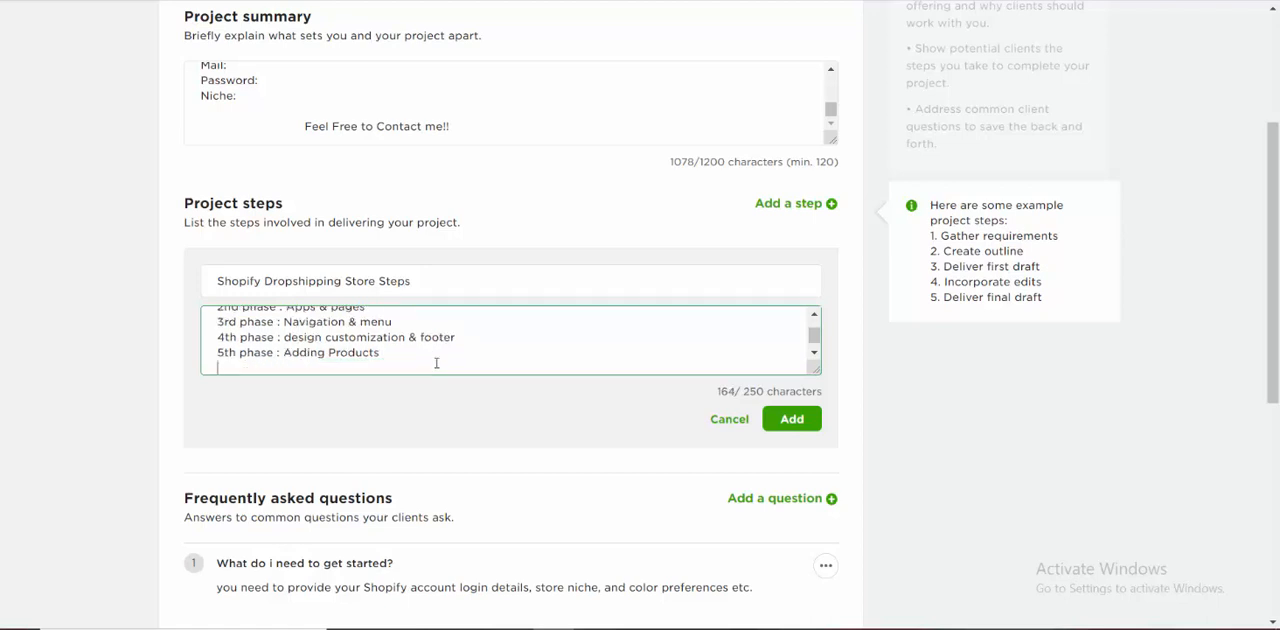
{"action": "type", "text": "6th phase : Recgeck"}
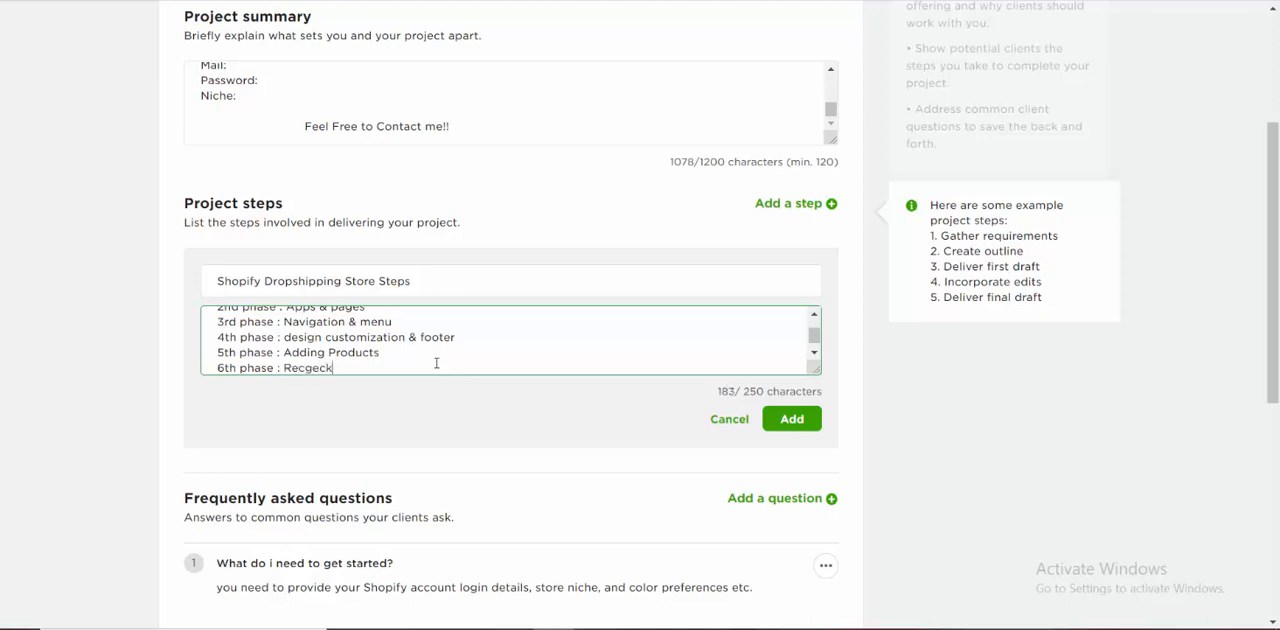
{"action": "key", "text": "BackSpace"}
{"action": "key", "text": "BackSpace"}
{"action": "key", "text": "BackSpace"}
{"action": "key", "text": "BackSpace"}
{"action": "type", "text": "heck and"}
{"action": "type", "text": "deliver"}
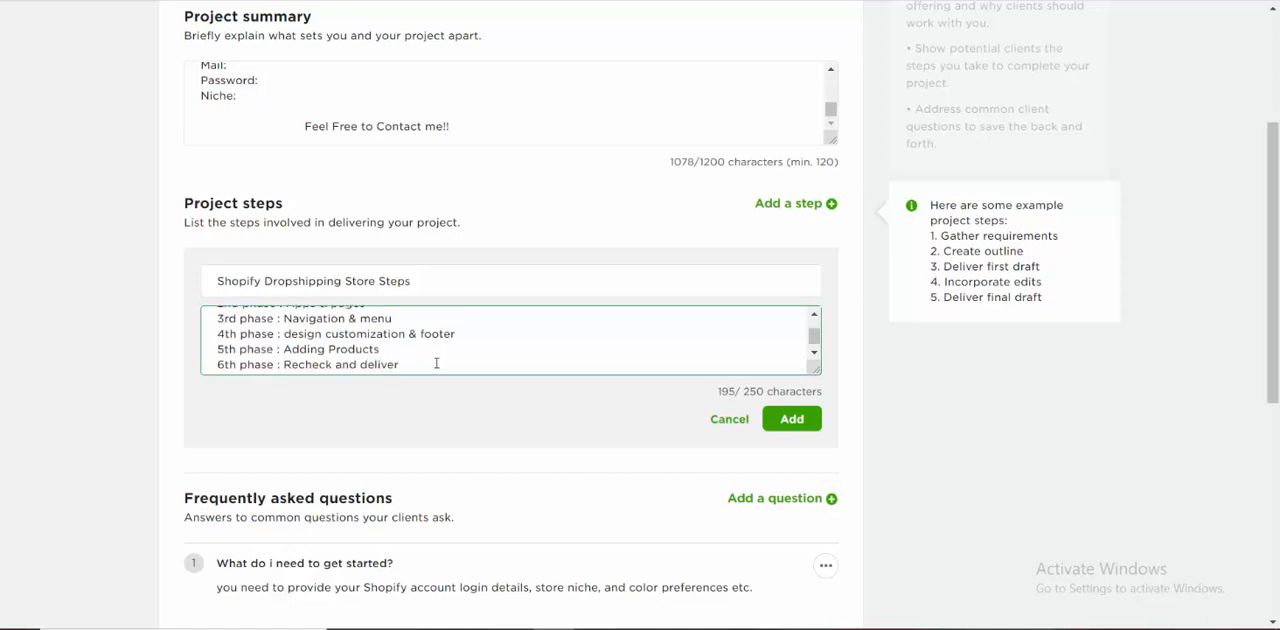
Add the completed project step and save the description to continue to the client requirements
{"action": "left_click", "coordinate": [788, 420]}
{"action": "scroll", "coordinate": [790, 440], "scroll_direction": "down", "scroll_amount": 5}
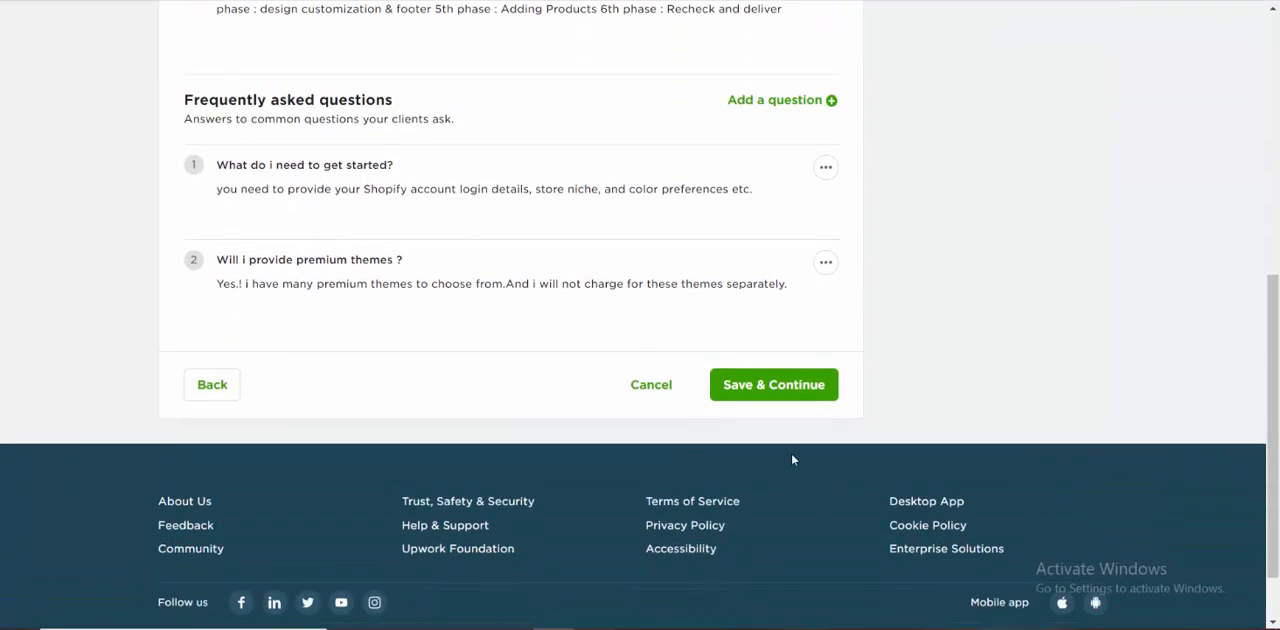
{"action": "left_click", "coordinate": [790, 390]}
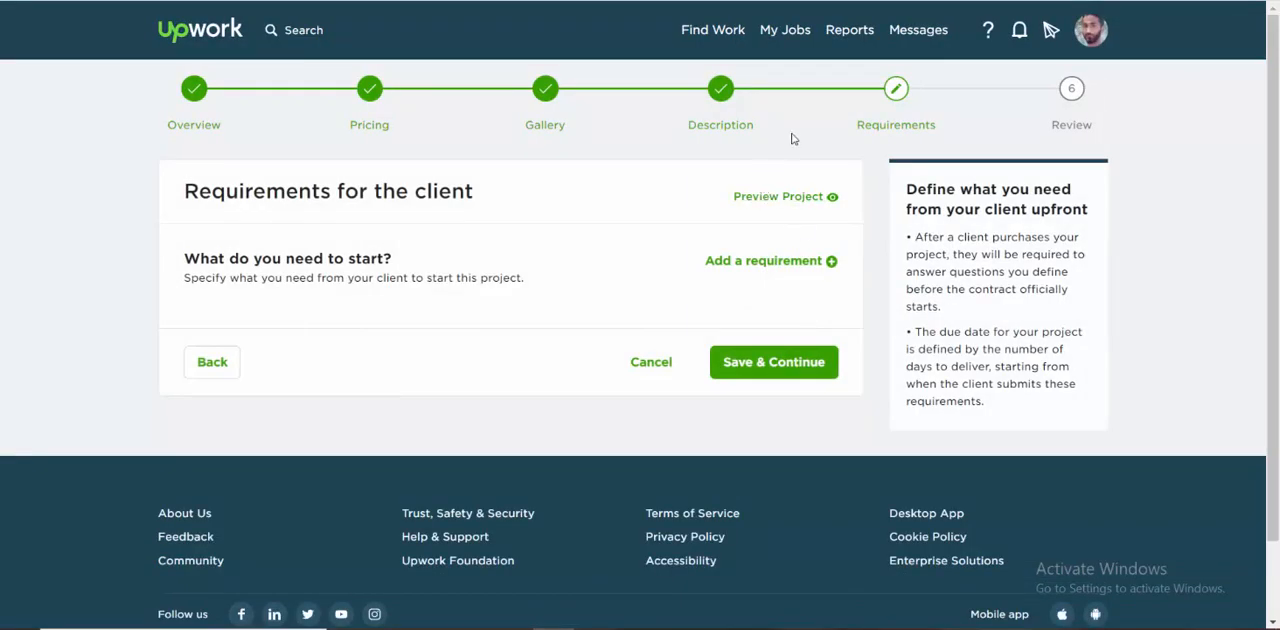
Start a new client requirement with the heading "Shopify Login Details :"
{"action": "left_click", "coordinate": [764, 256]}
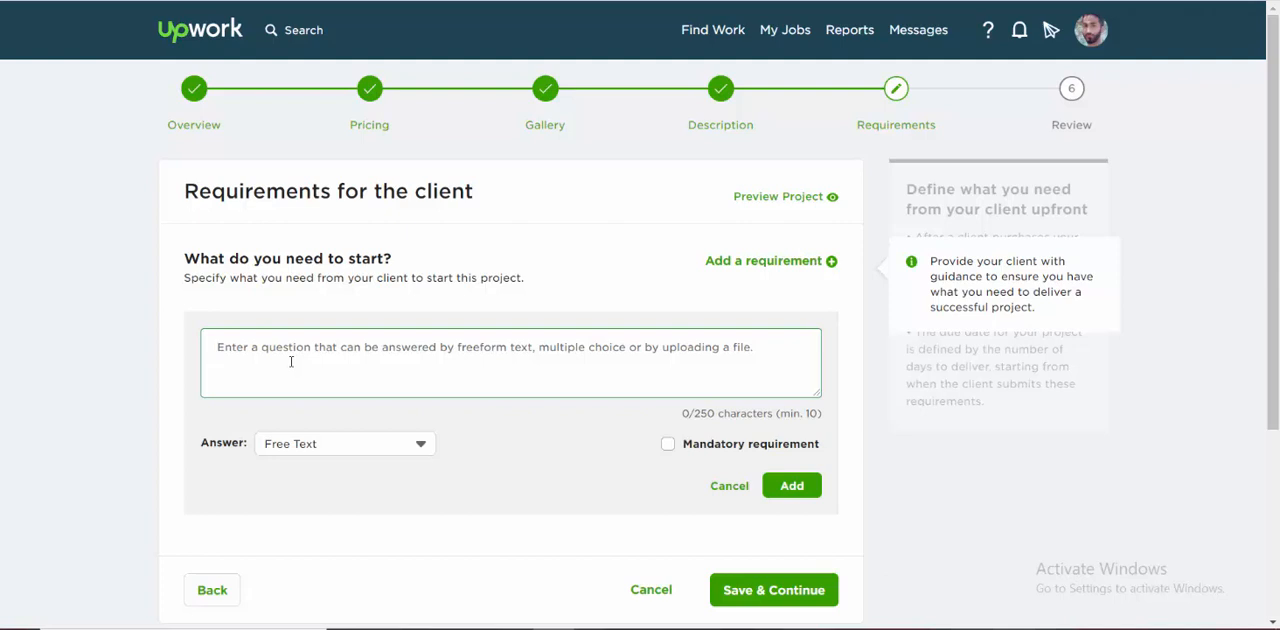
{"action": "type", "text": "Loh"}
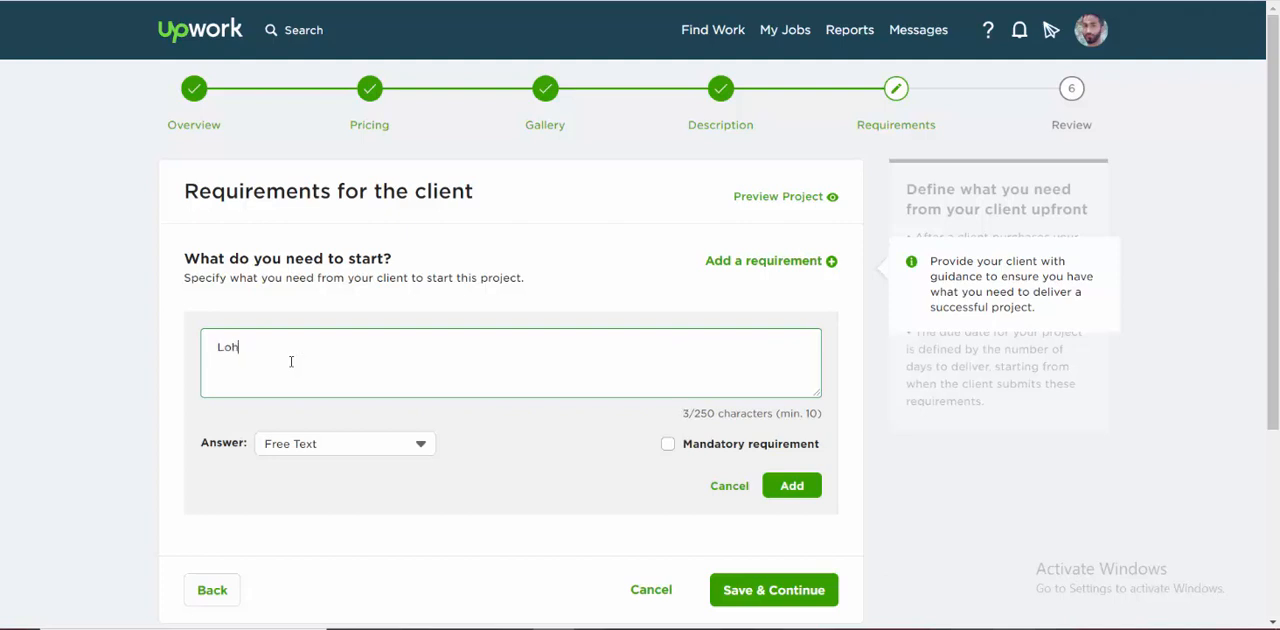
{"action": "key", "text": "BackSpace"}
{"action": "type", "text": "g"}
{"action": "key", "text": "BackSpace"}
{"action": "key", "text": "BackSpace"}
{"action": "key", "text": "BackSpace"}
{"action": "type", "text": "Shopify Login Details :"}
Write "Store Url / Domain Name :" below the requirement's heading, leaving a blank line between them
{"action": "key", "text": "Return"}
{"action": "key", "text": "Return"}
{"action": "type", "text": "E"}
{"action": "key", "text": "BackSpace"}
{"action": "type", "text": "Store Url /"}
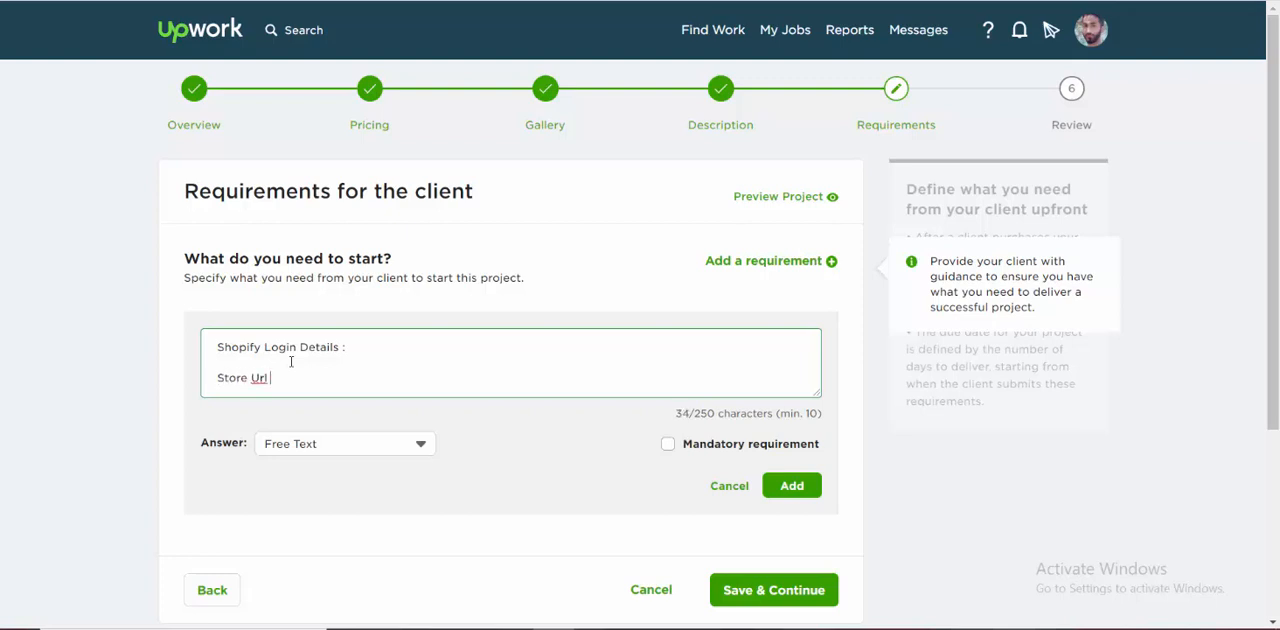
{"action": "type", "text": " Domain Name :"}
{"action": "key", "text": "Home"}
{"action": "key", "text": "Up"}
{"action": "key", "text": "Down"}
{"action": "key", "text": "Right"}
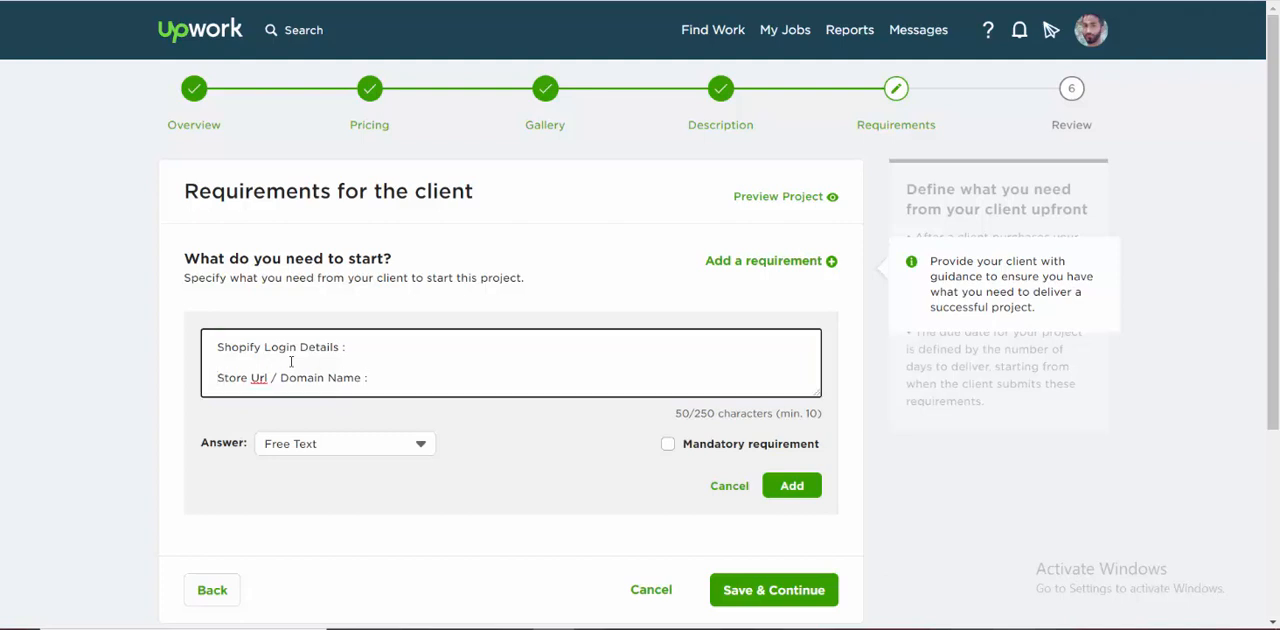
Write "E mail :" and "Password :" on separate lines of the requirement, with their colons spaced to line up
{"action": "key", "text": "Return"}
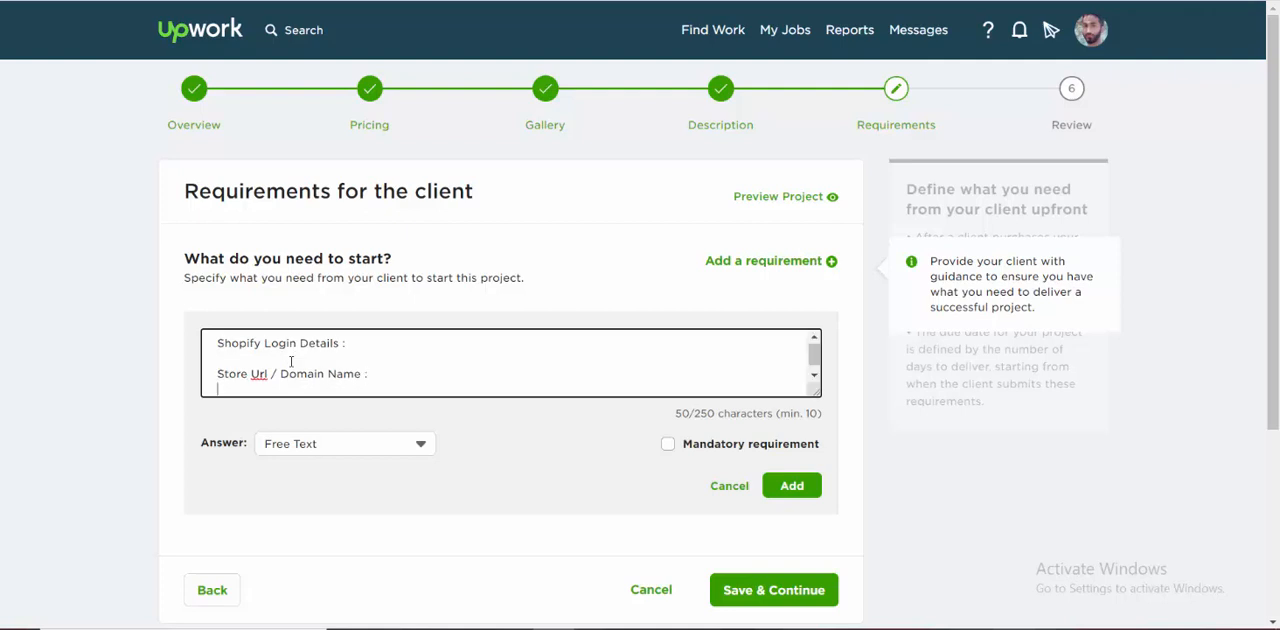
{"action": "type", "text": "E mail                                :"}
{"action": "key", "text": "Return"}
{"action": "type", "text": "P"}
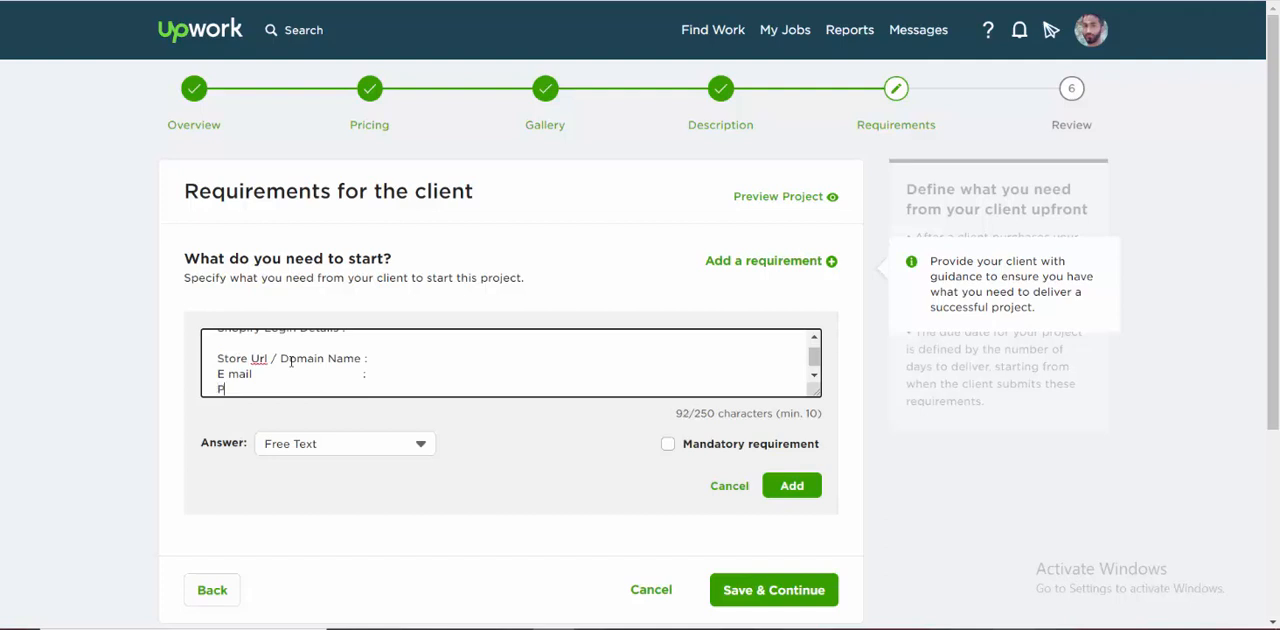
{"action": "type", "text": "assword                          :"}
{"action": "key", "text": "Return"}
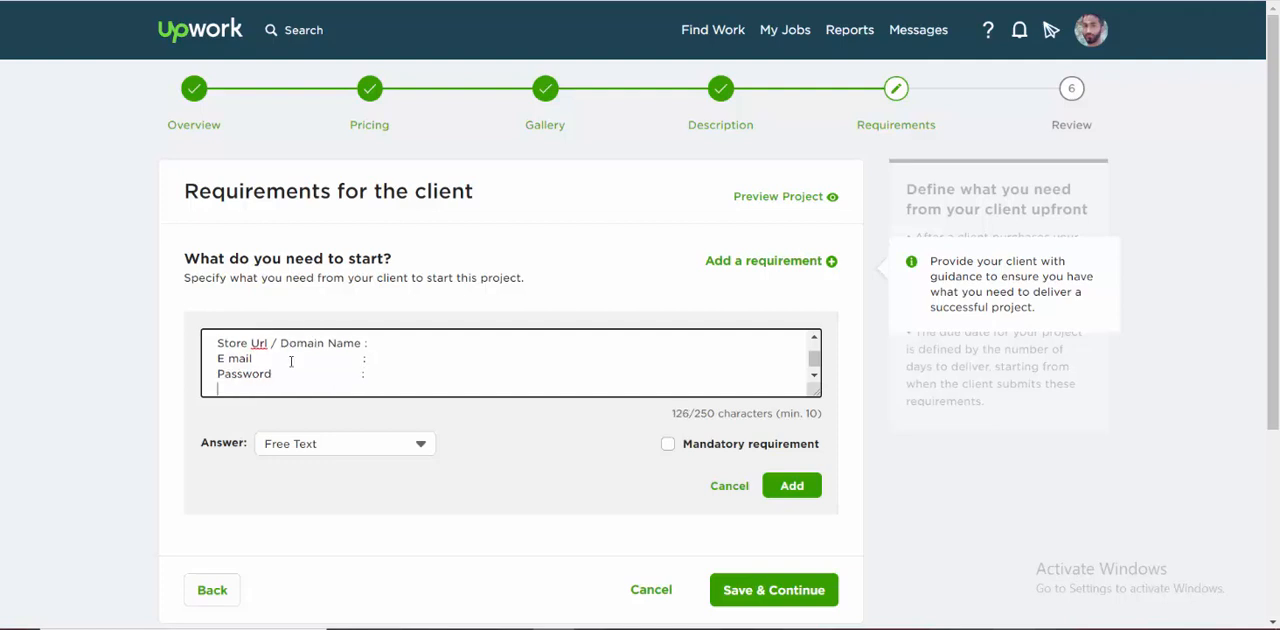
Complete the requirement with a "Niche :" line and add it to the project
{"action": "type", "text": "Niche                                :"}
{"action": "left_click", "coordinate": [788, 486]}
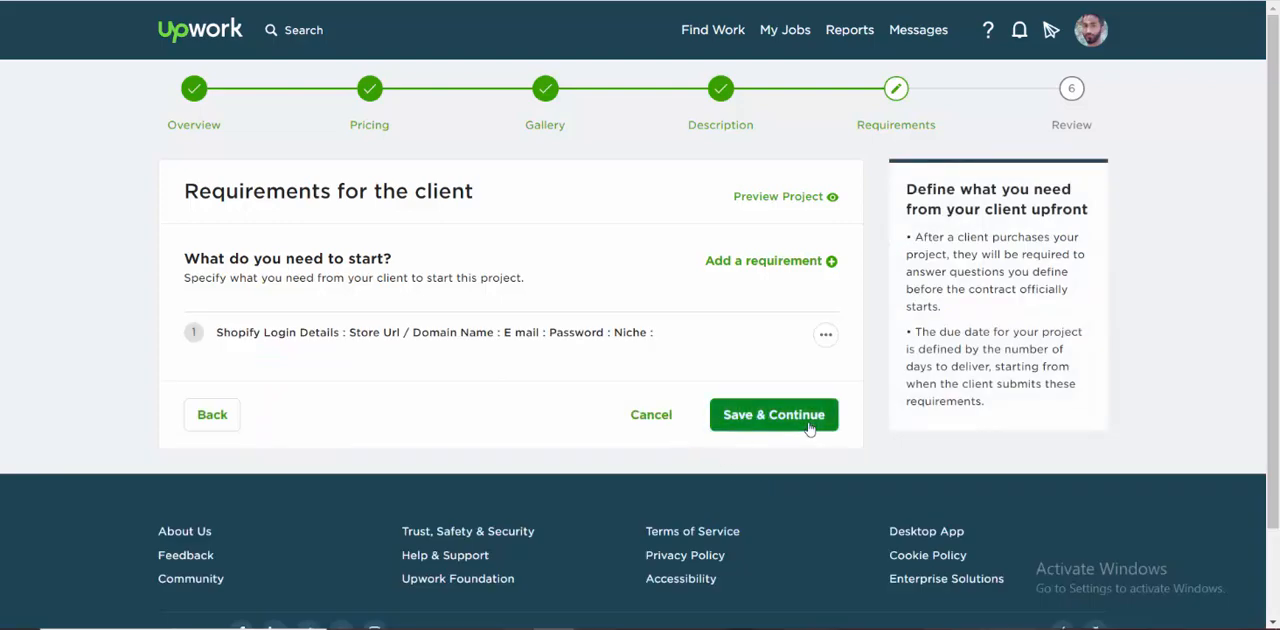
Save the client requirements and continue to the project's final review options
{"action": "left_click", "coordinate": [810, 427]}
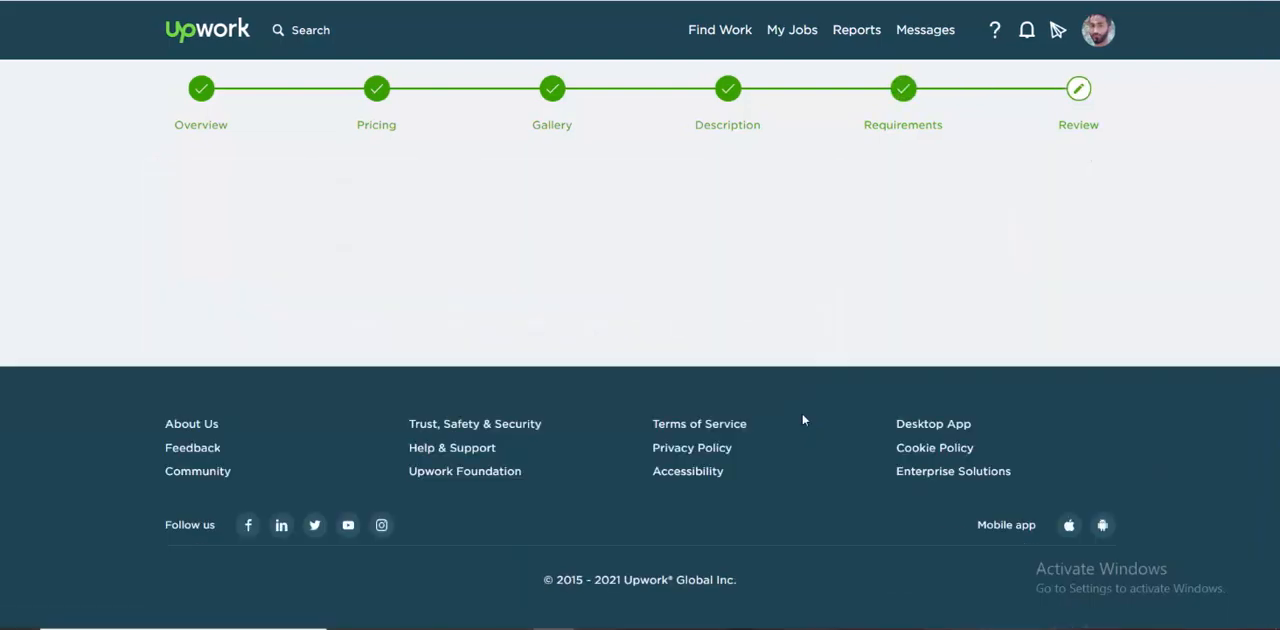
{"action": "scroll", "coordinate": [455, 236], "scroll_direction": "down", "scroll_amount": 1}
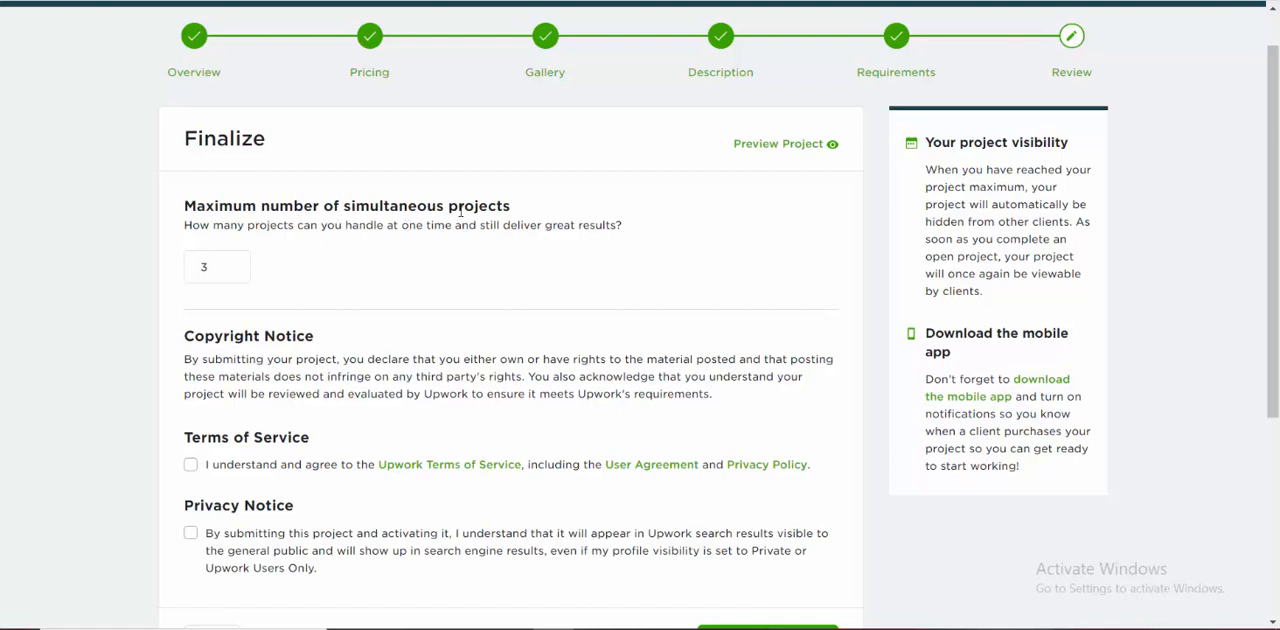
Set the maximum number of simultaneous projects to 5
{"action": "left_click", "coordinate": [208, 260]}
{"action": "left_click", "coordinate": [215, 266]}
{"action": "key", "text": "BackSpace"}
{"action": "type", "text": "5"}
Agree to the Terms of Service and the Privacy Notice, and submit the project for review
{"action": "scroll", "coordinate": [215, 266], "scroll_direction": "down", "scroll_amount": 1}
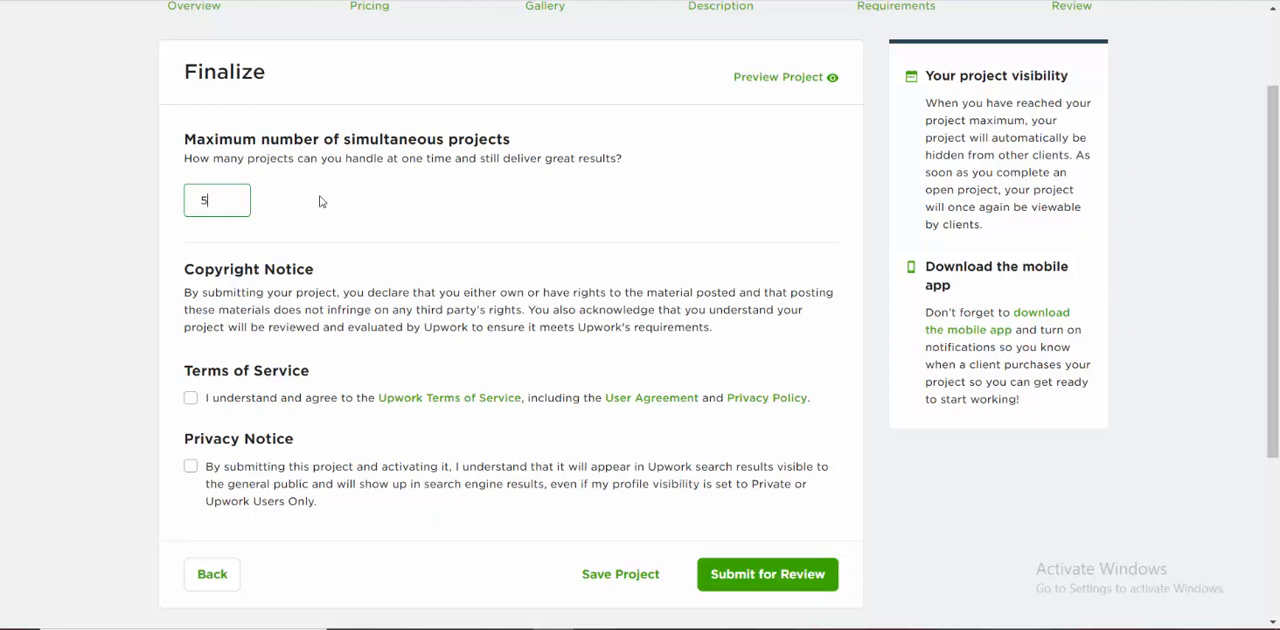
{"action": "scroll", "coordinate": [320, 201], "scroll_direction": "down", "scroll_amount": 1}
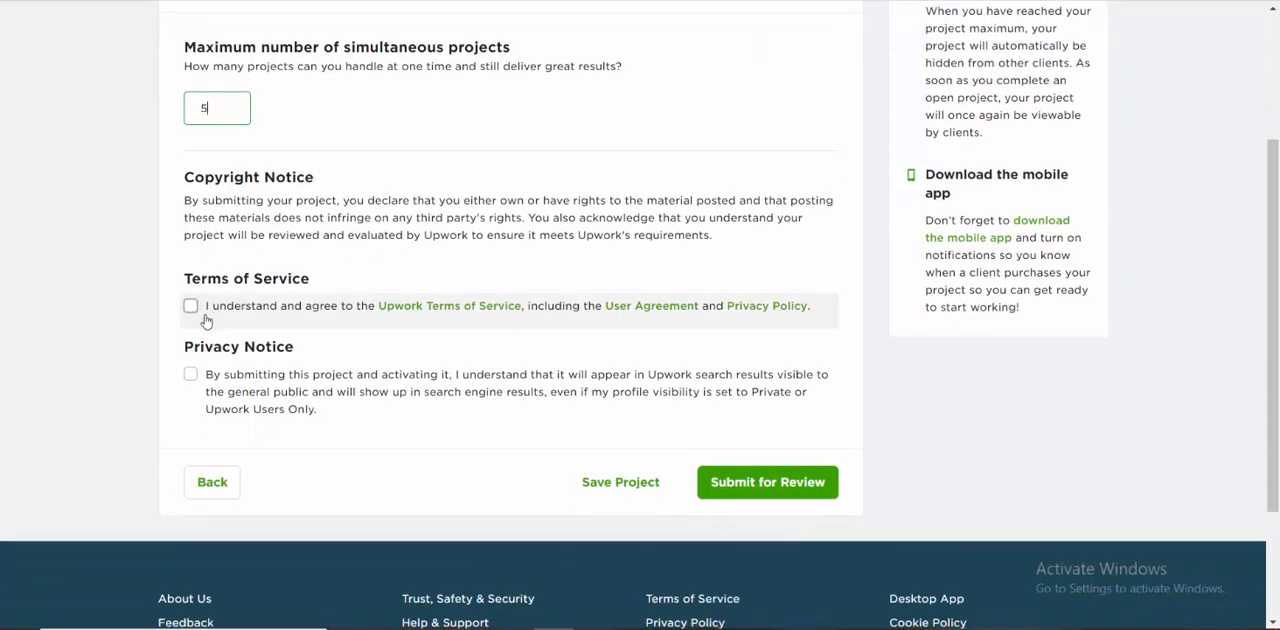
{"action": "left_click", "coordinate": [191, 307]}
{"action": "scroll", "coordinate": [147, 327], "scroll_direction": "down", "scroll_amount": 1}
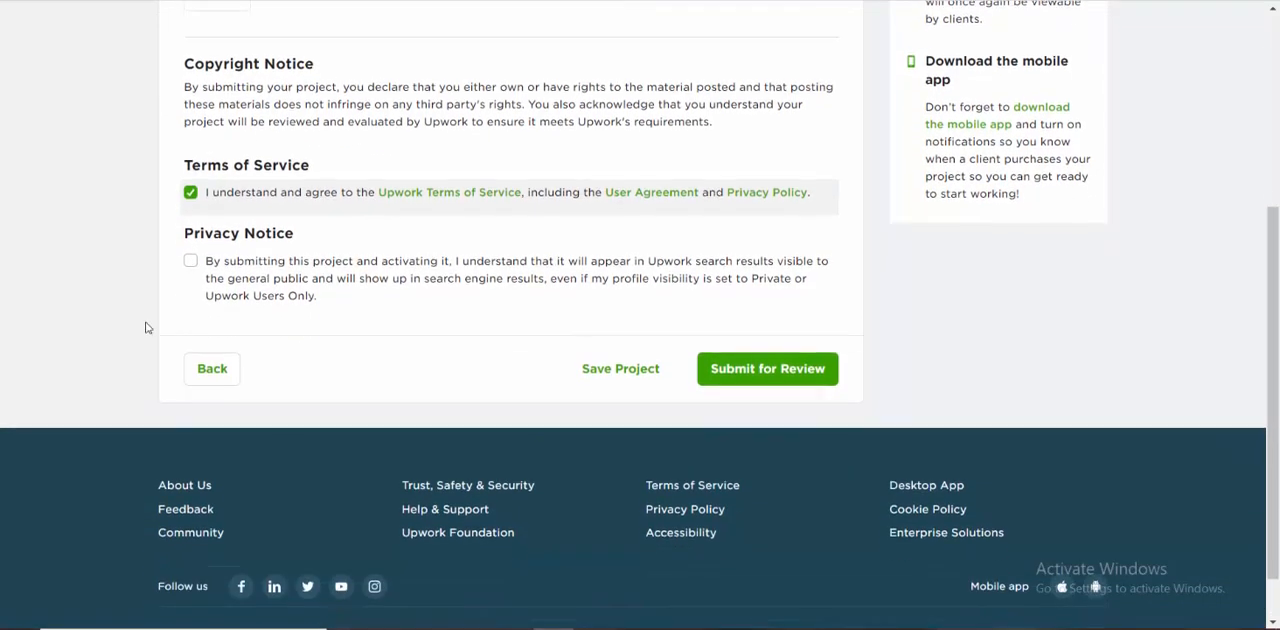
{"action": "left_click", "coordinate": [190, 262]}
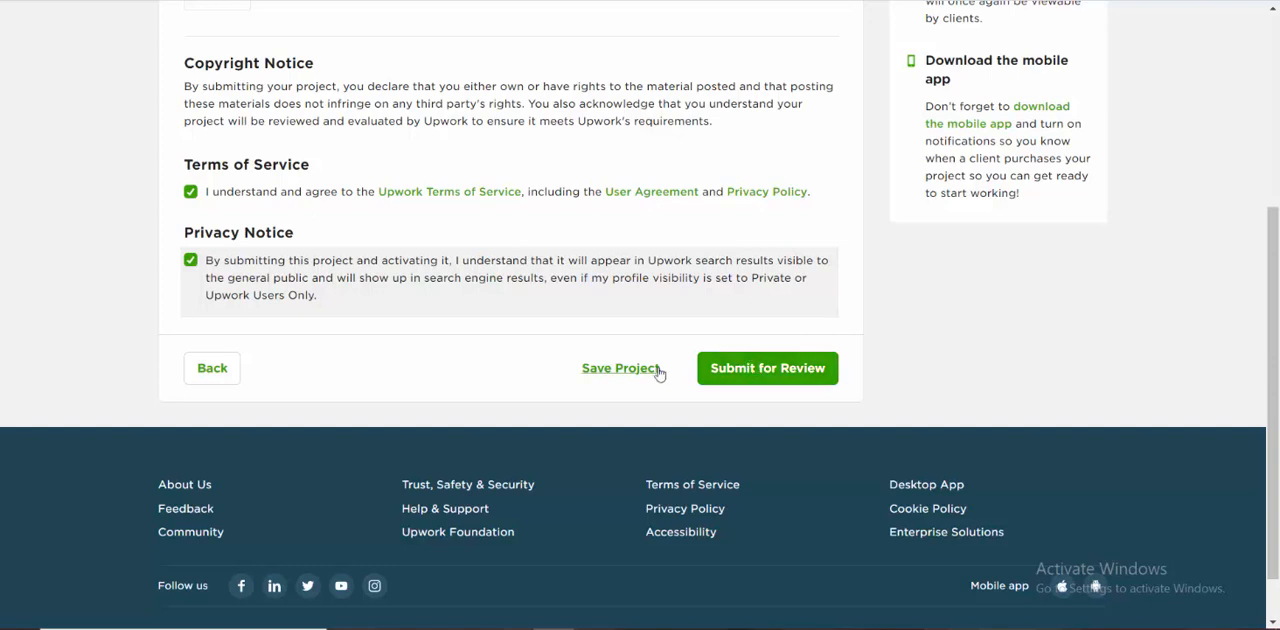
{"action": "left_click", "coordinate": [741, 372]}
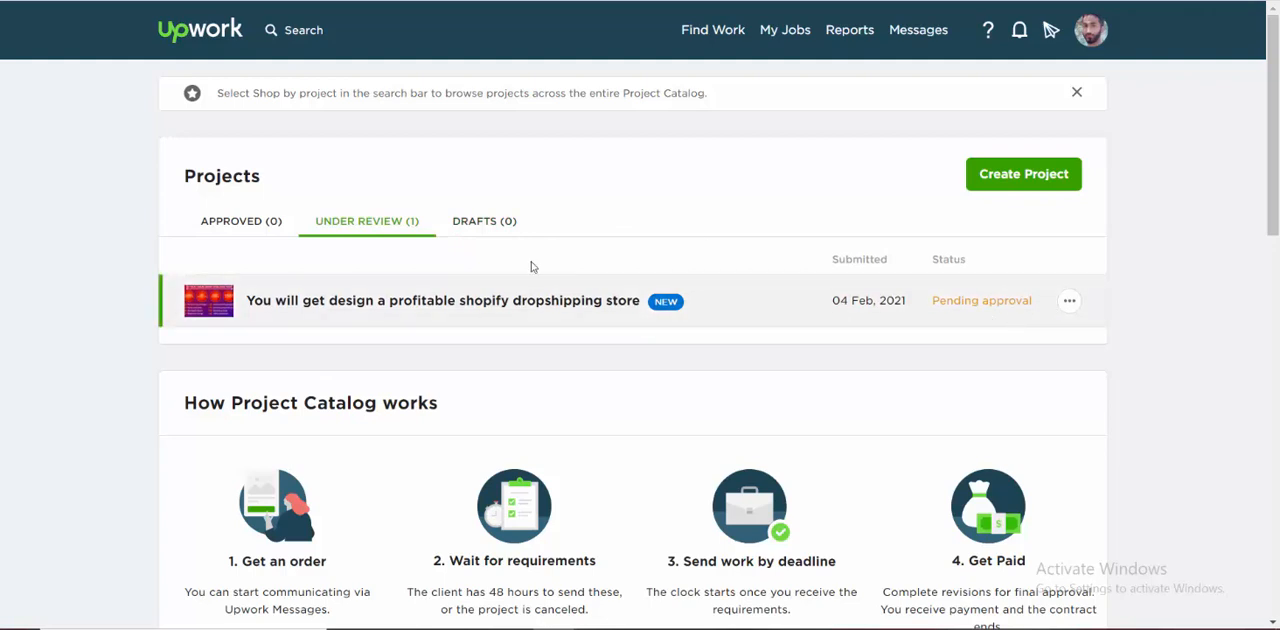
{"action": "scroll", "coordinate": [330, 264], "scroll_direction": "down", "scroll_amount": 2}
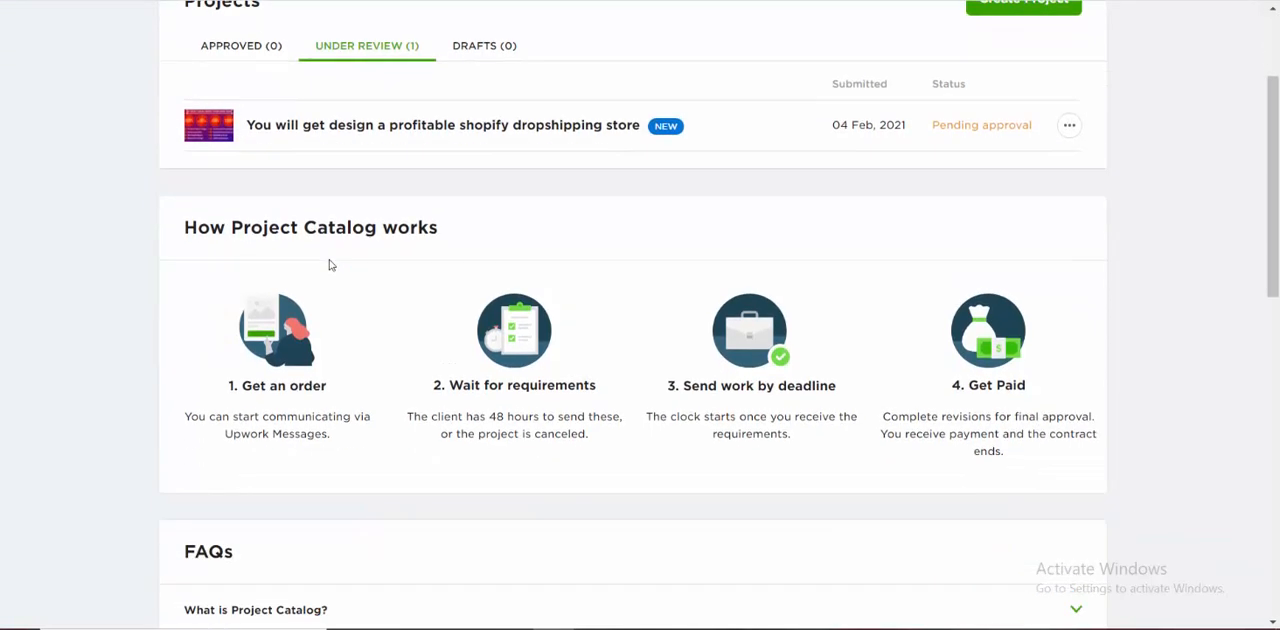
{"action": "scroll", "coordinate": [330, 264], "scroll_direction": "down", "scroll_amount": 4}
{"action": "scroll", "coordinate": [330, 264], "scroll_direction": "up", "scroll_amount": 6}
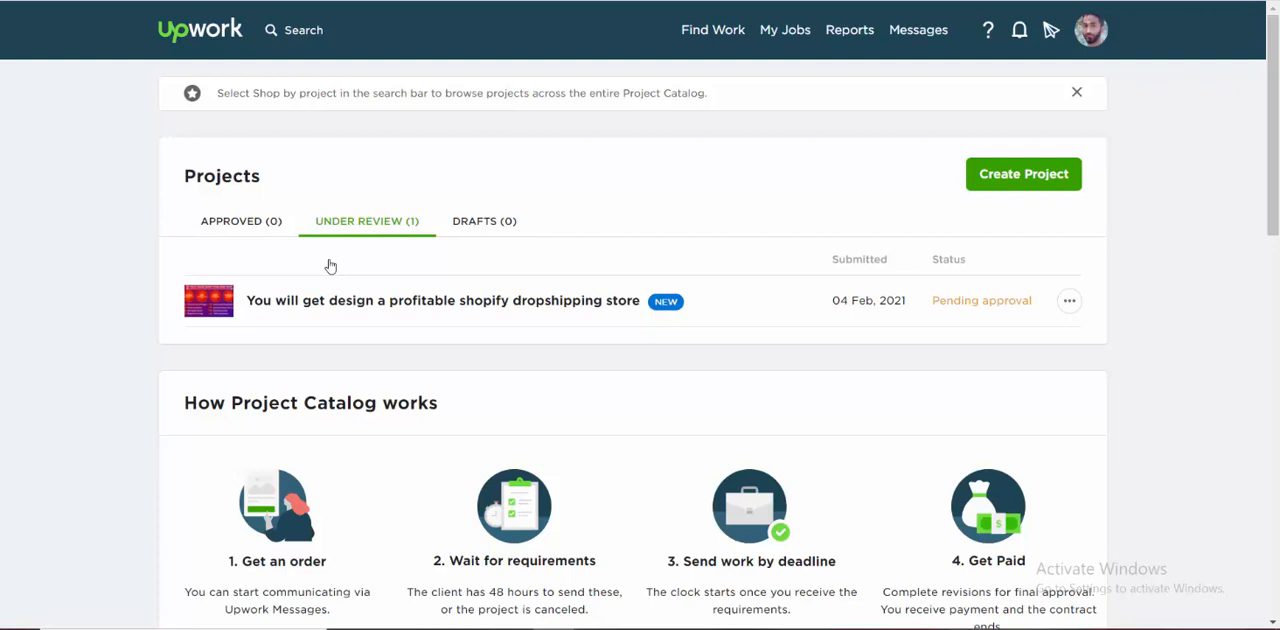
{"action": "key", "text": "super+p"}
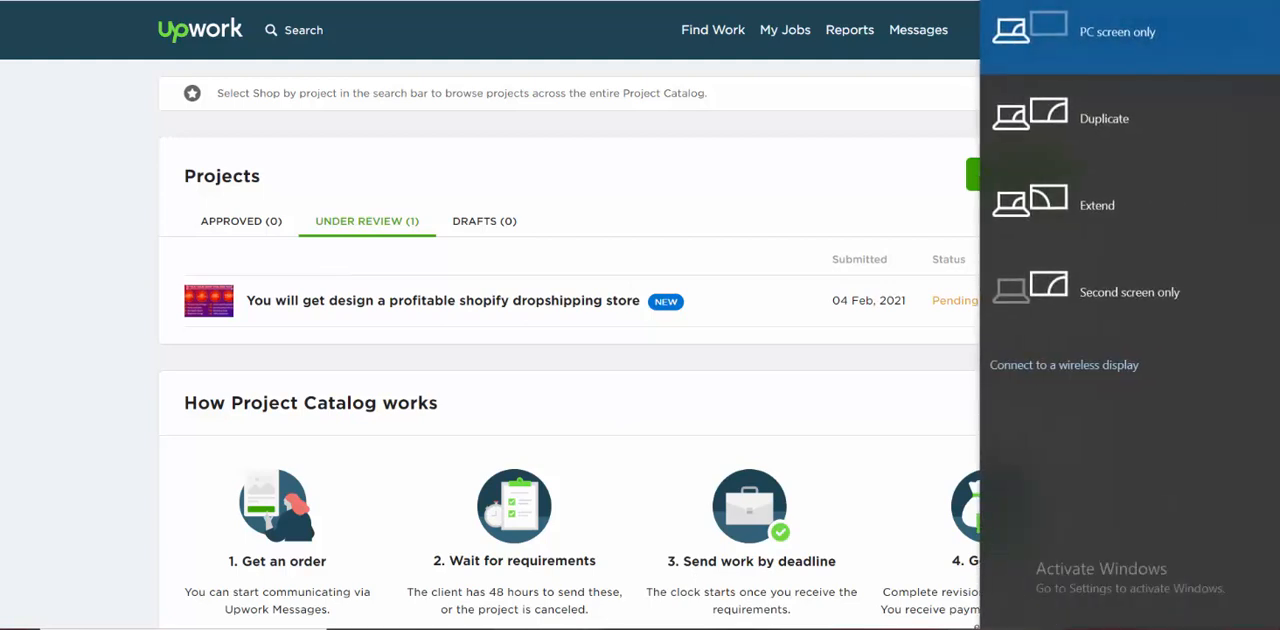
{"action": "key", "text": "Escape"}
{"action": "left_click", "coordinate": [574, 628]}
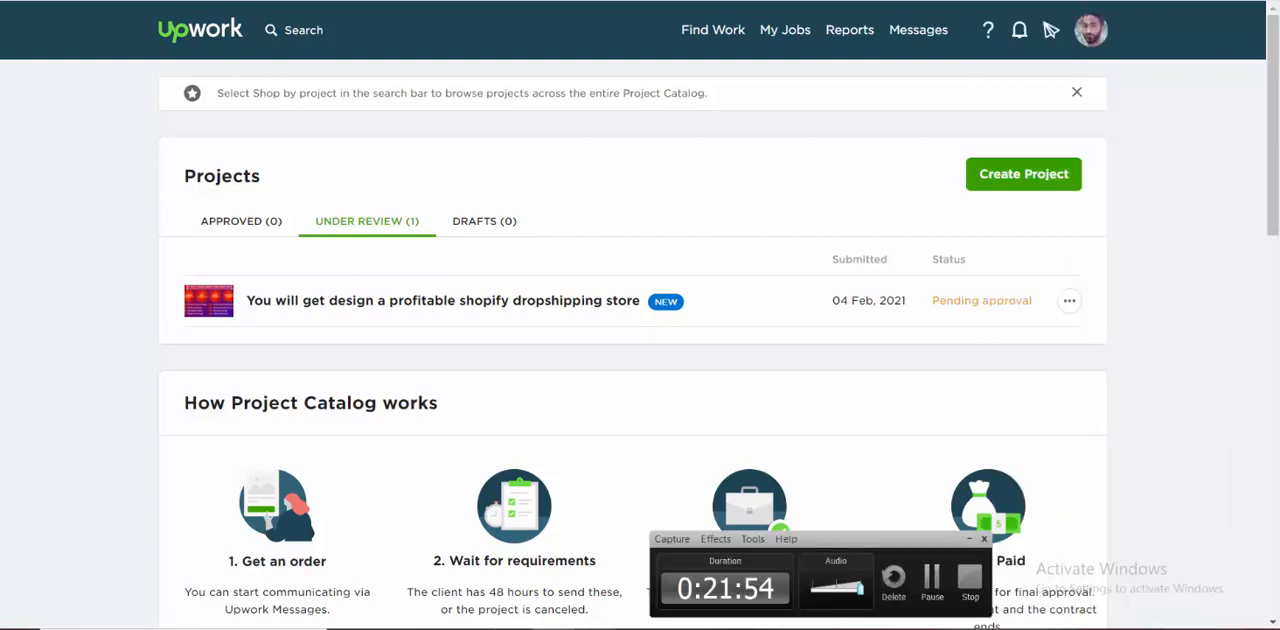